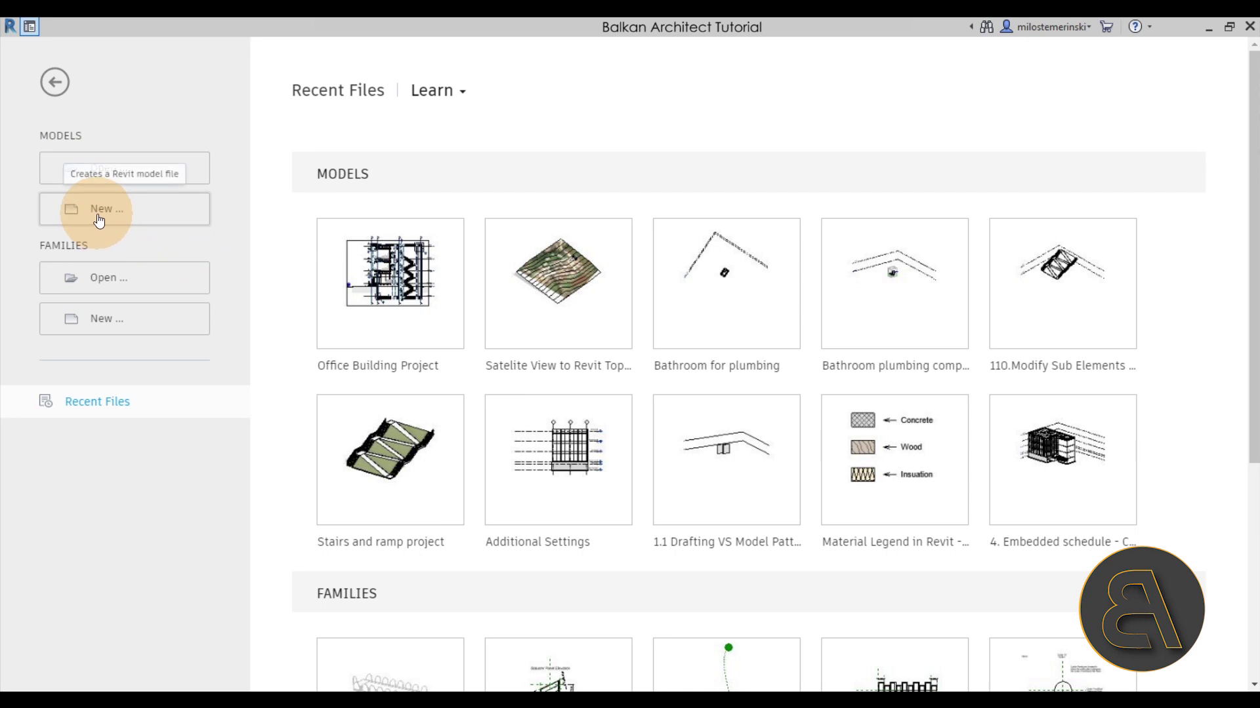
# - Create a new project from the DefaultMetric template, keeping Project selected
pyautogui.click(470, 281)
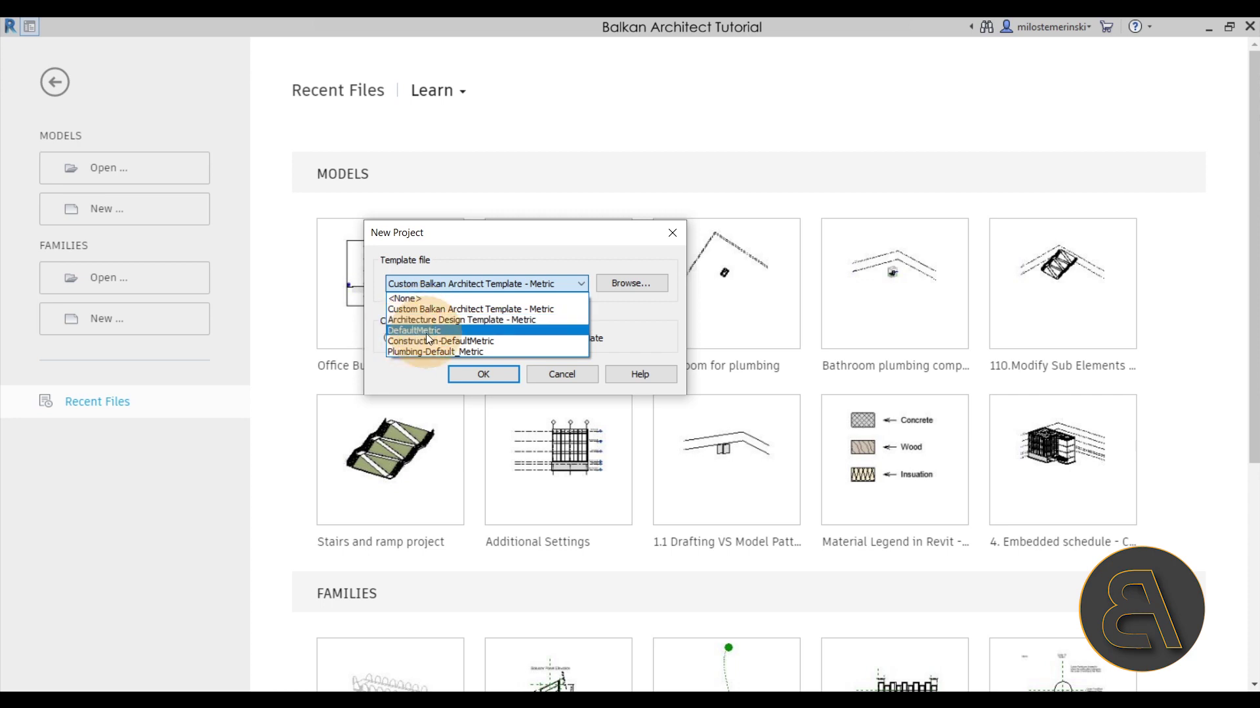
pyautogui.click(426, 330)
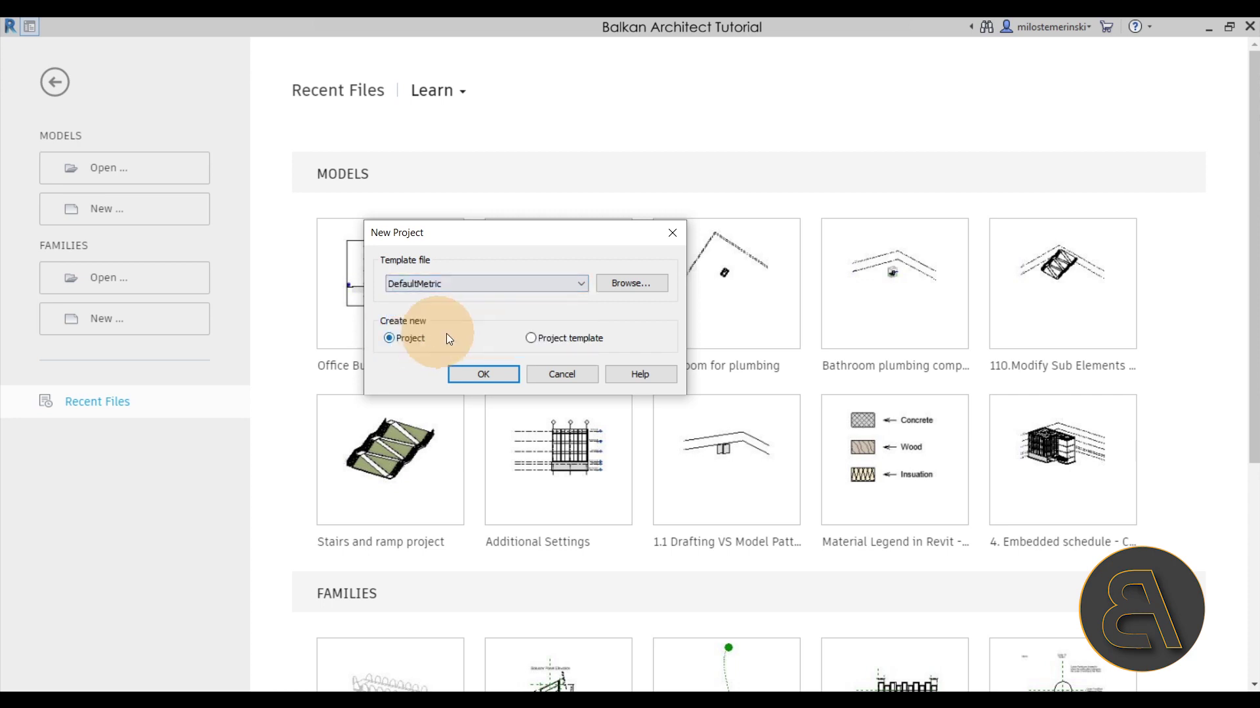
pyautogui.click(474, 376)
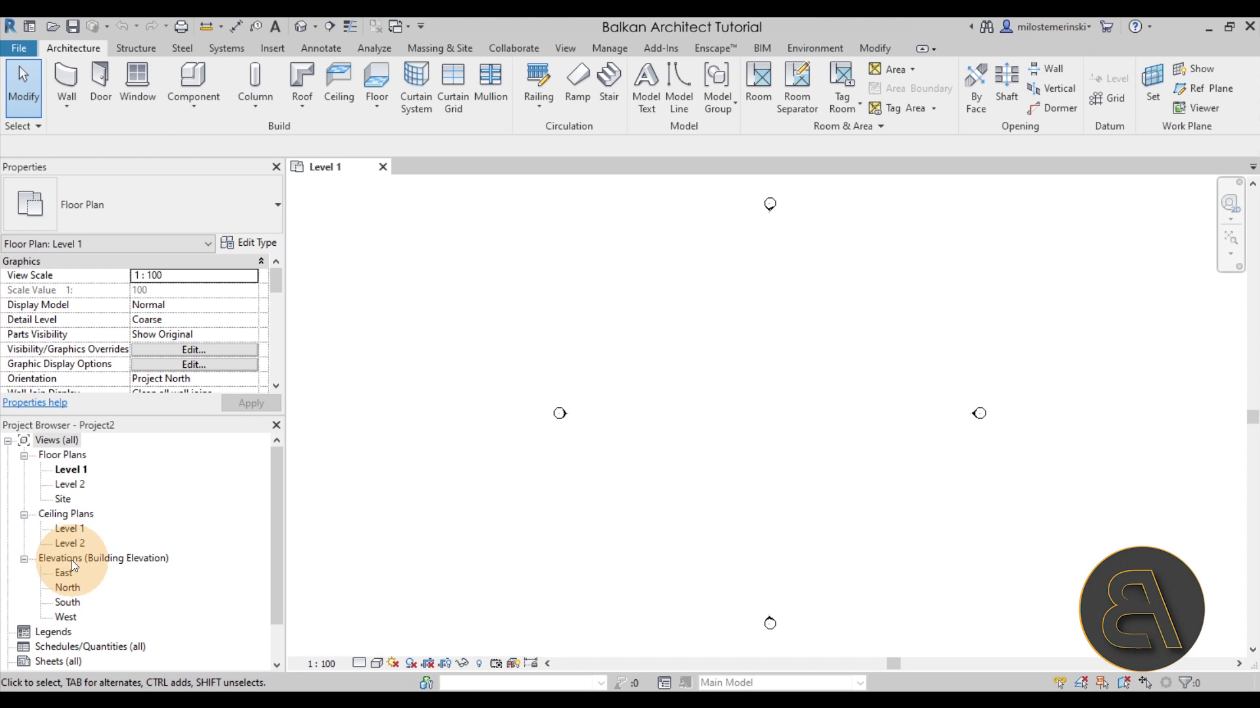
# - In the South elevation, change Level 2 from 4000 to 3000 mm, then return to the Level 1 plan
pyautogui.doubleClick(76, 603)
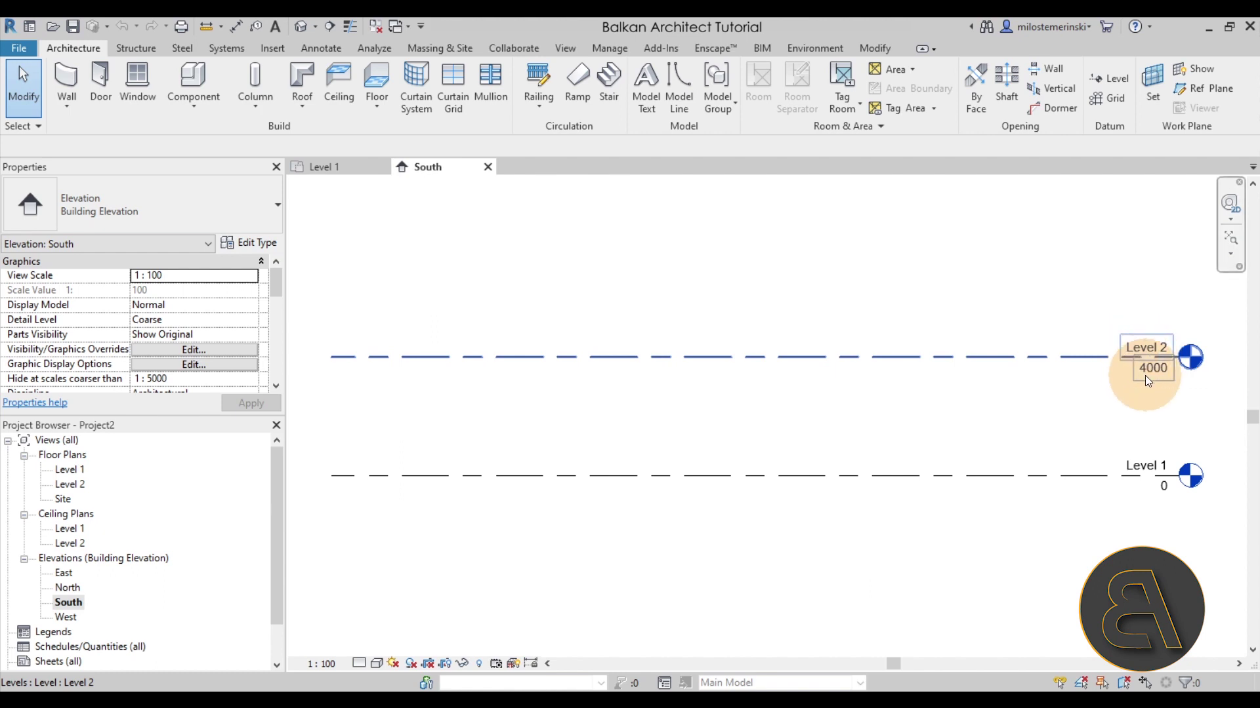
pyautogui.doubleClick(1145, 372)
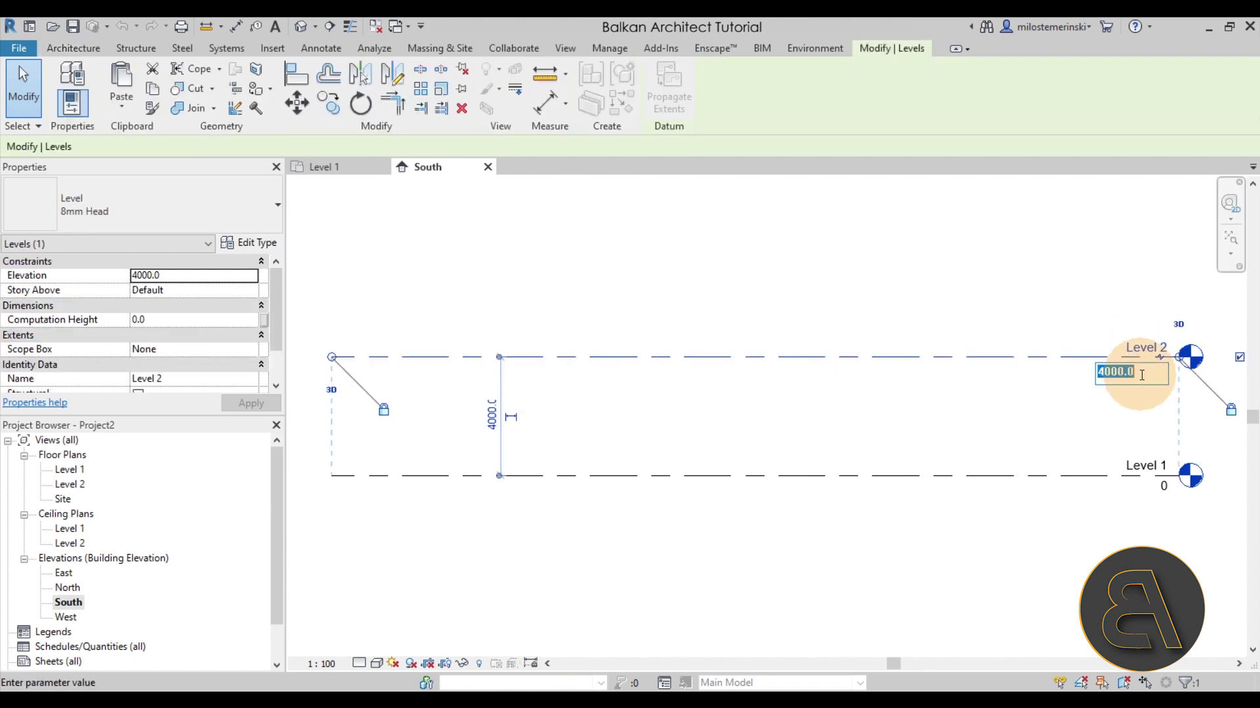
pyautogui.click(1101, 372)
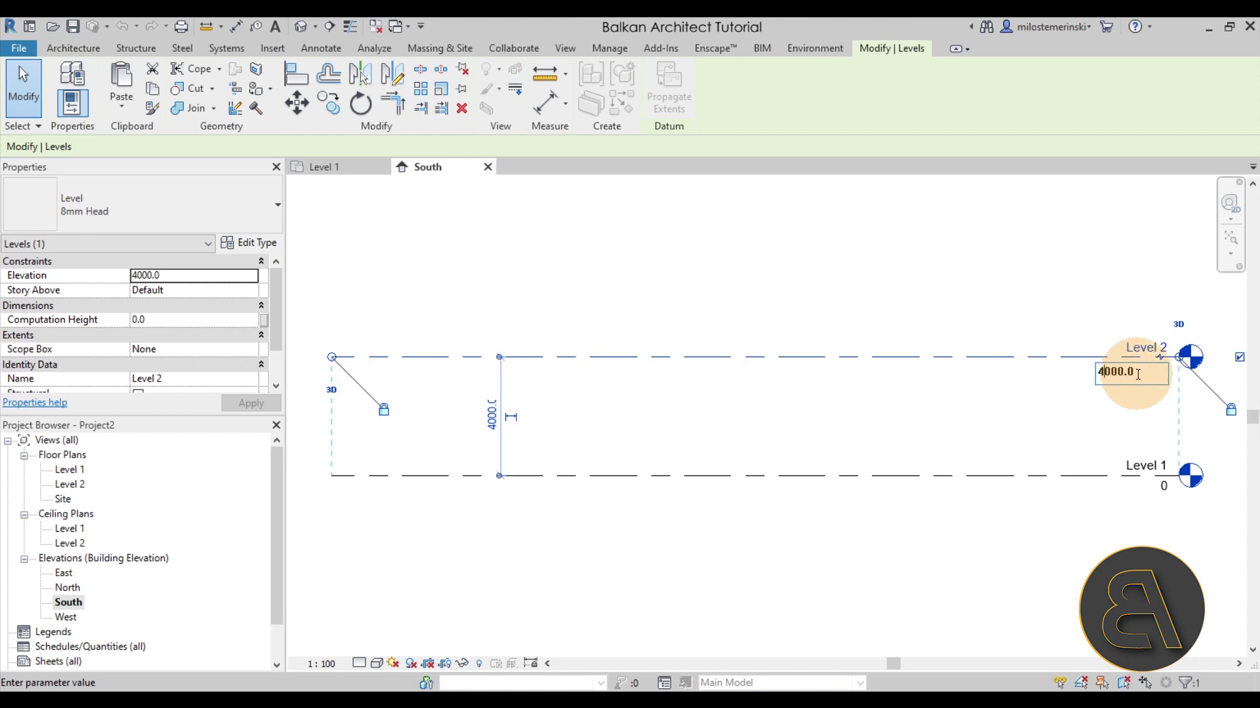
pyautogui.press('BackSpace')
pyautogui.write('3')
pyautogui.press('Return')
pyautogui.click(954, 320)
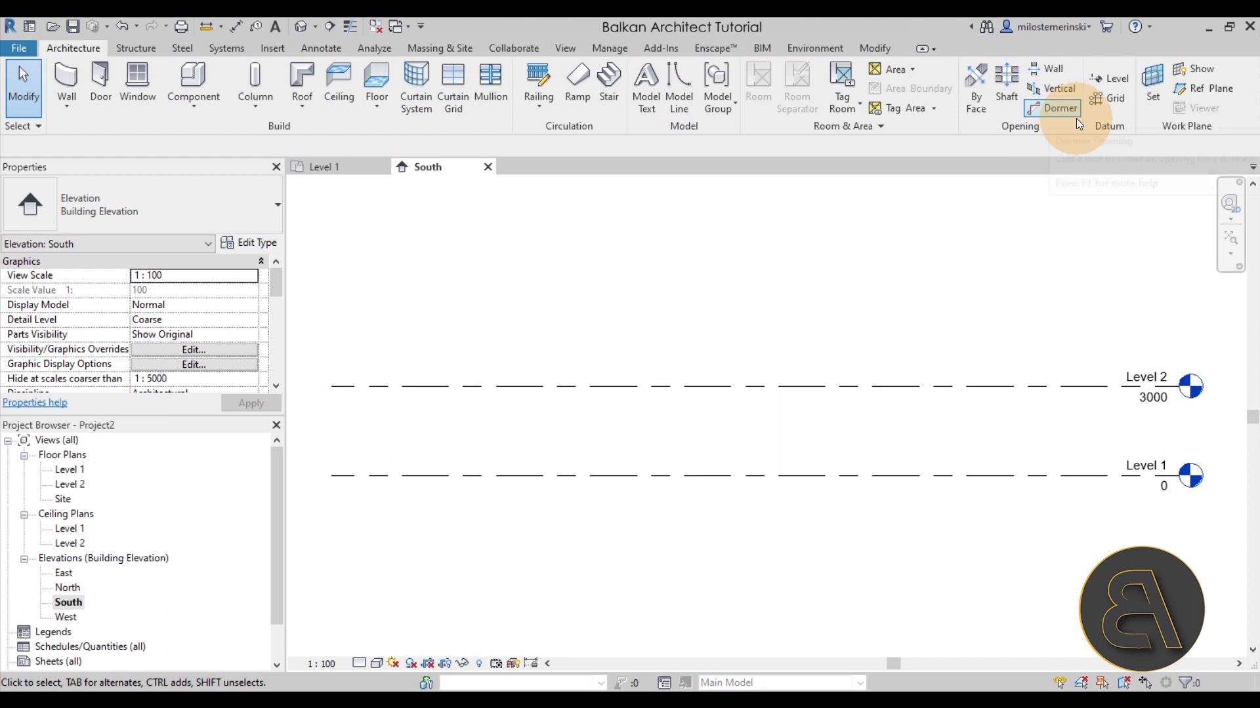
pyautogui.click(344, 169)
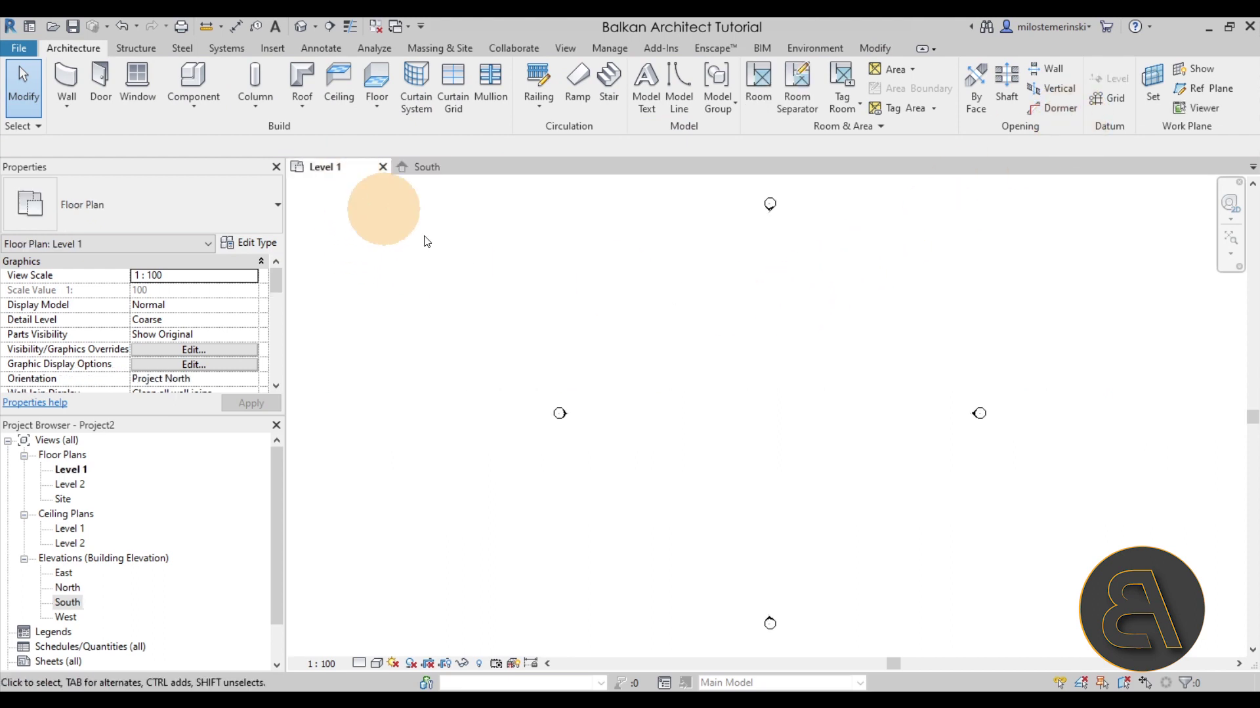
pyautogui.moveTo(735, 351); pyautogui.dragTo(607, 339, button='middle')
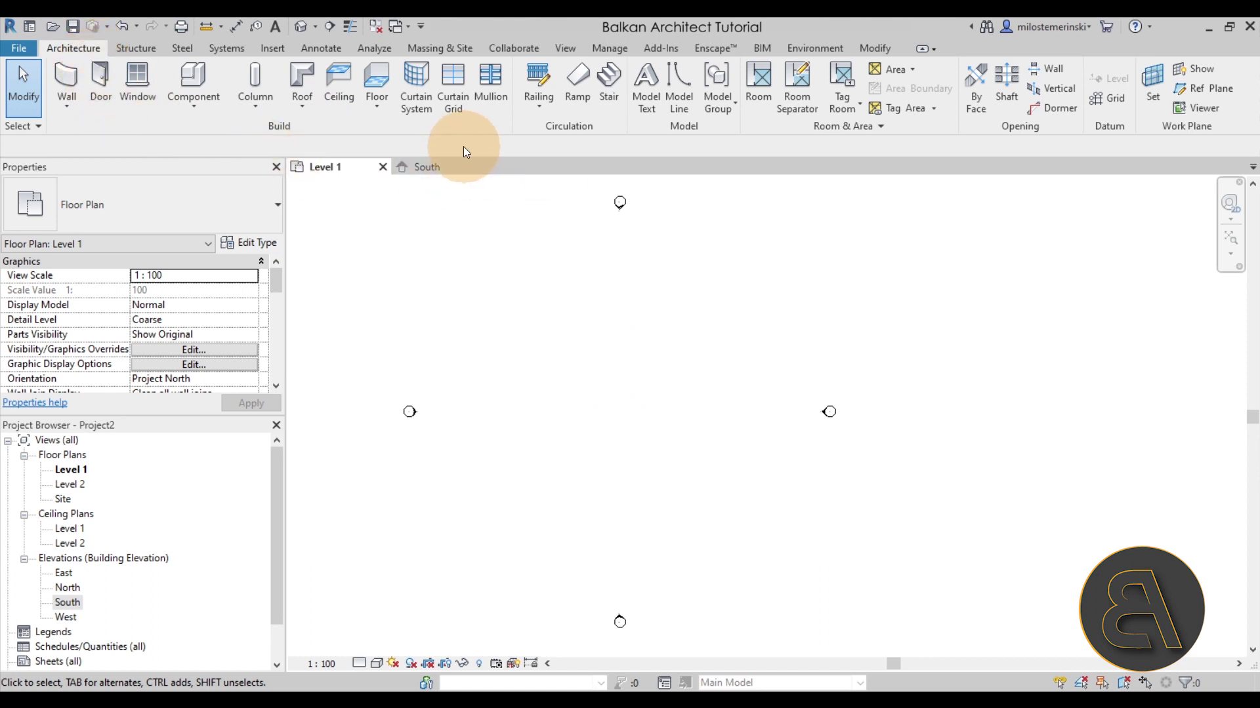
# - Sketch a straight upward 16-riser run using the 190mm max riser 250mm going type and finish the stair
pyautogui.click(610, 99)
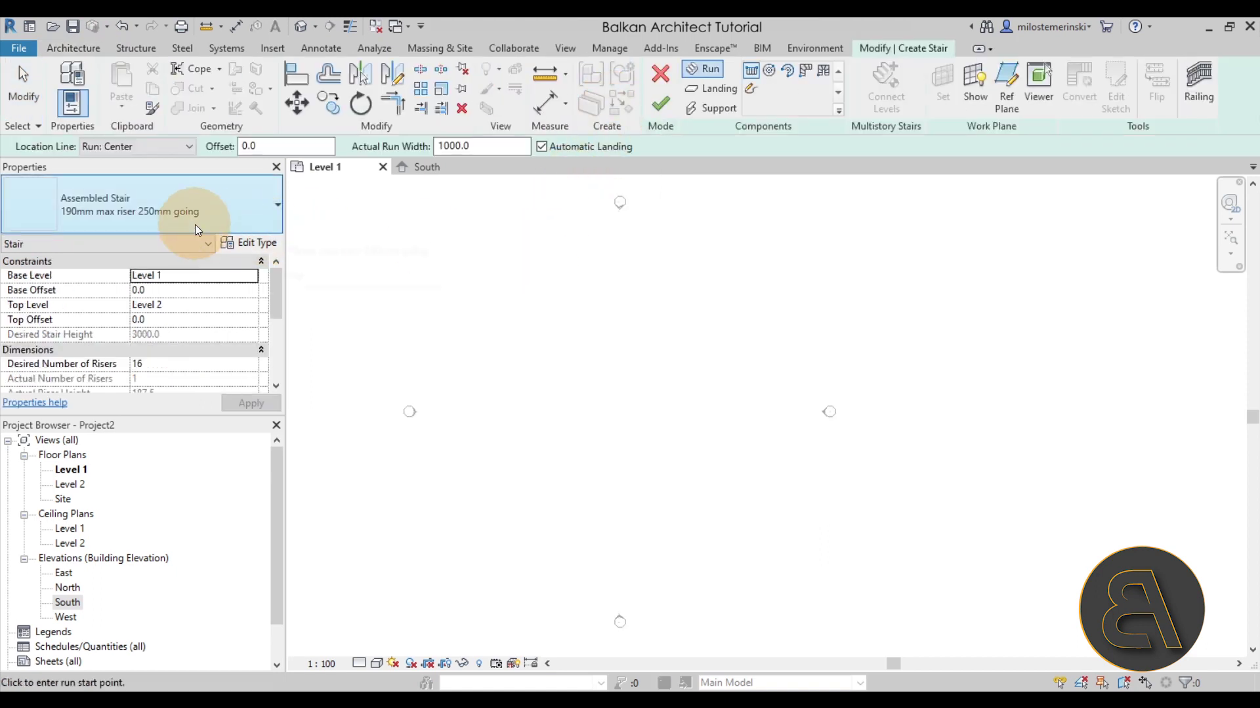
pyautogui.click(194, 225)
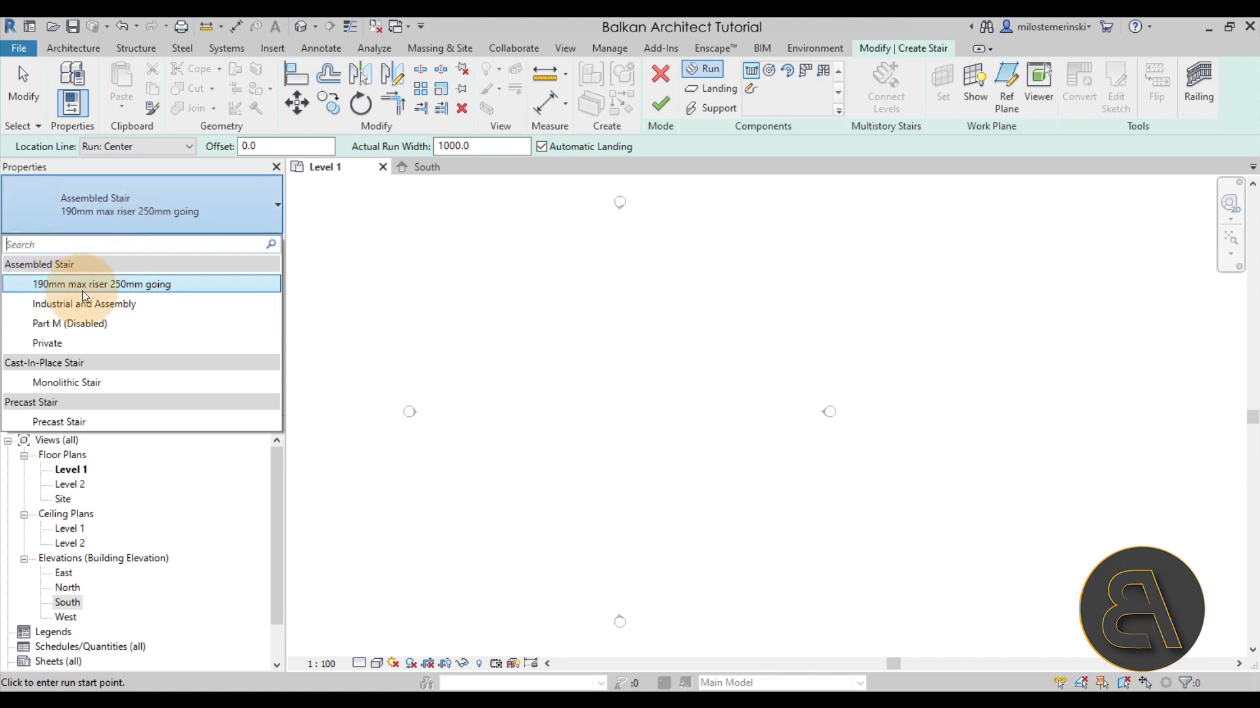
pyautogui.click(136, 289)
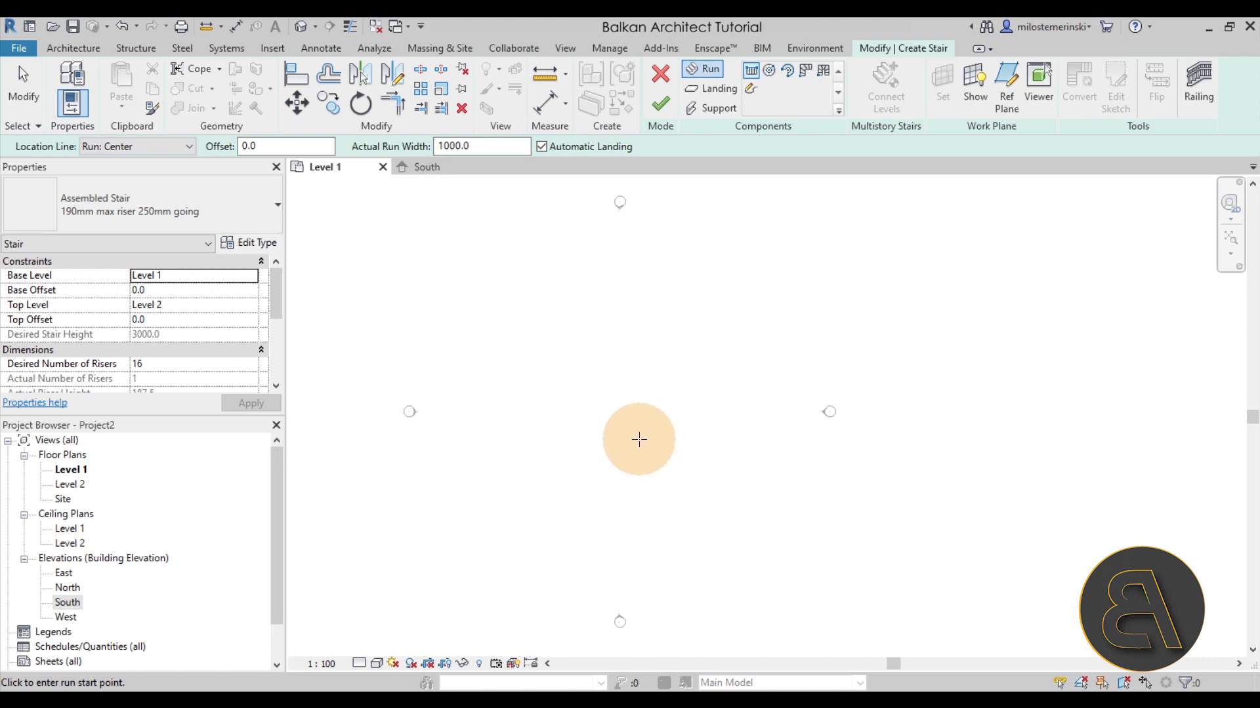
pyautogui.click(639, 439)
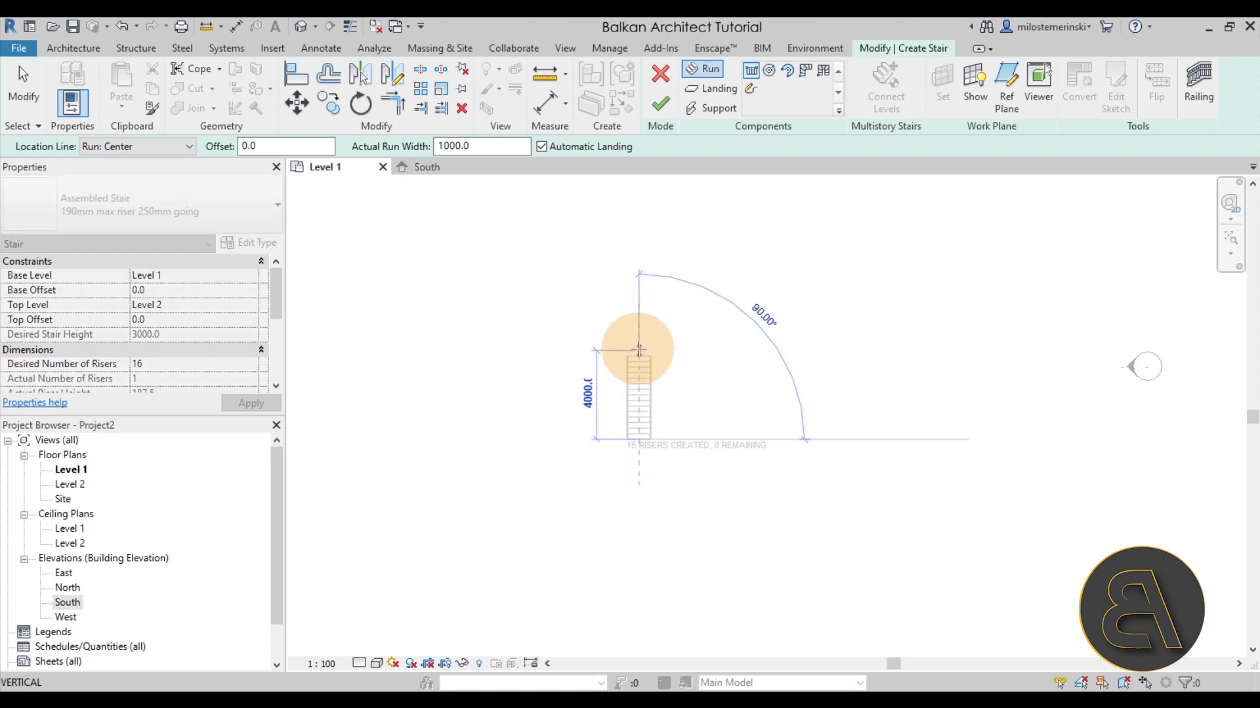
pyautogui.click(637, 310)
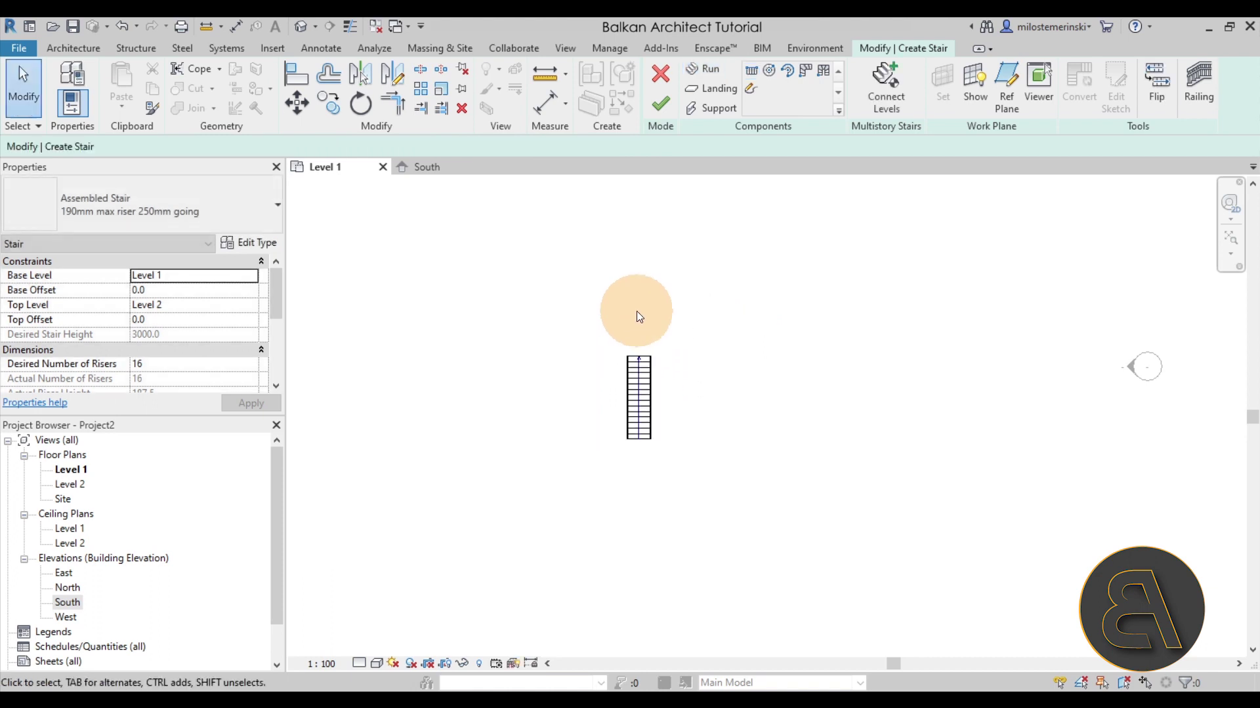
pyautogui.click(660, 103)
pyautogui.scroll(5, 714, 446)
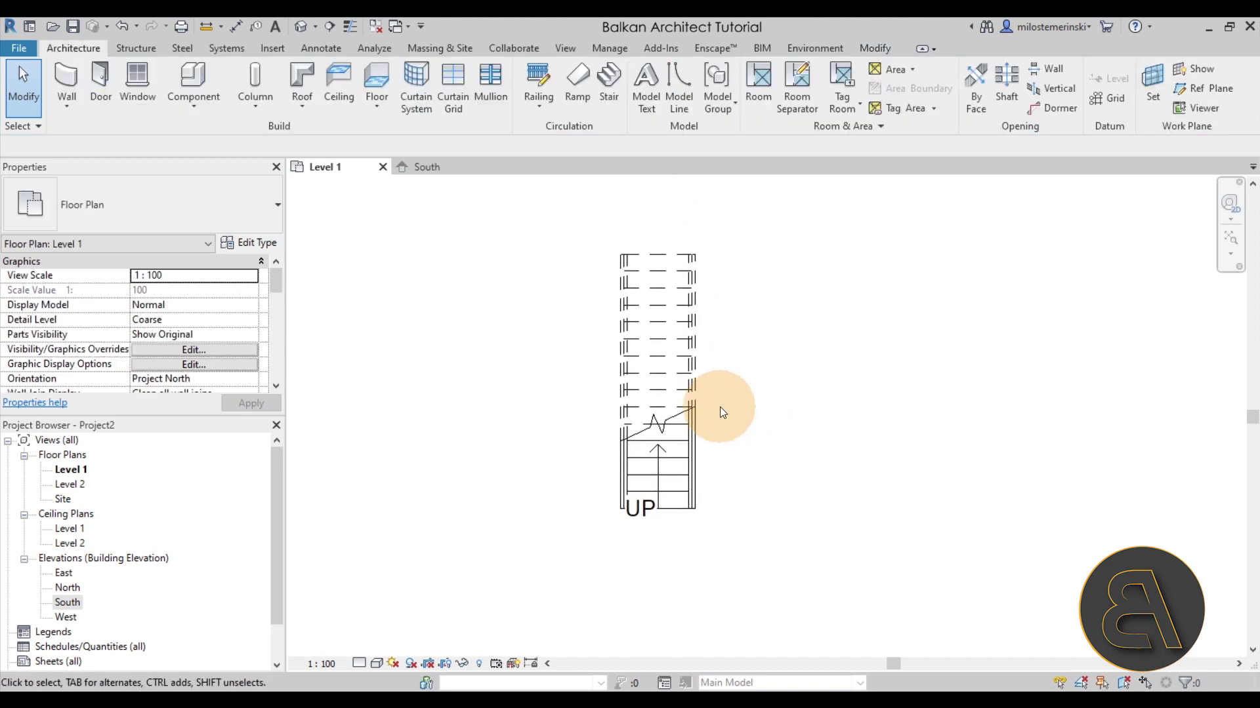
# - Open the default 3D view and orbit around the new stair
pyautogui.click(299, 26)
pyautogui.keyDown('shift'); pyautogui.moveTo(708, 504); pyautogui.dragTo(825, 427, button='middle'); pyautogui.keyUp('shift')
pyautogui.scroll(5, 840, 434)
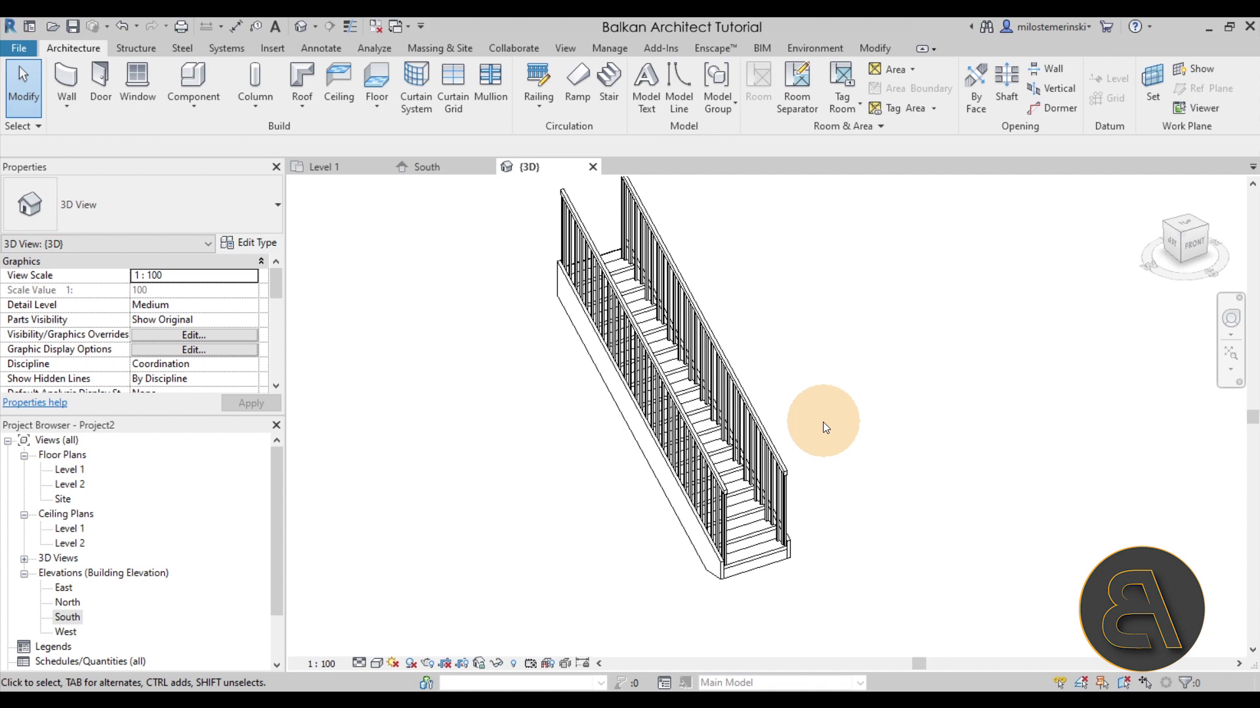
# - Return to the Level 1 plan and begin creating a second stair
pyautogui.click(317, 170)
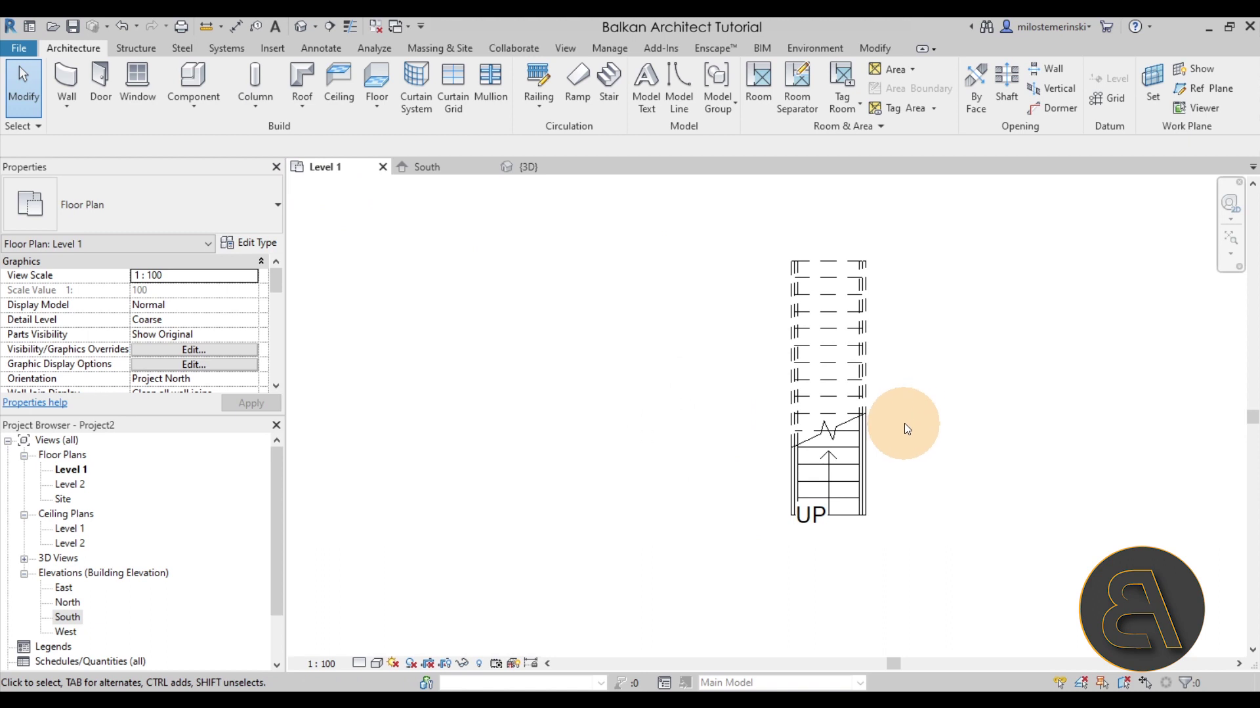
pyautogui.moveTo(905, 428); pyautogui.dragTo(941, 442, button='middle')
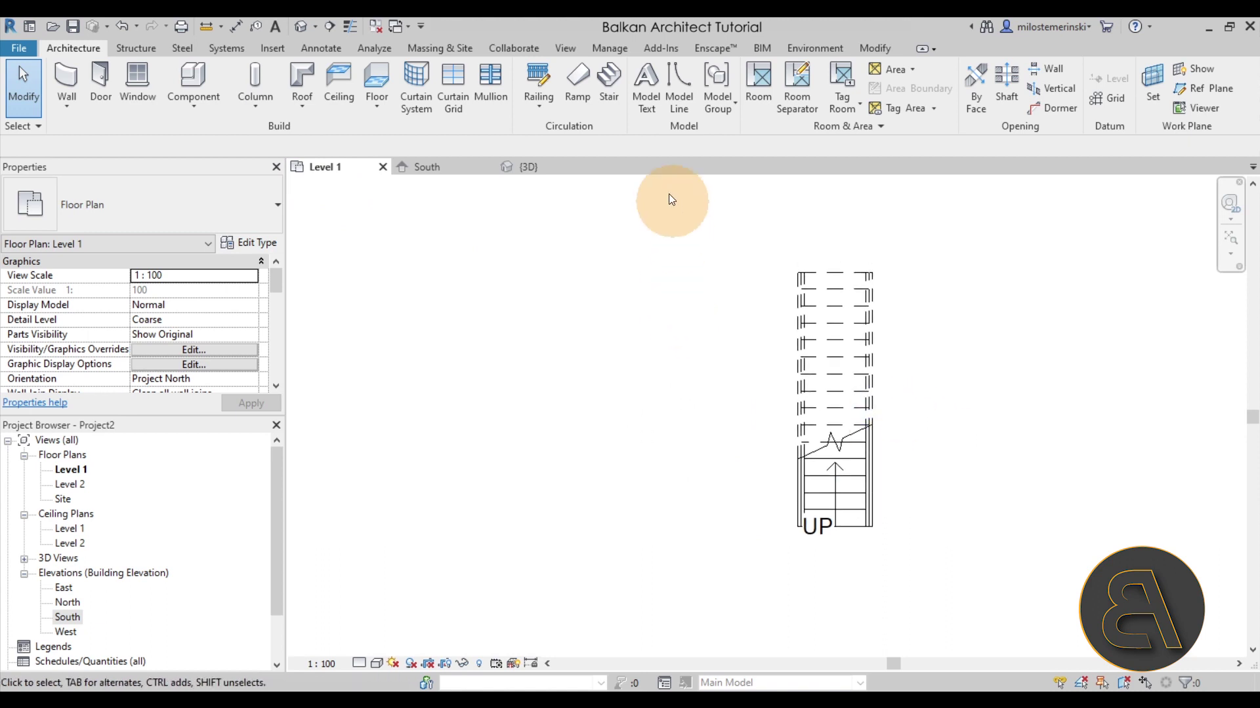
pyautogui.click(617, 98)
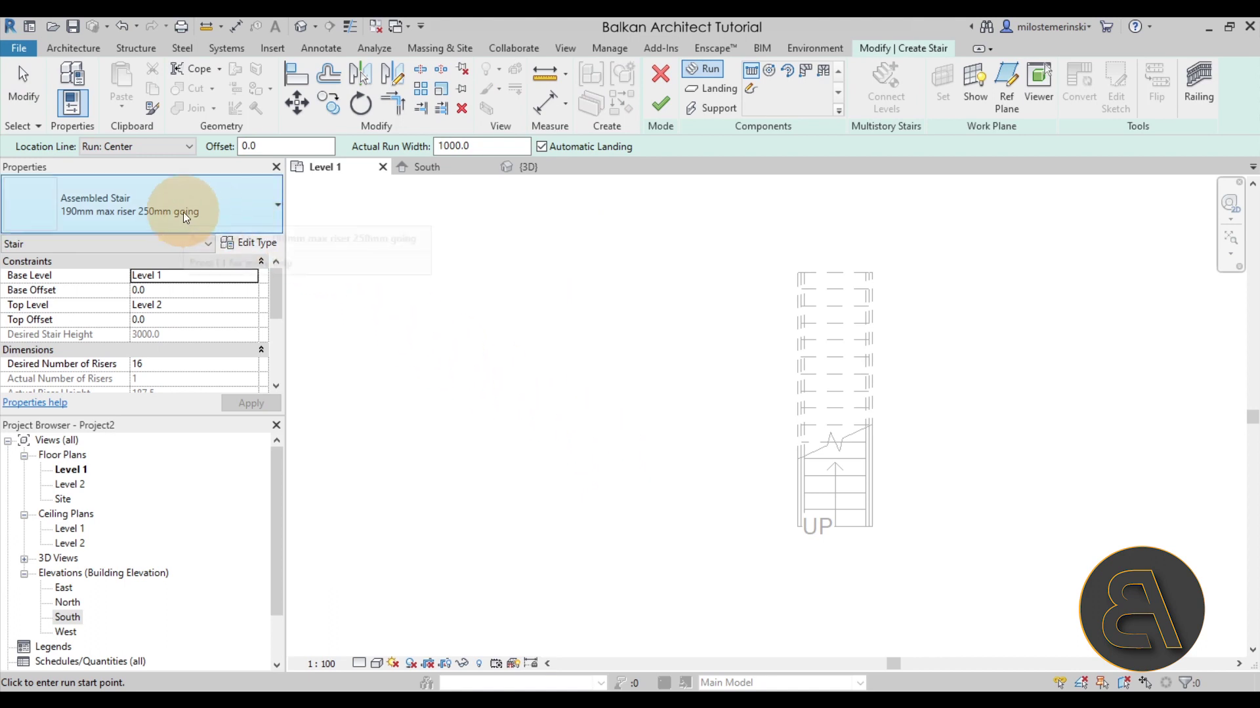
# - Duplicate the stair type as a new type named 'Custom short Stair'
pyautogui.click(247, 247)
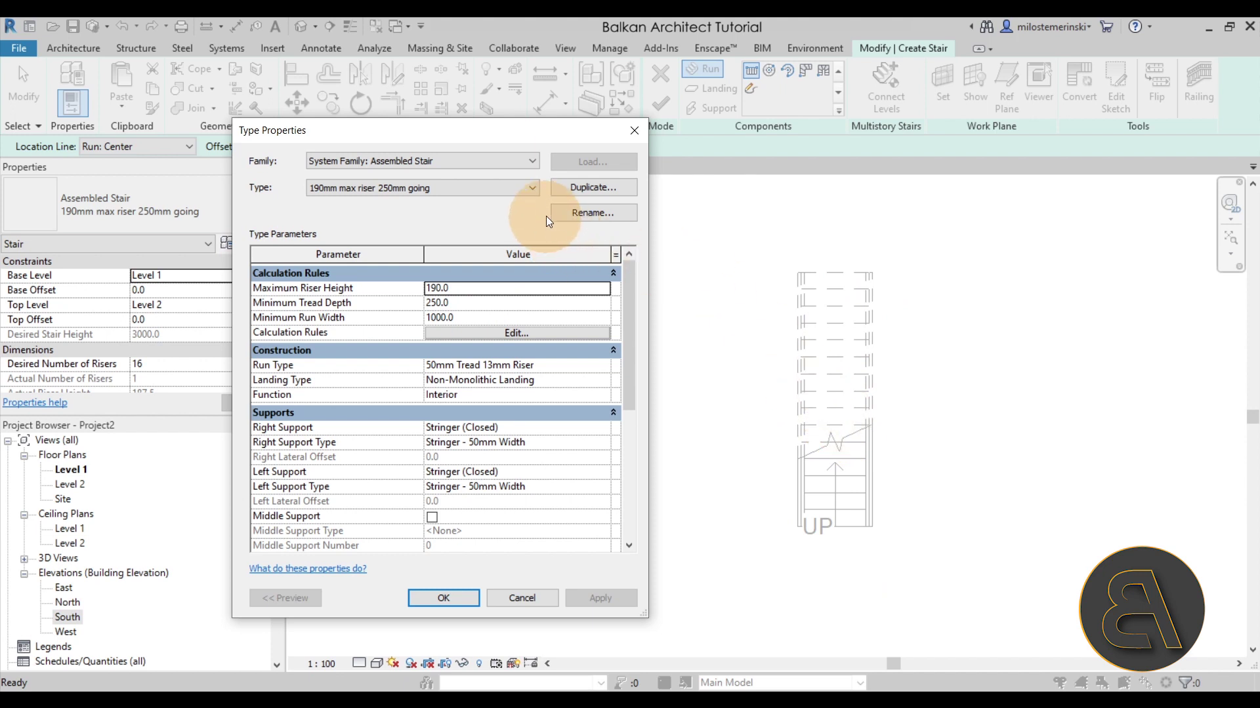
pyautogui.click(579, 188)
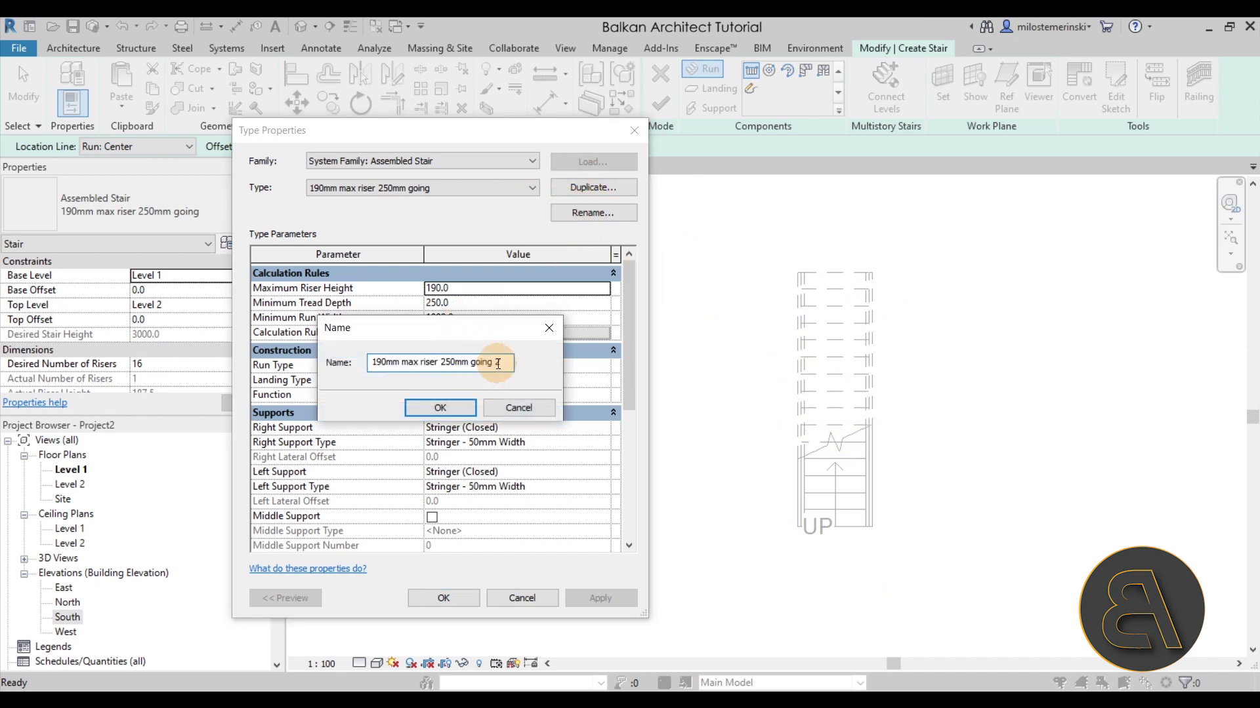
pyautogui.write('Cu')
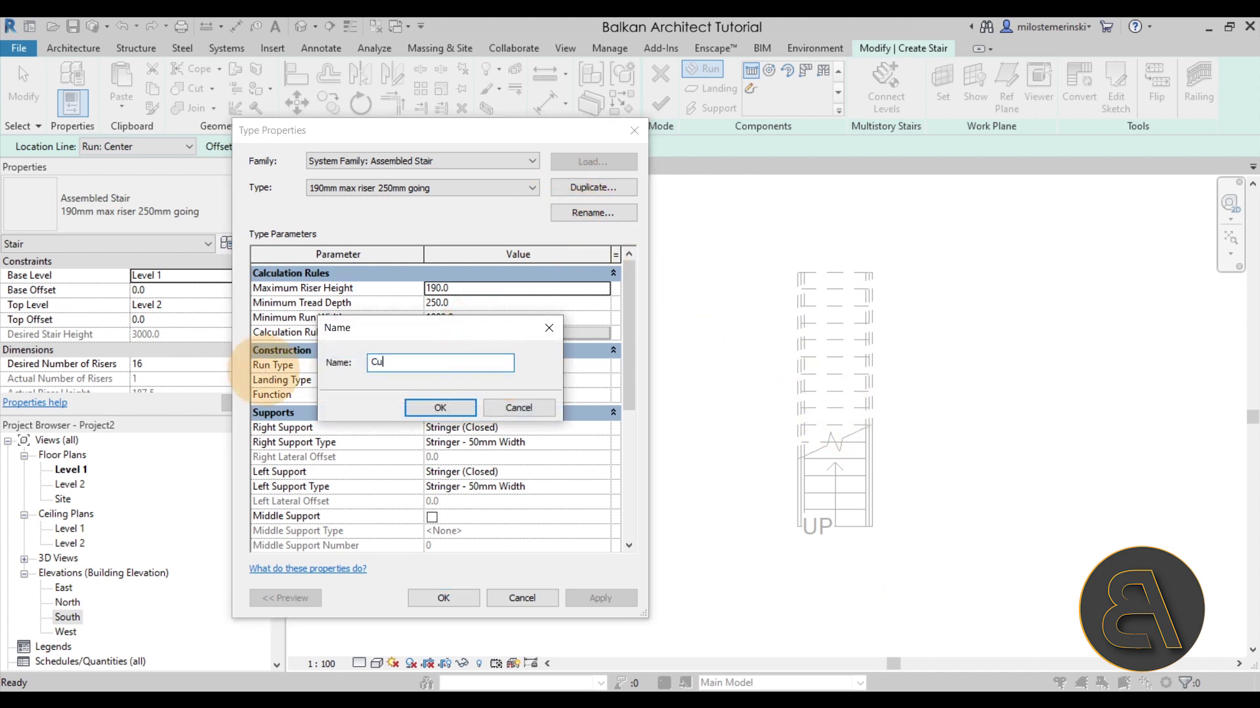
pyautogui.write('stom short Stair')
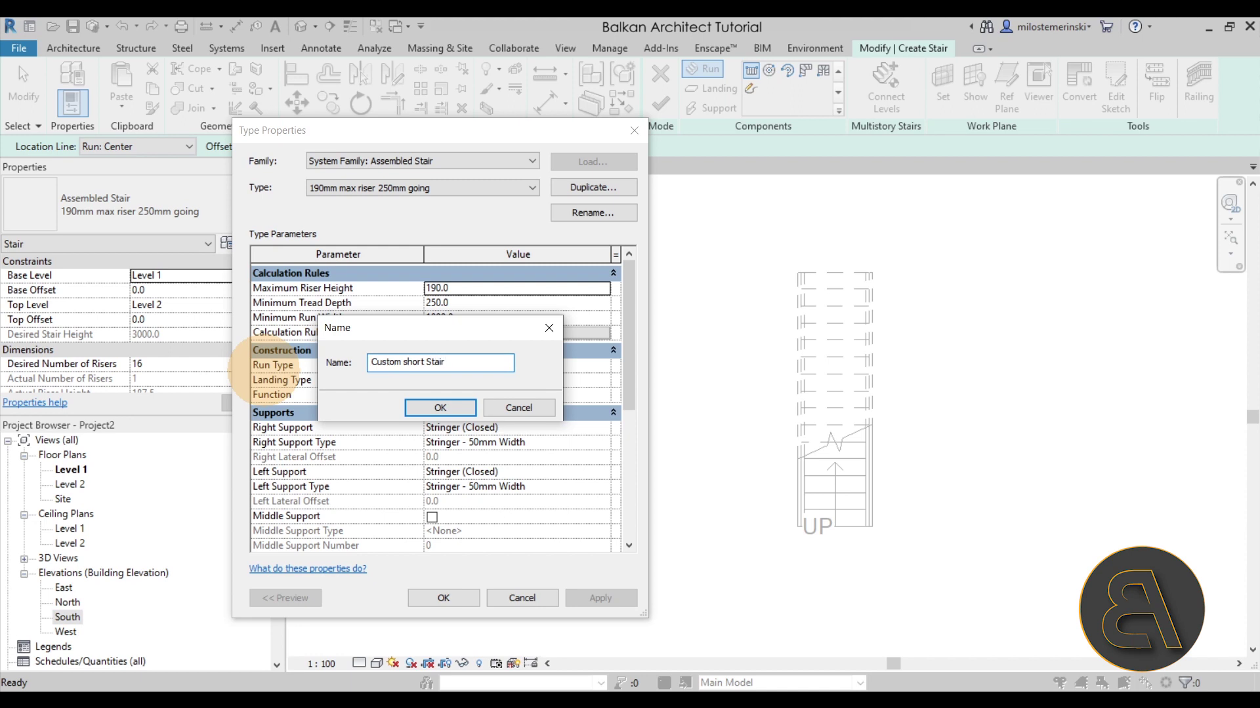
pyautogui.click(426, 408)
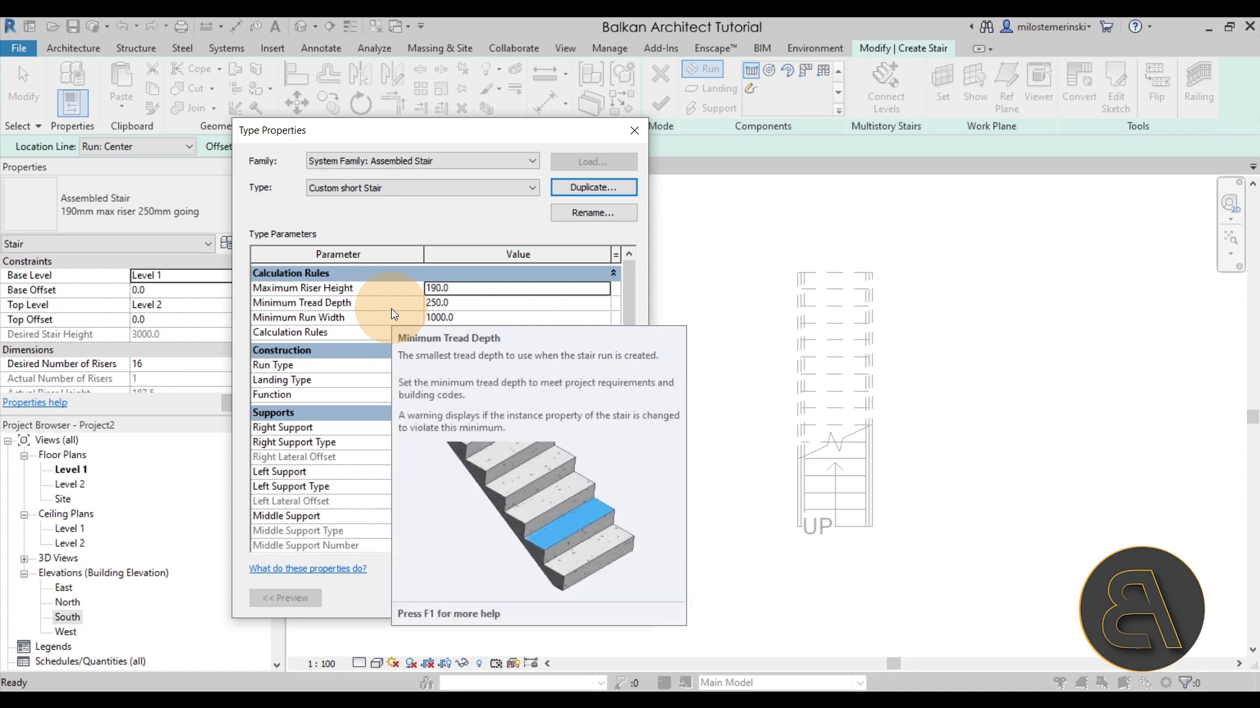
# - Set maximum riser height 220, minimum tread depth 160 and minimum run width 700, then apply
pyautogui.doubleClick(457, 290)
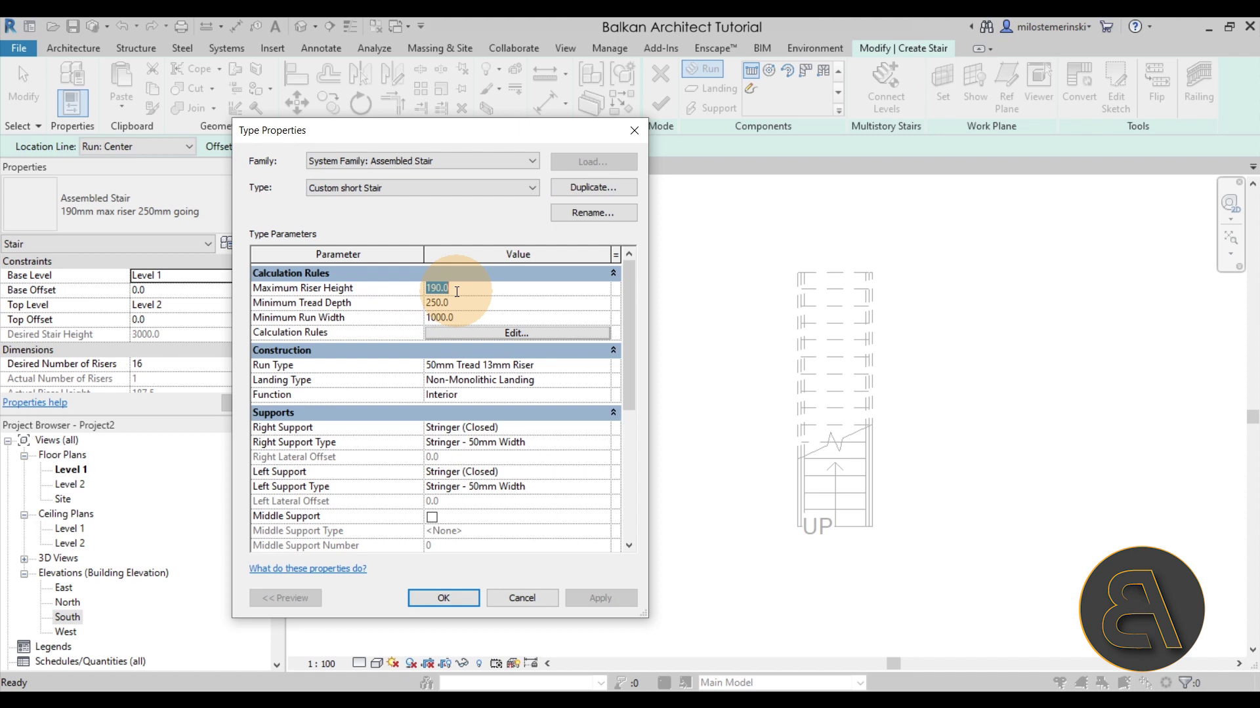
pyautogui.write('220')
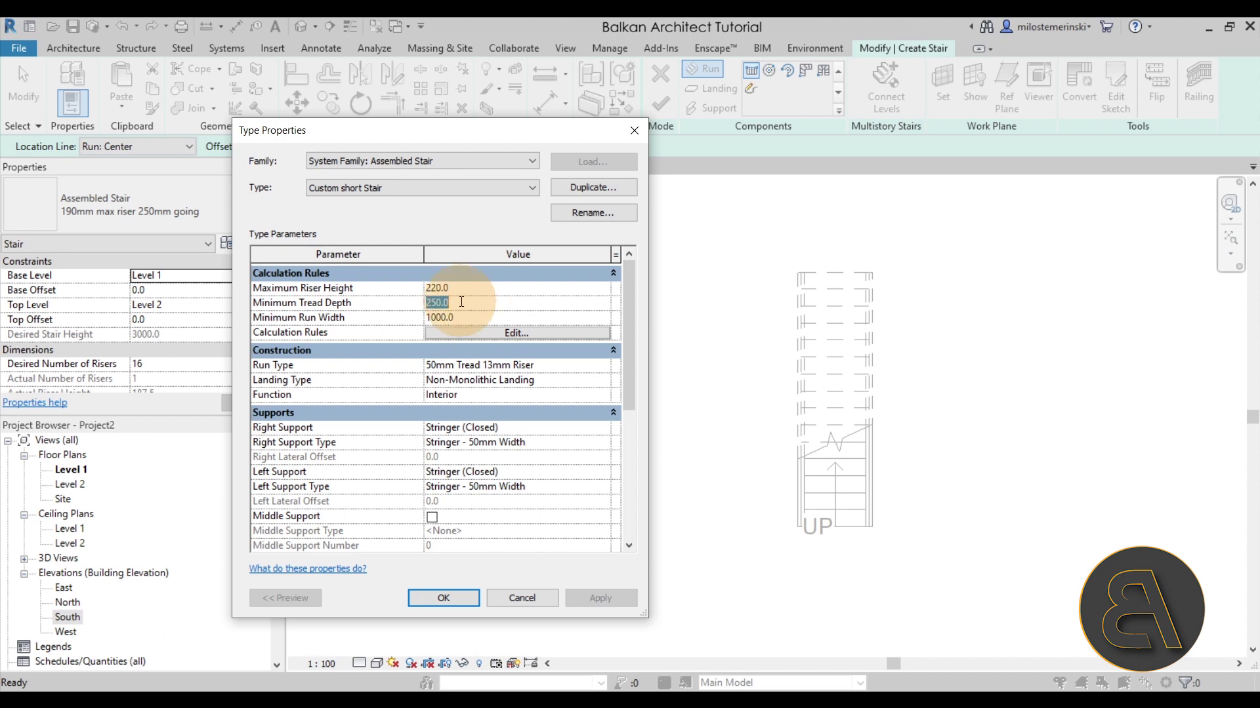
pyautogui.write('160')
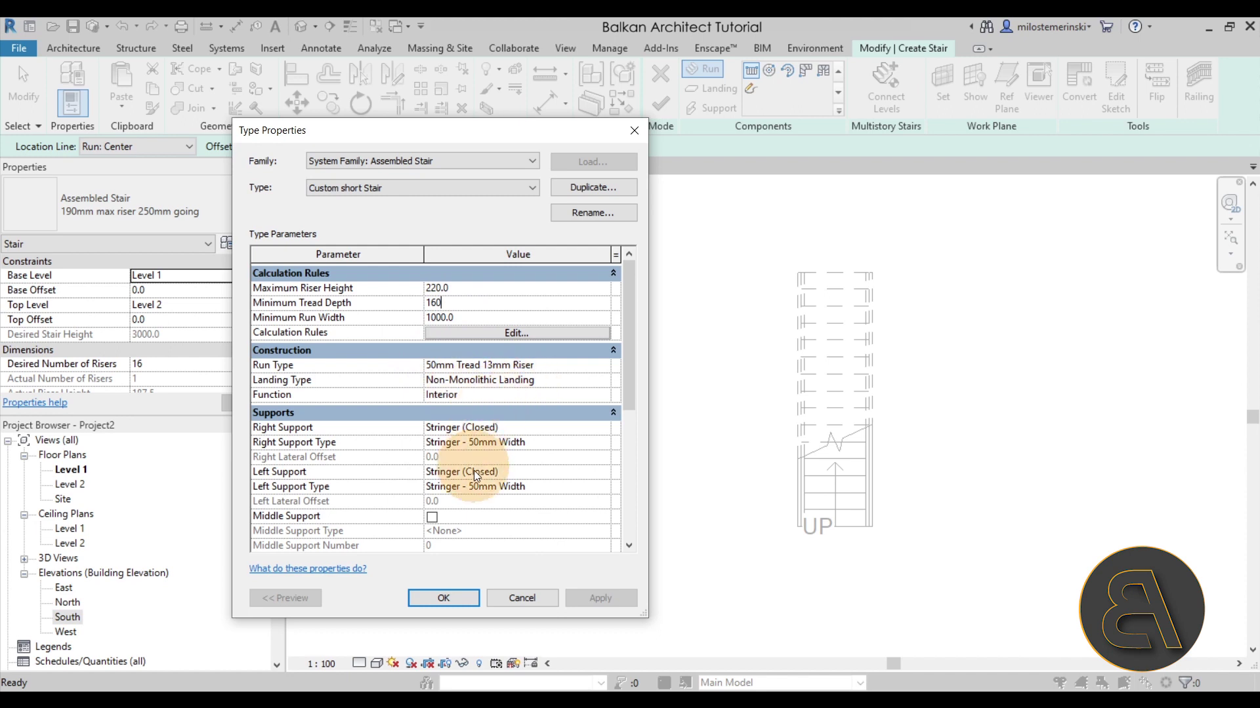
pyautogui.press('Tab')
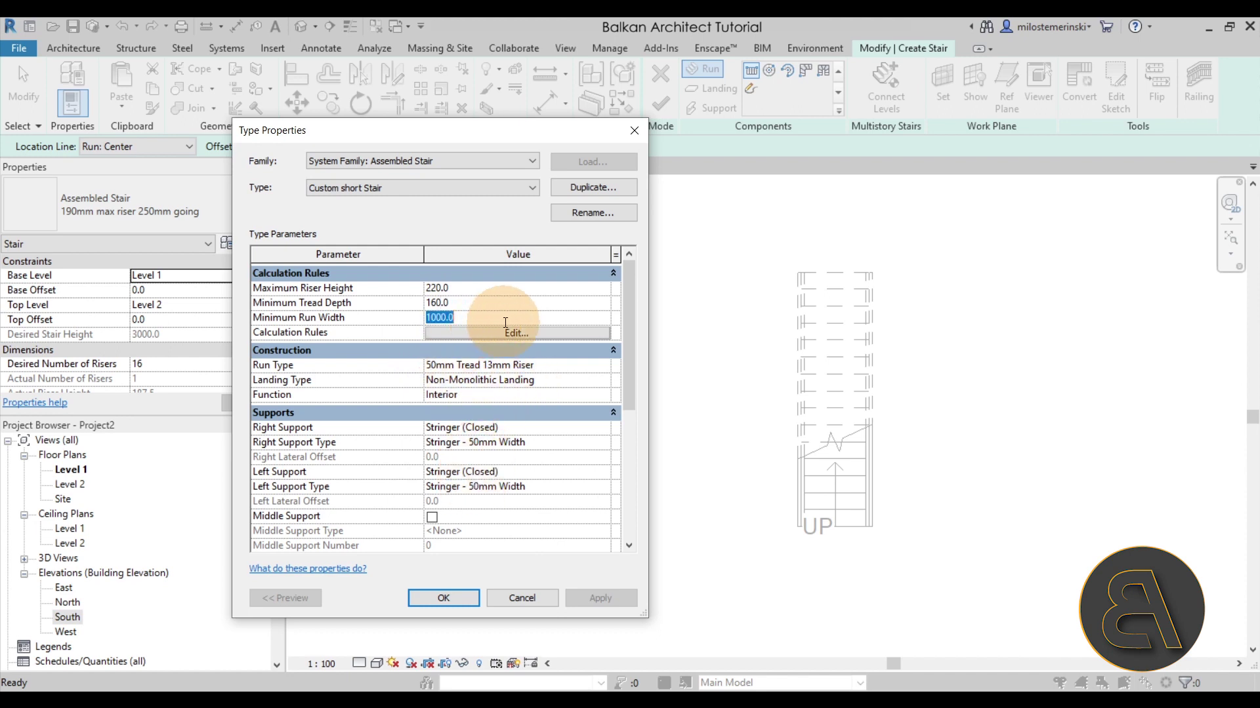
pyautogui.write('700')
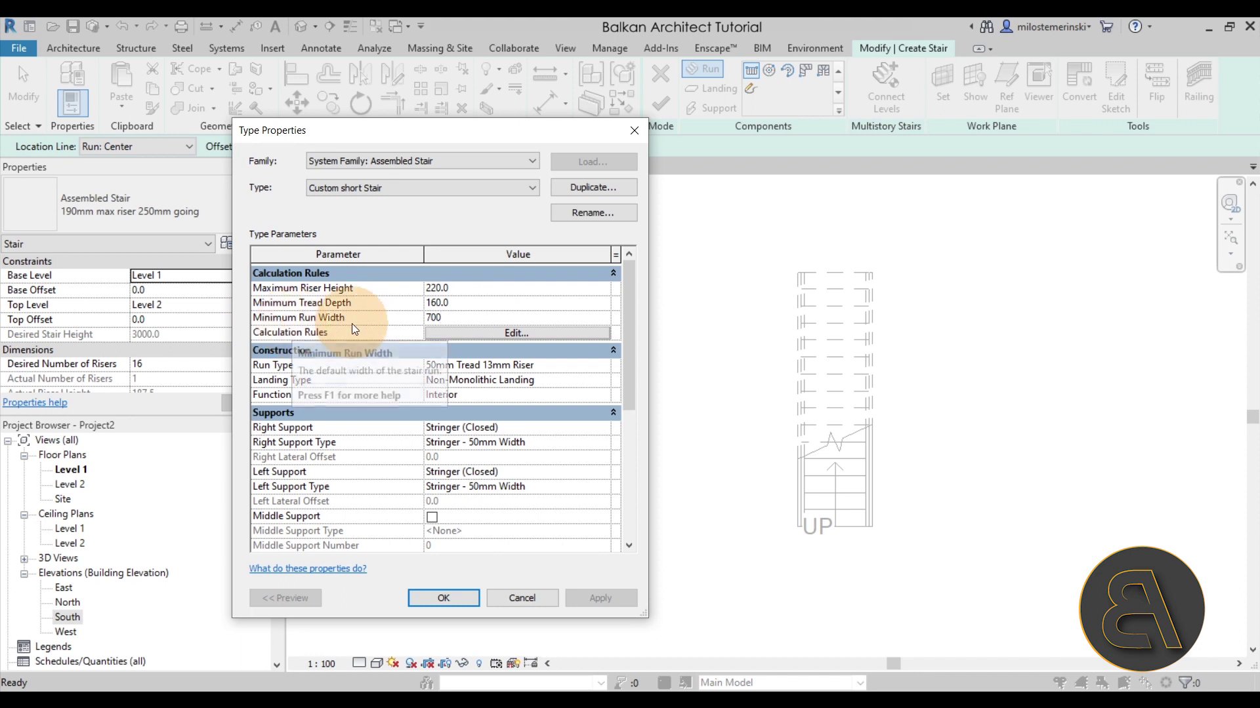
pyautogui.click(440, 600)
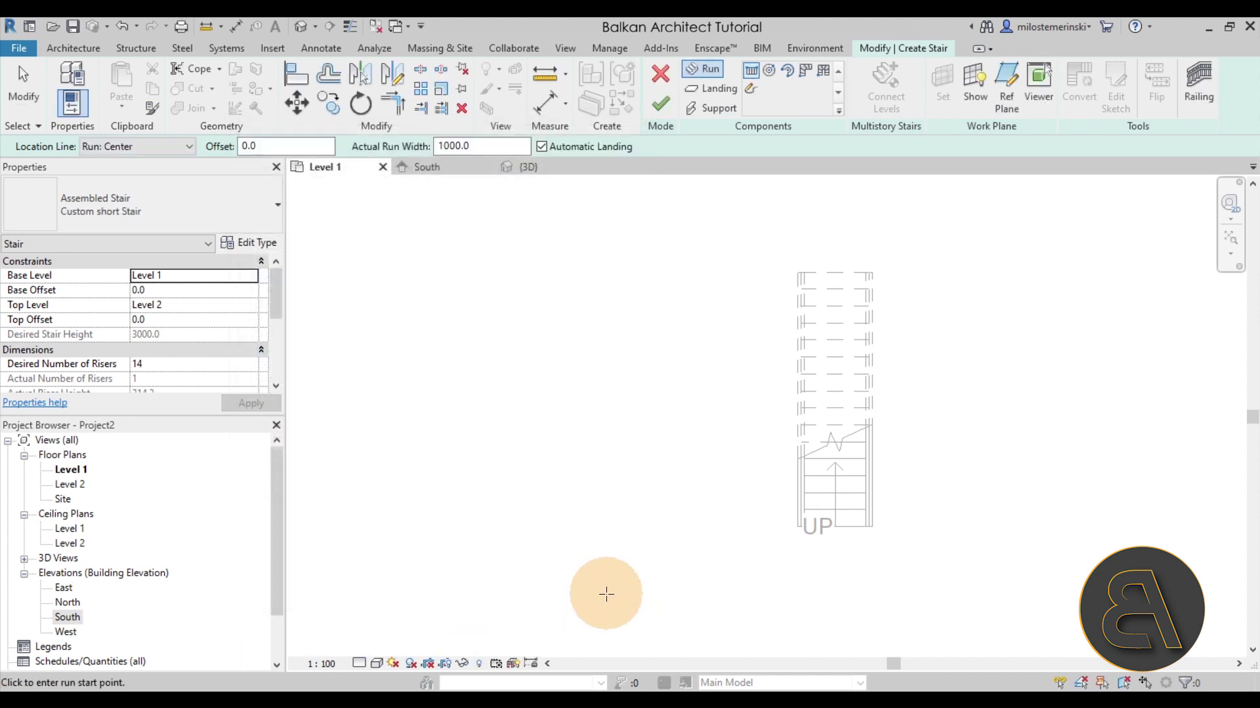
# - Set the actual run width to 700 in the Options Bar
pyautogui.click(487, 147)
pyautogui.press('BackSpace')
pyautogui.press('BackSpace')
pyautogui.press('BackSpace')
pyautogui.press('BackSpace')
pyautogui.press('BackSpace')
pyautogui.press('BackSpace')
pyautogui.write('700')
pyautogui.press('Return')
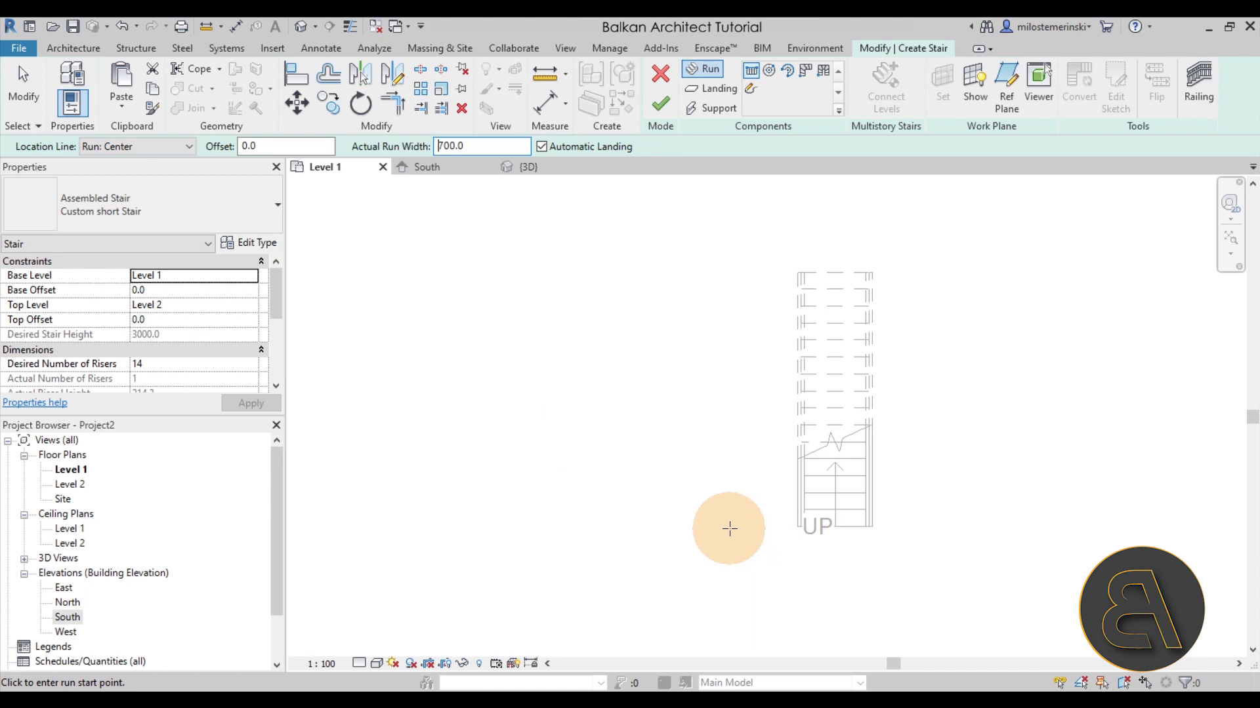
# - Sketch the 14-riser run left of the first stair and finish the stair
pyautogui.click(700, 528)
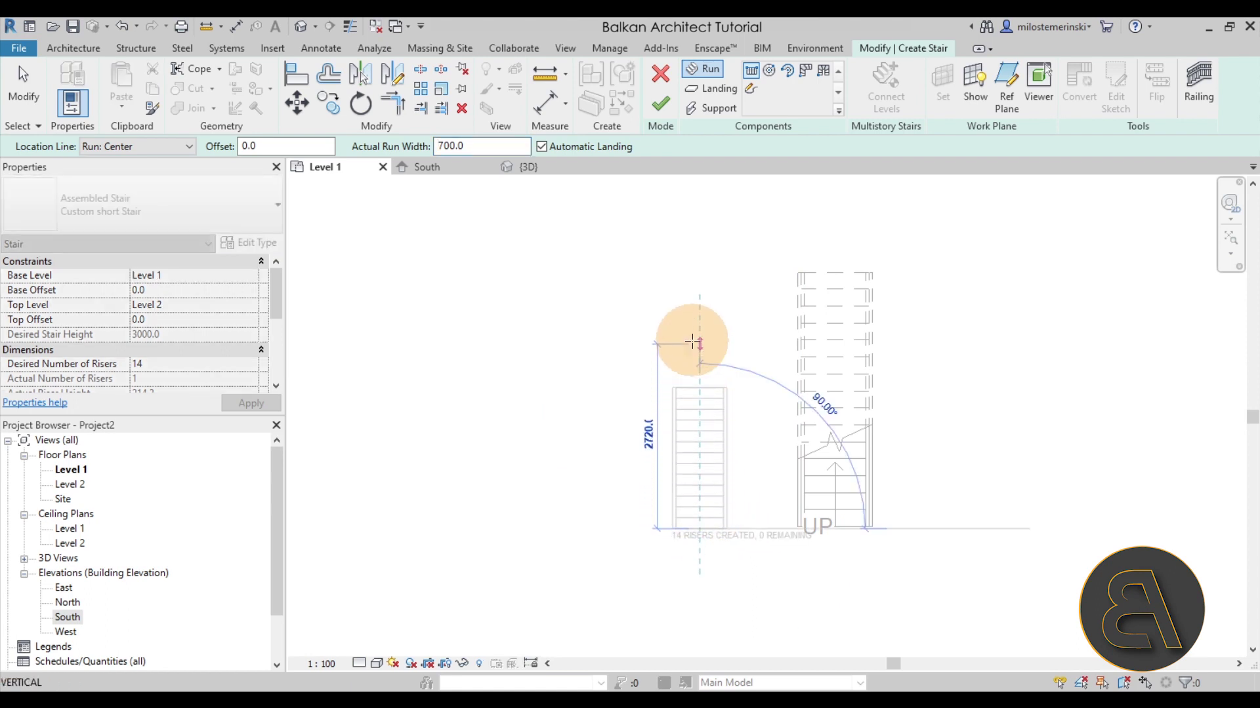
pyautogui.click(693, 341)
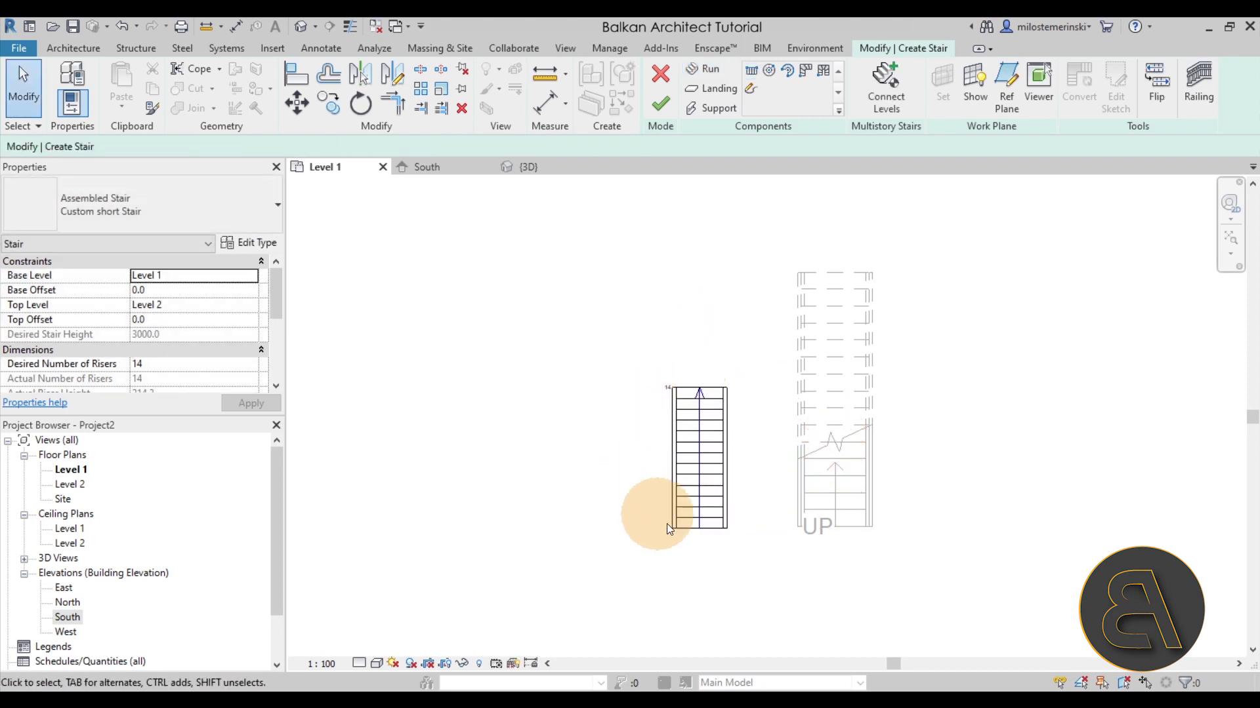
pyautogui.scroll(2, 774, 477)
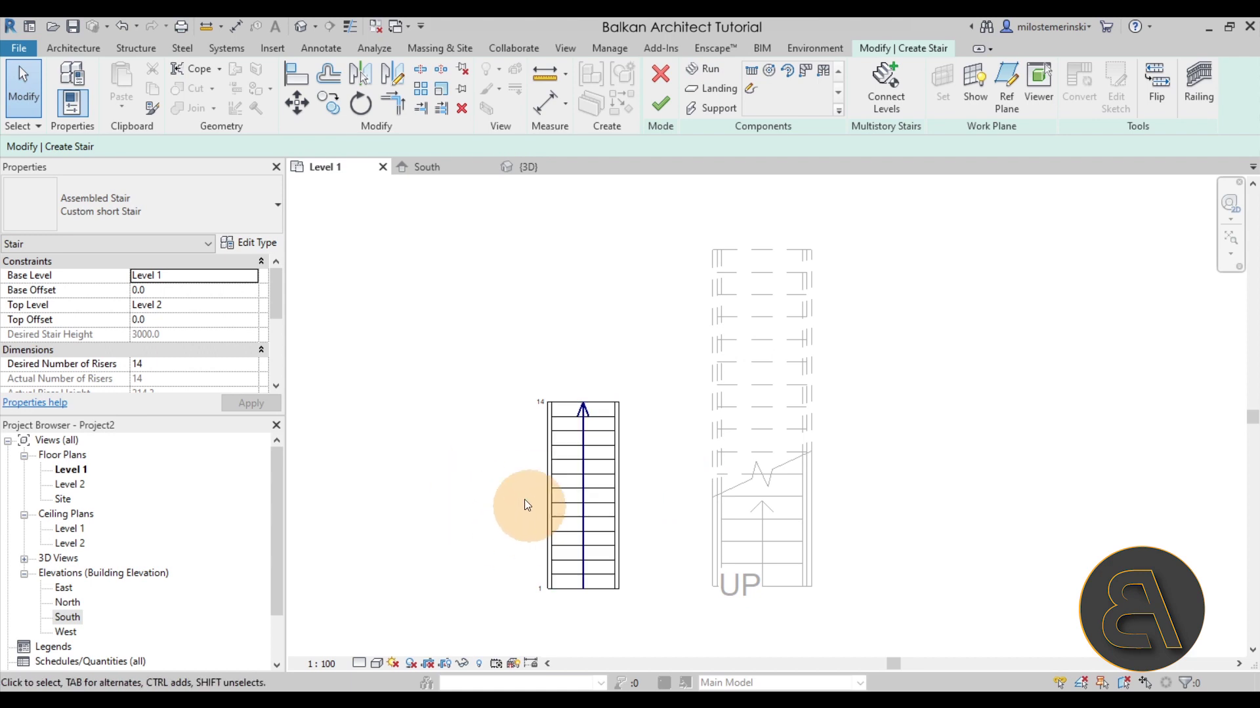
pyautogui.click(654, 104)
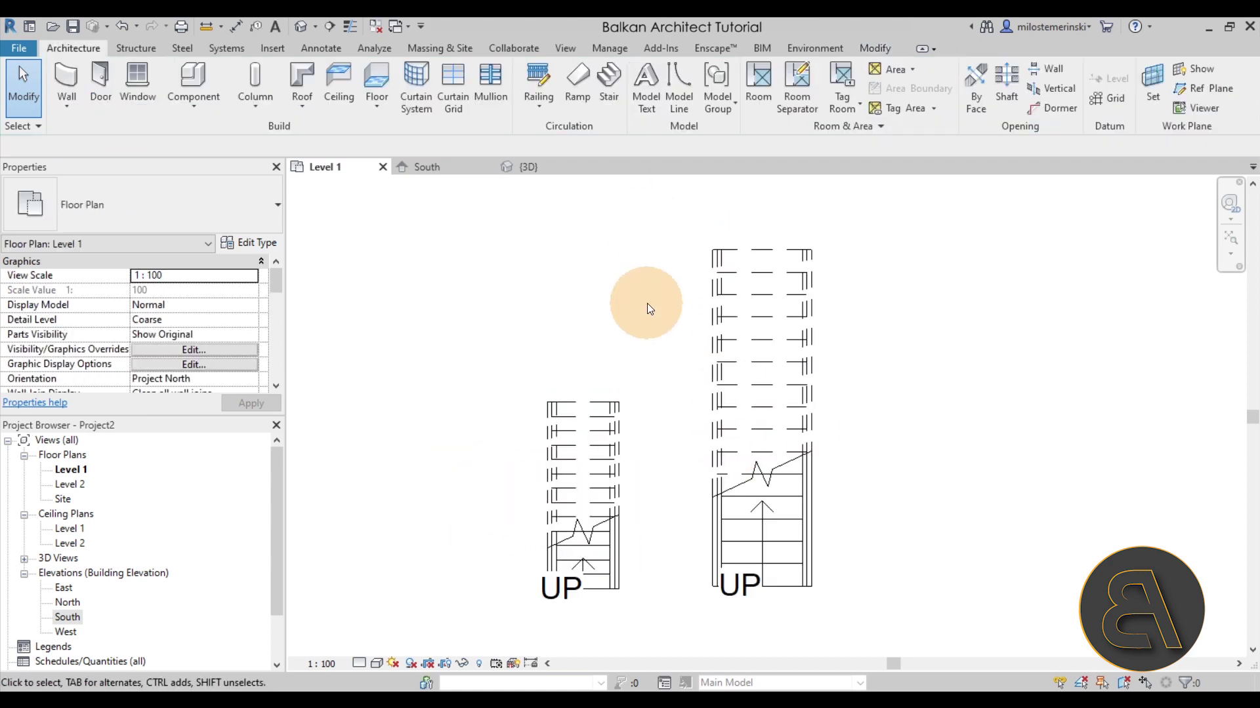
# - Inspect both stairs in the 3D view, then select the left stair and open its type properties
pyautogui.click(523, 171)
pyautogui.keyDown('shift'); pyautogui.moveTo(934, 584); pyautogui.dragTo(604, 576, button='middle'); pyautogui.keyUp('shift')
pyautogui.scroll(5, 726, 540)
pyautogui.keyDown('shift'); pyautogui.moveTo(720, 562); pyautogui.dragTo(745, 467, button='middle'); pyautogui.keyUp('shift')
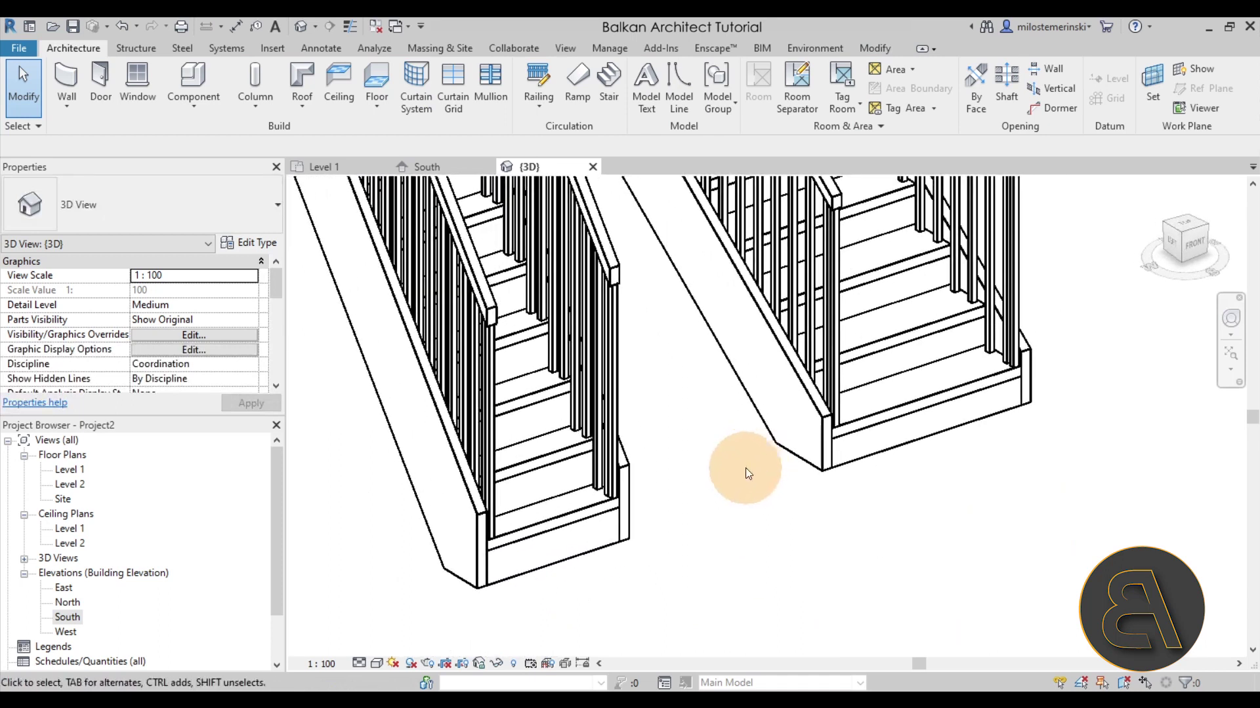
pyautogui.scroll(5, 557, 514)
pyautogui.scroll(-6, 562, 515)
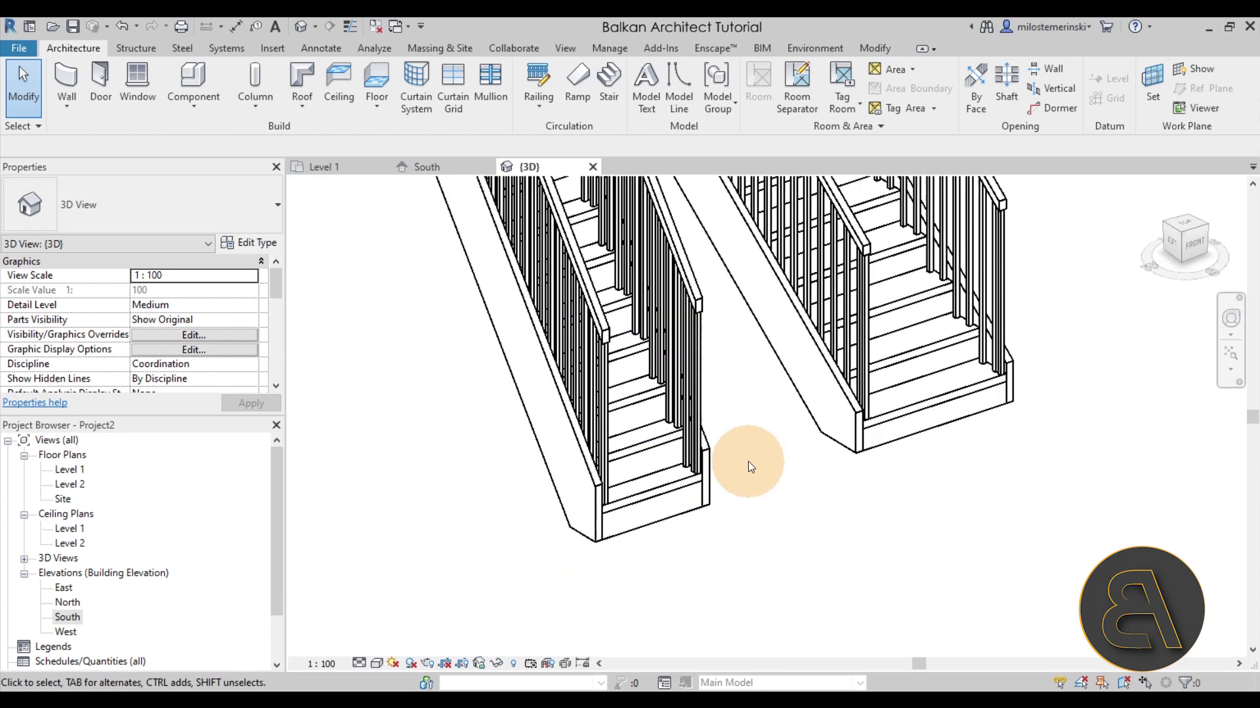
pyautogui.scroll(-3, 748, 462)
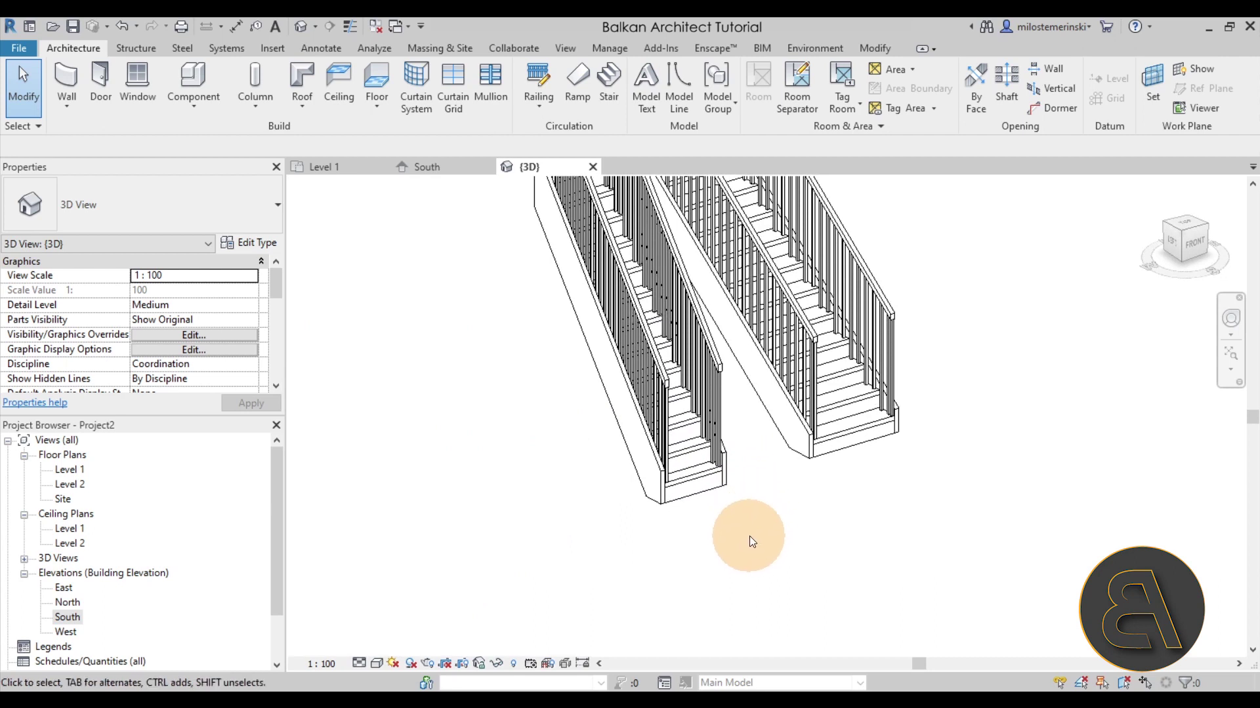
pyautogui.keyDown('shift'); pyautogui.moveTo(749, 537); pyautogui.dragTo(704, 558, button='middle'); pyautogui.keyUp('shift')
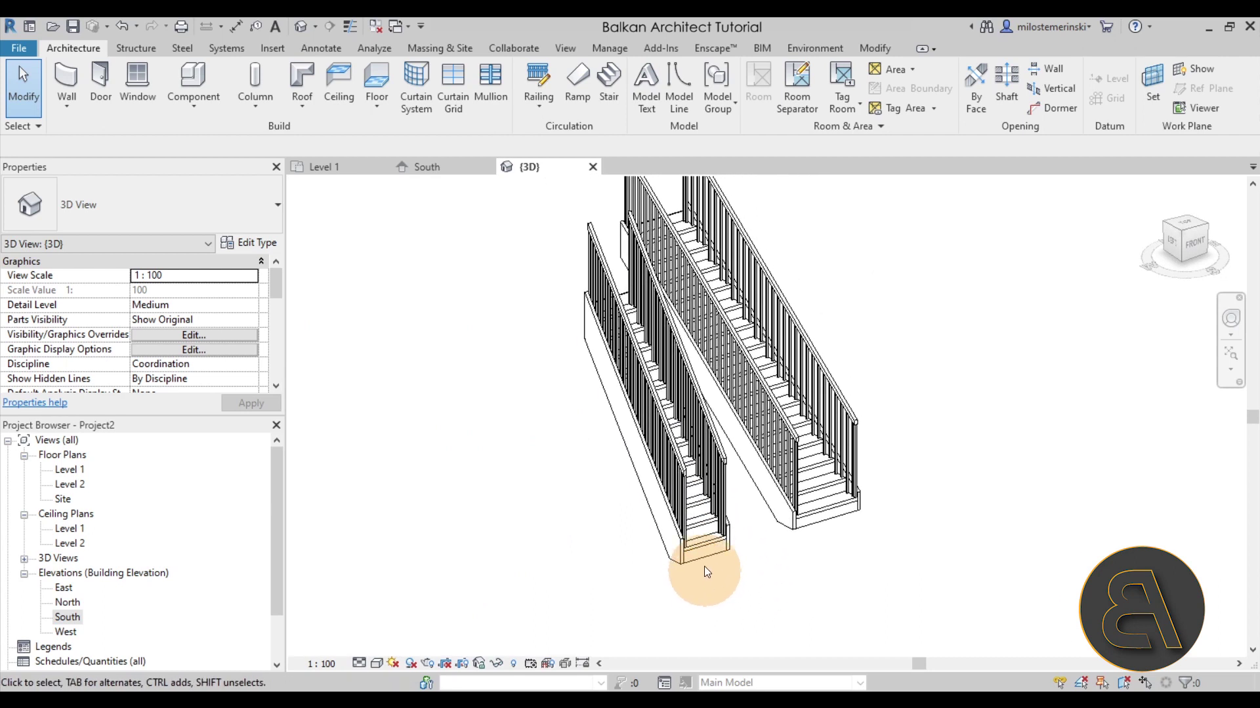
pyautogui.click(702, 554)
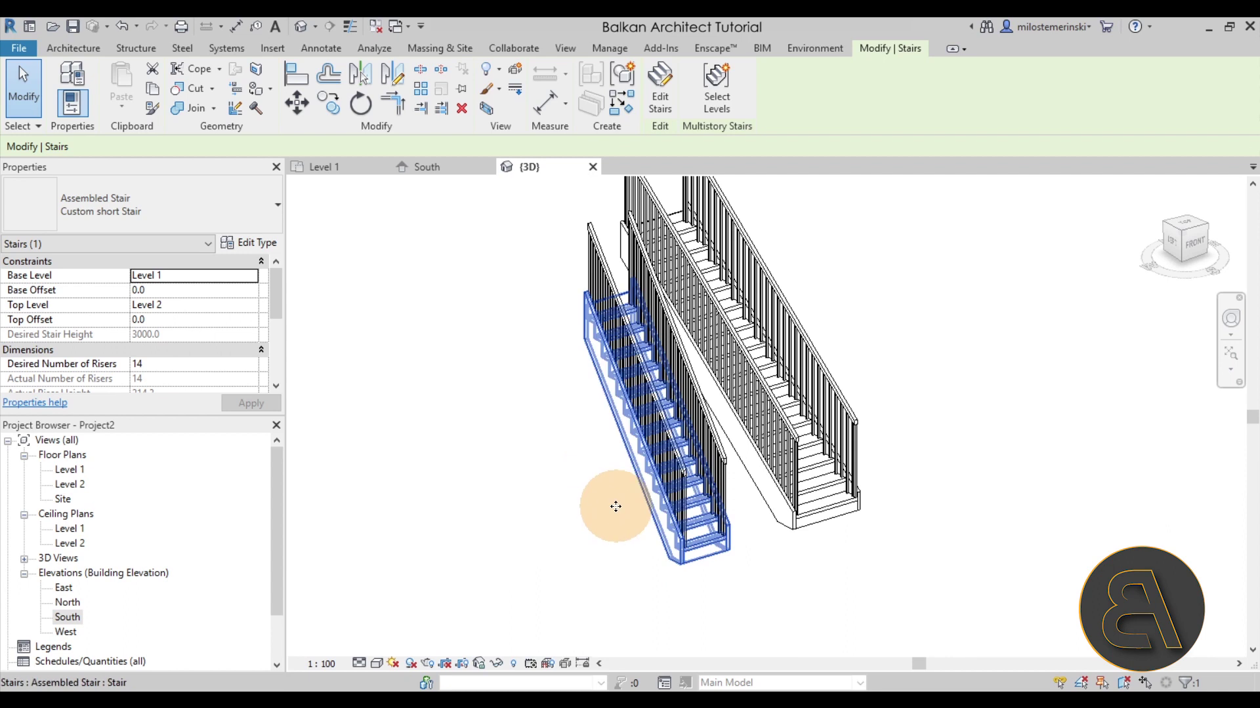
pyautogui.click(250, 246)
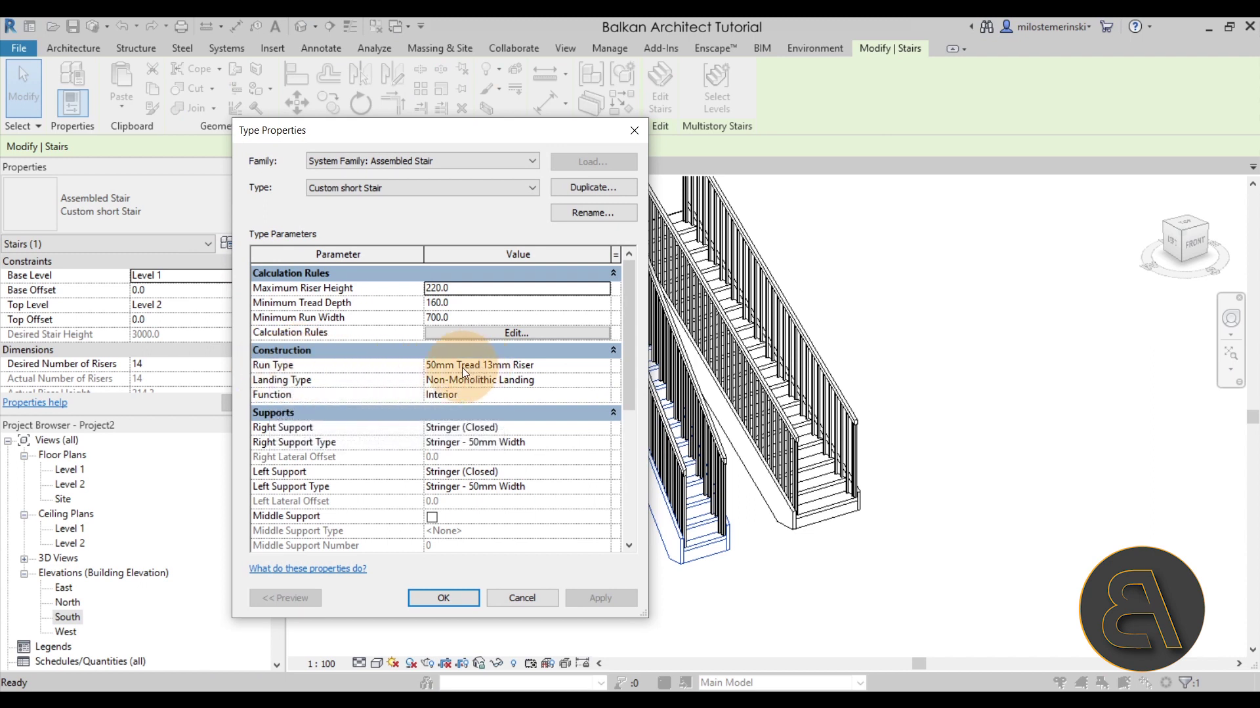
# - Duplicate the run type as 'Short run' with Riser unchecked and apply it to the Custom short Stair
pyautogui.click(534, 371)
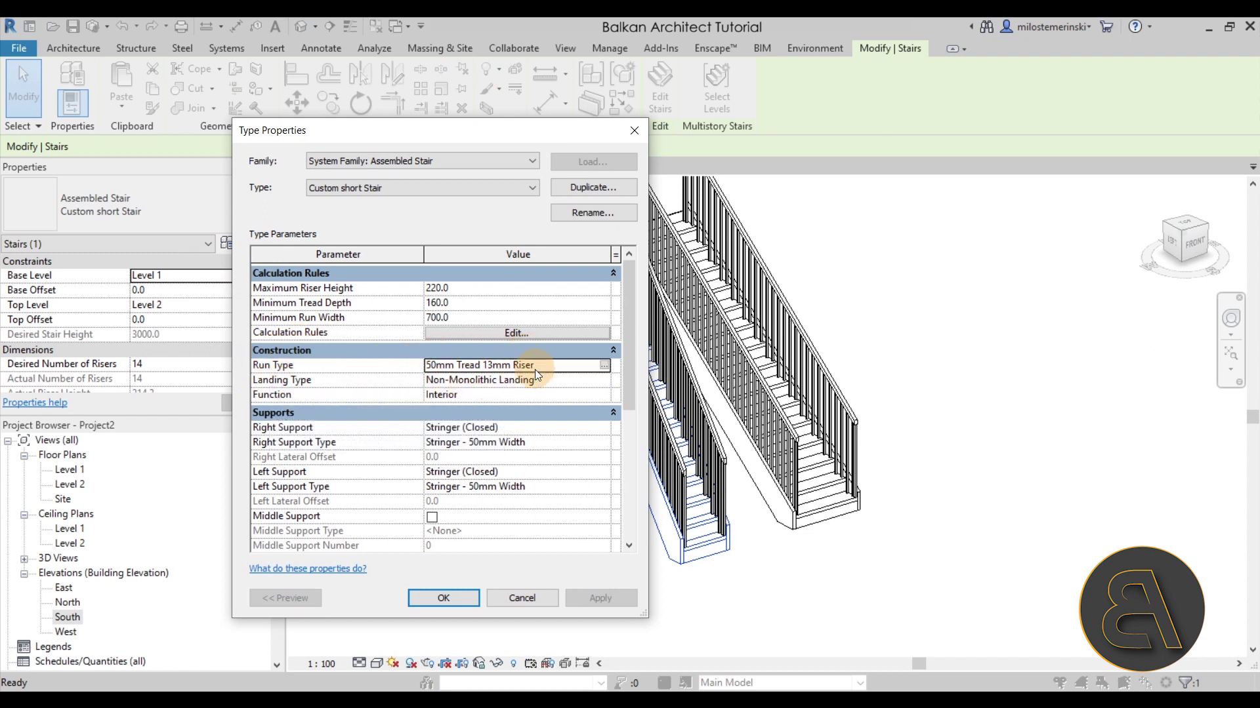
pyautogui.click(603, 370)
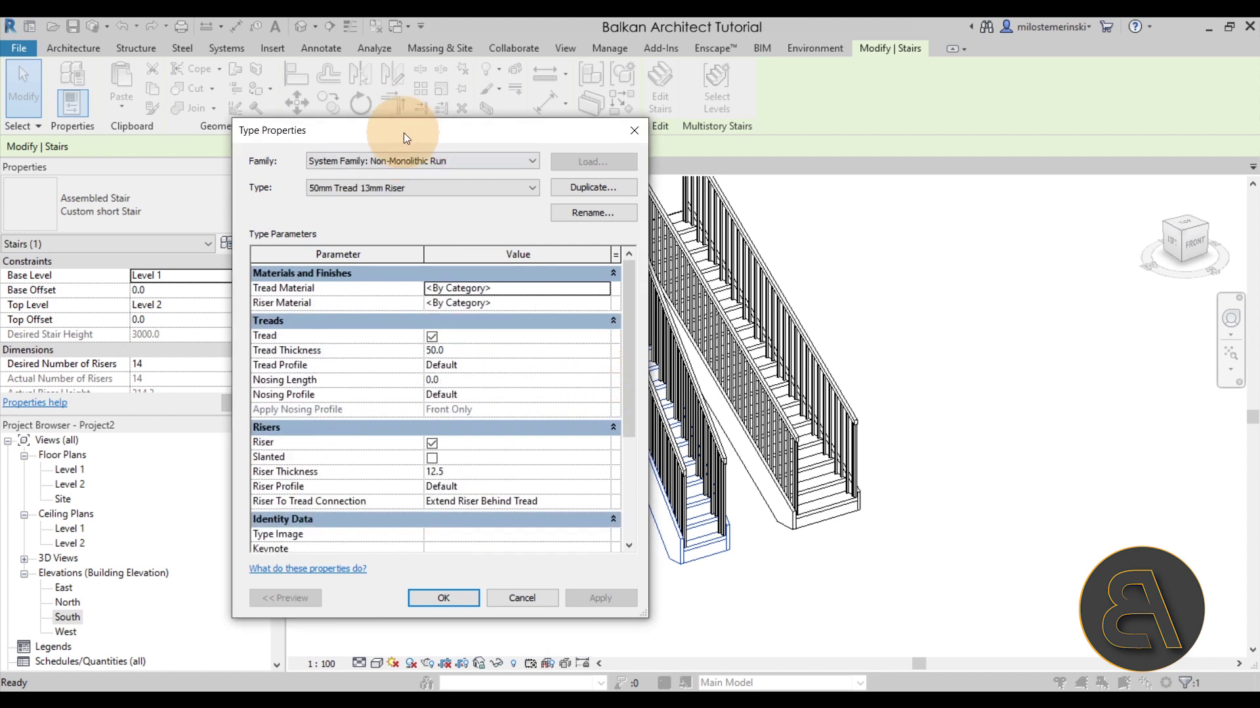
pyautogui.moveTo(405, 136); pyautogui.dragTo(438, 168)
pyautogui.click(626, 222)
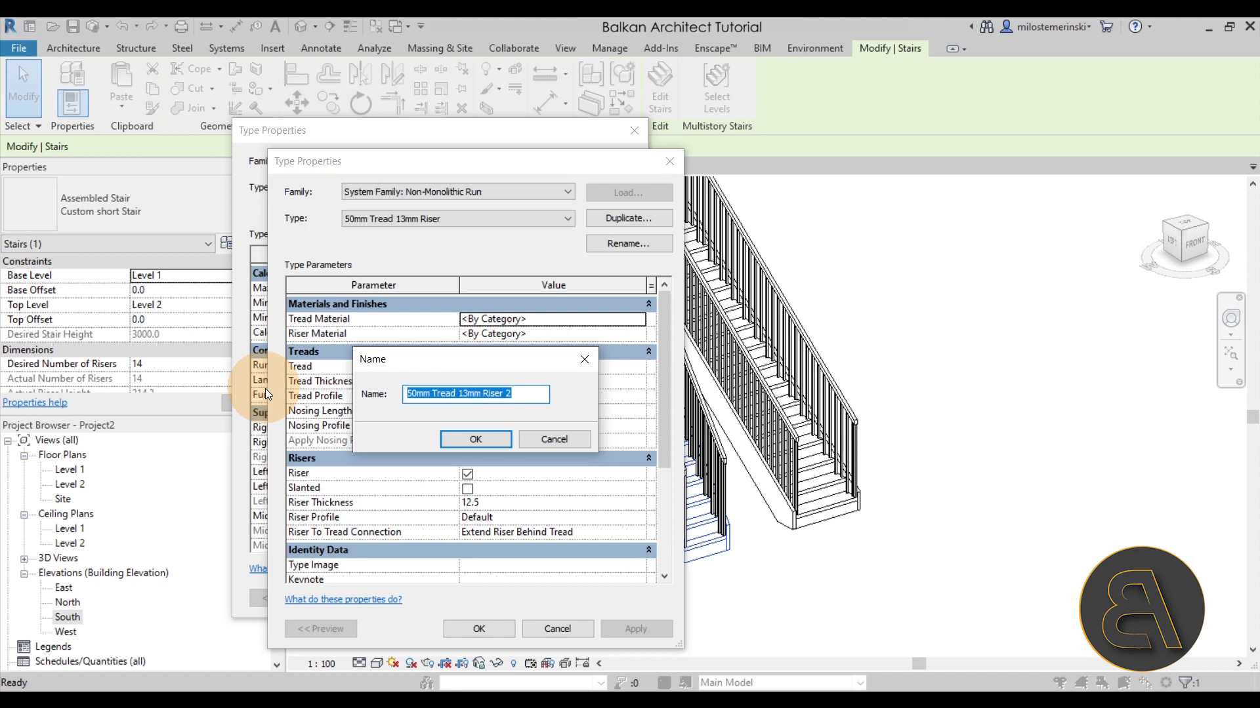
pyautogui.write('Short run')
pyautogui.click(460, 439)
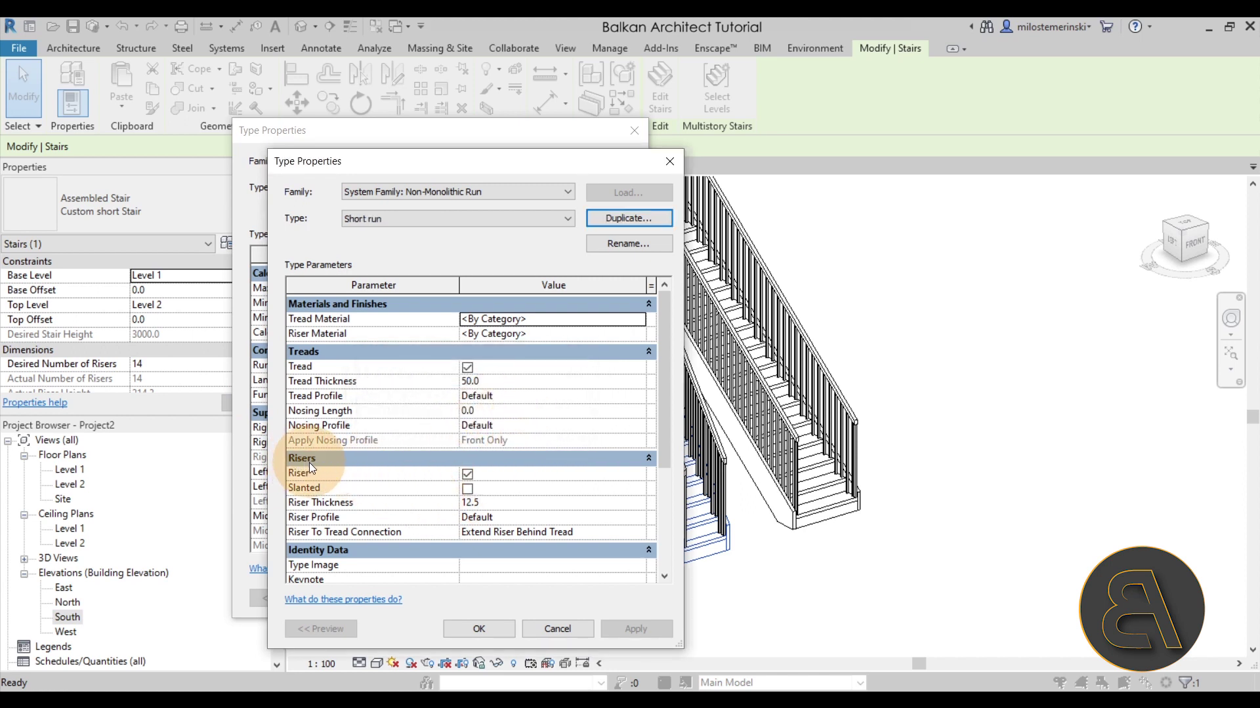
pyautogui.click(466, 474)
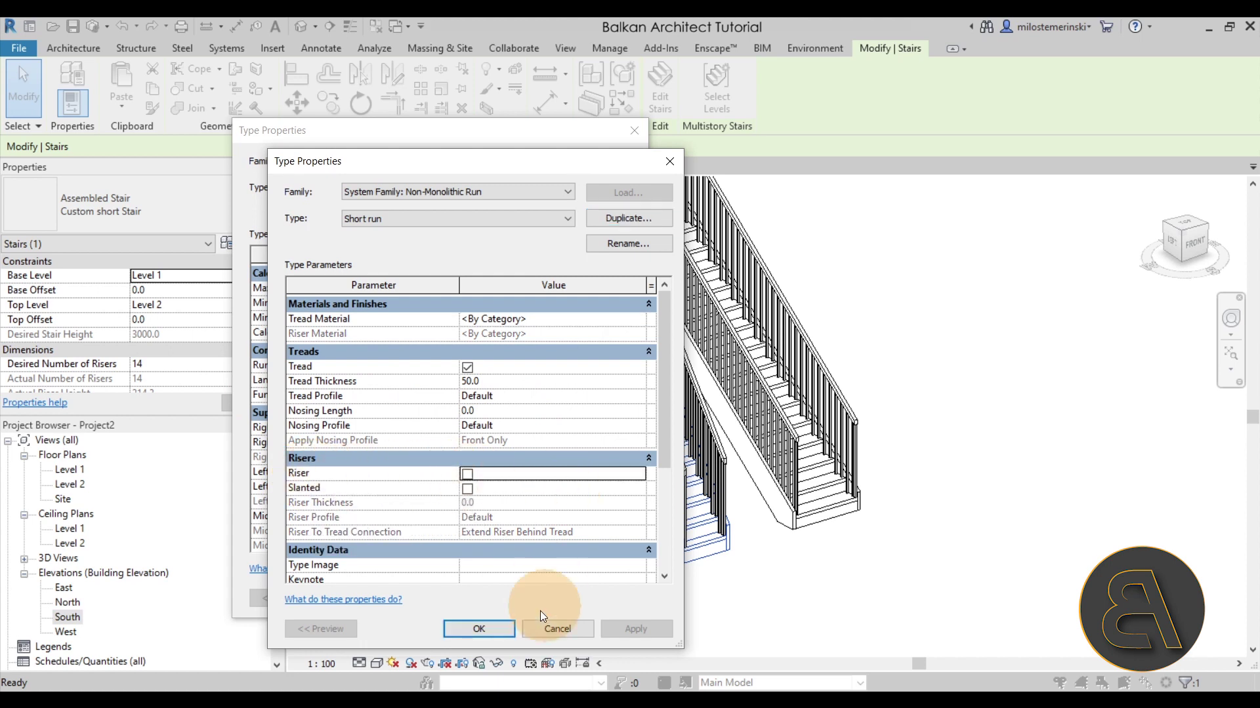
pyautogui.click(480, 627)
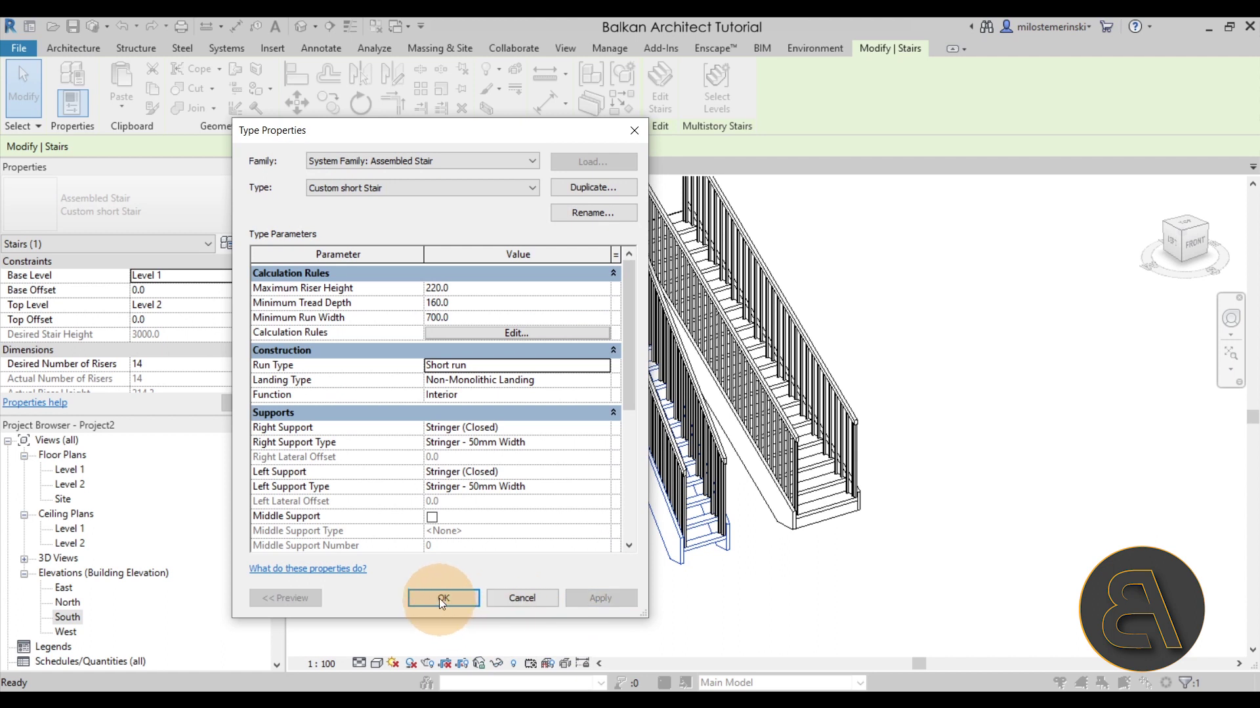
pyautogui.click(443, 598)
pyautogui.click(724, 608)
pyautogui.scroll(5, 731, 556)
pyautogui.scroll(-2, 676, 590)
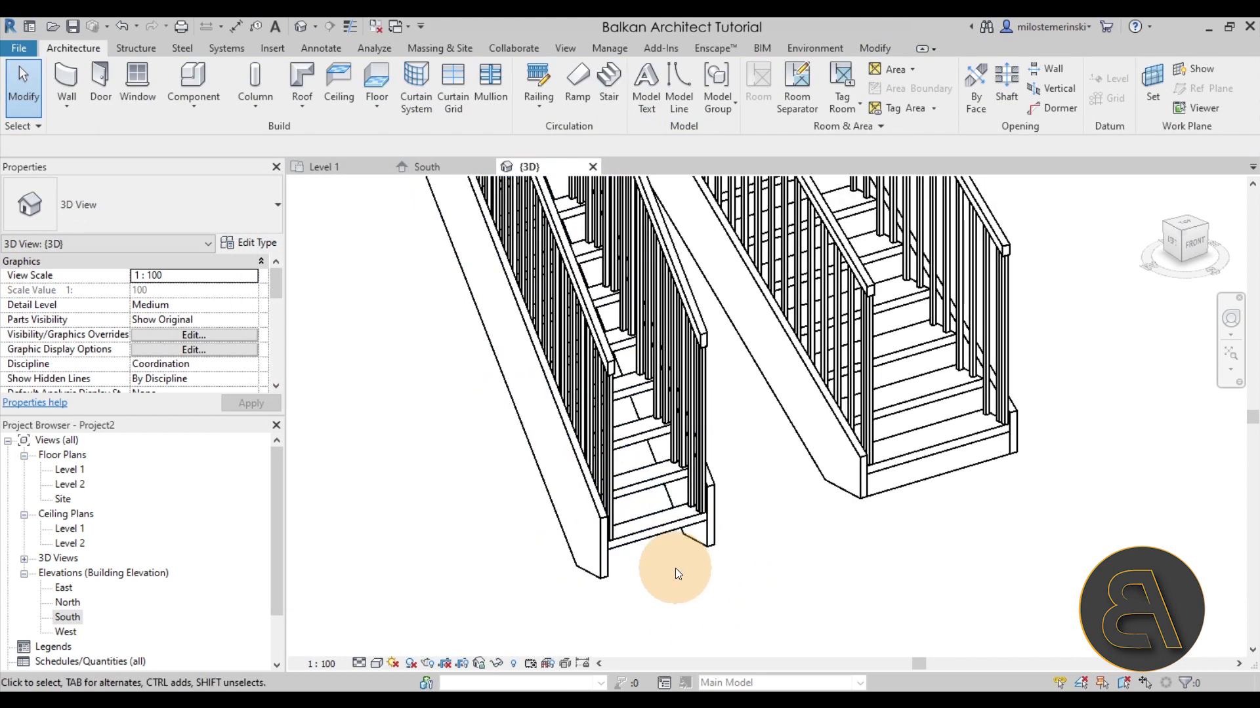
pyautogui.scroll(4, 650, 512)
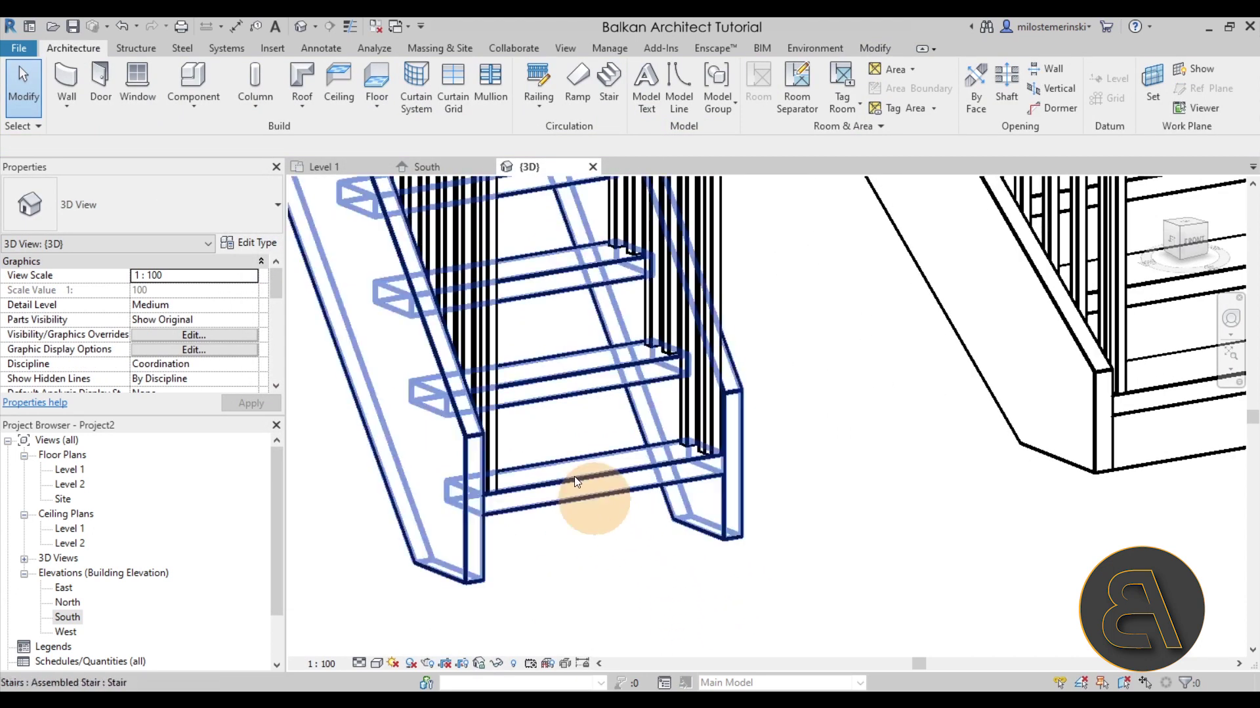
pyautogui.scroll(-4, 584, 492)
pyautogui.moveTo(544, 551); pyautogui.dragTo(532, 529, button='middle')
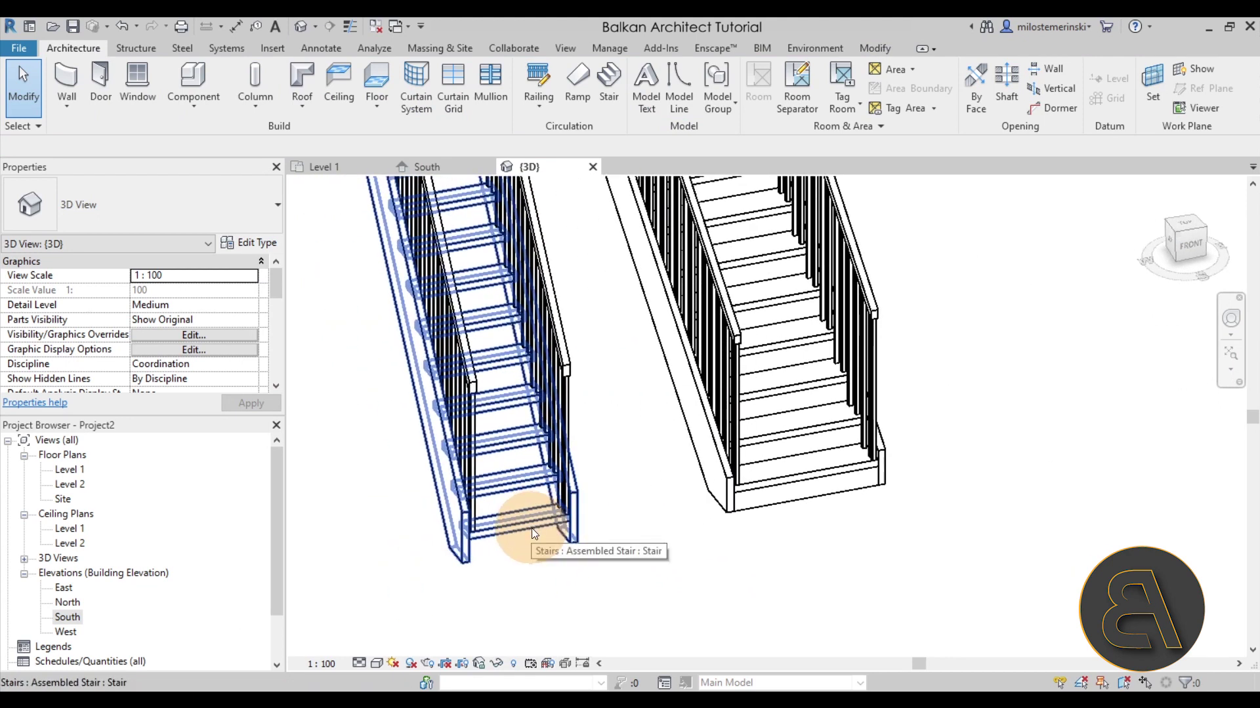
pyautogui.keyDown('shift'); pyautogui.moveTo(509, 539); pyautogui.dragTo(626, 569, button='middle'); pyautogui.keyUp('shift')
pyautogui.scroll(2, 647, 550)
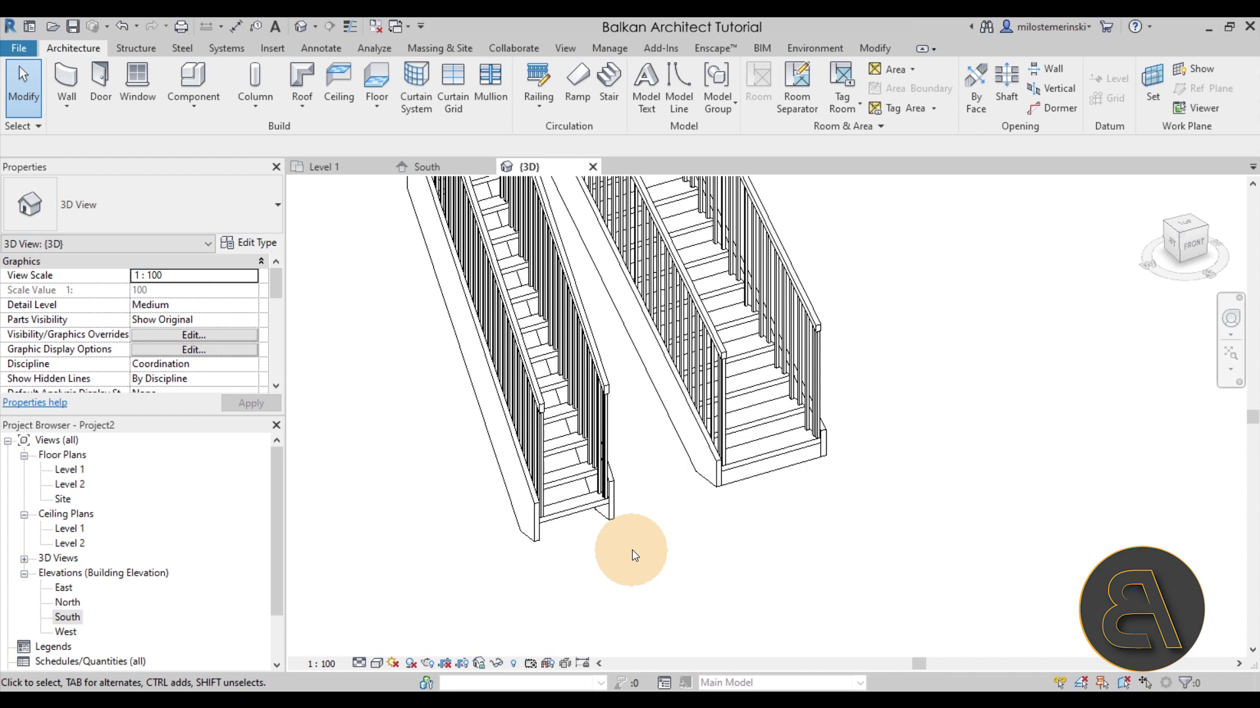
# - Start a new family using the Metric Generic Model face based.rft template
pyautogui.click(21, 47)
pyautogui.moveTo(54, 105)
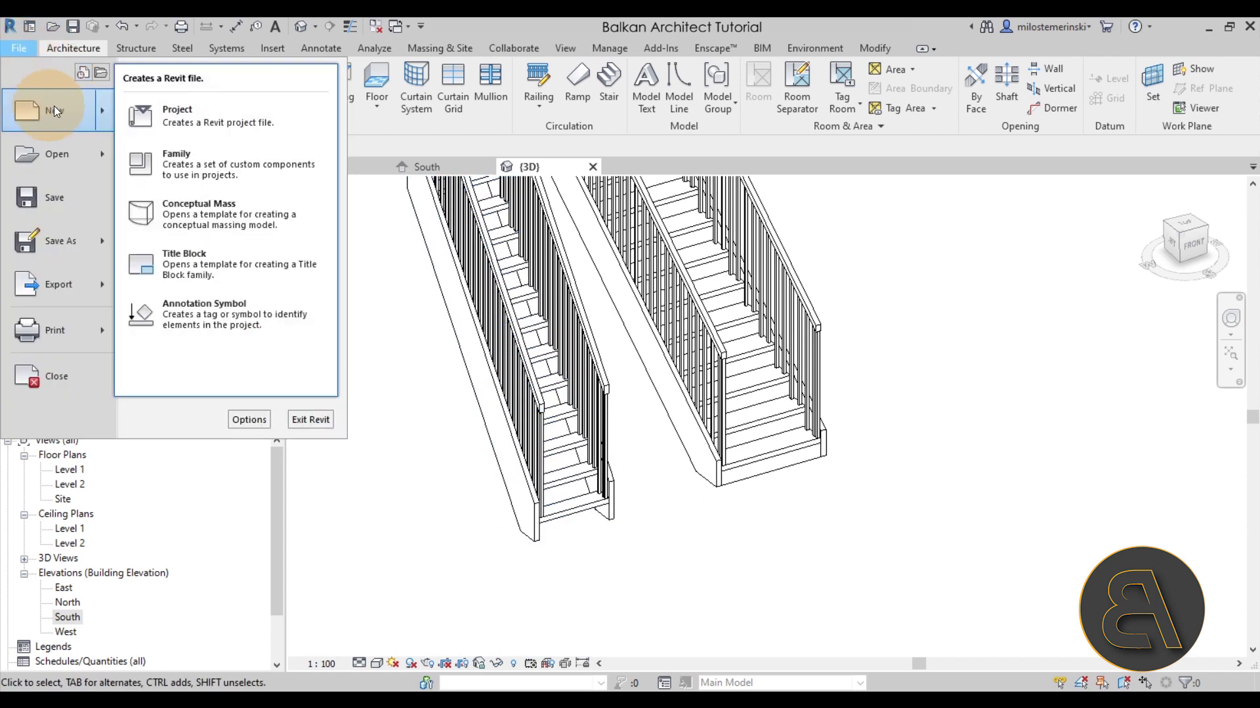
pyautogui.click(189, 160)
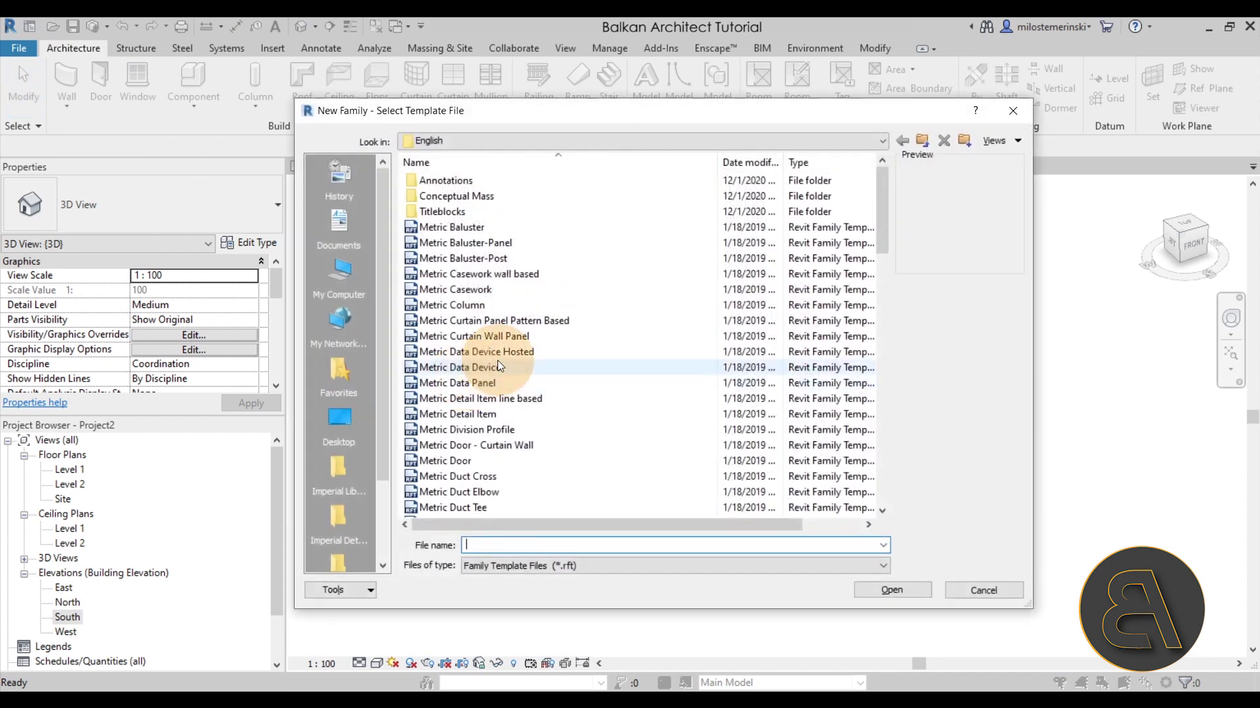
pyautogui.moveTo(889, 213); pyautogui.dragTo(883, 306)
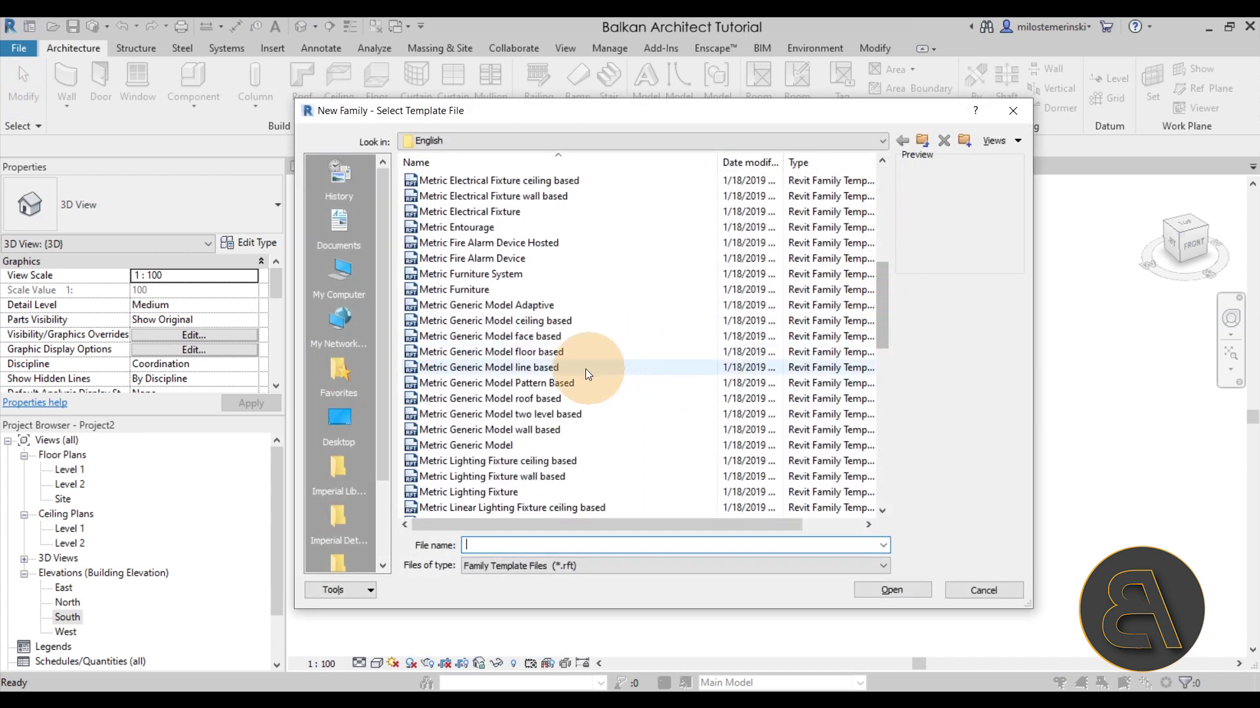
pyautogui.click(545, 336)
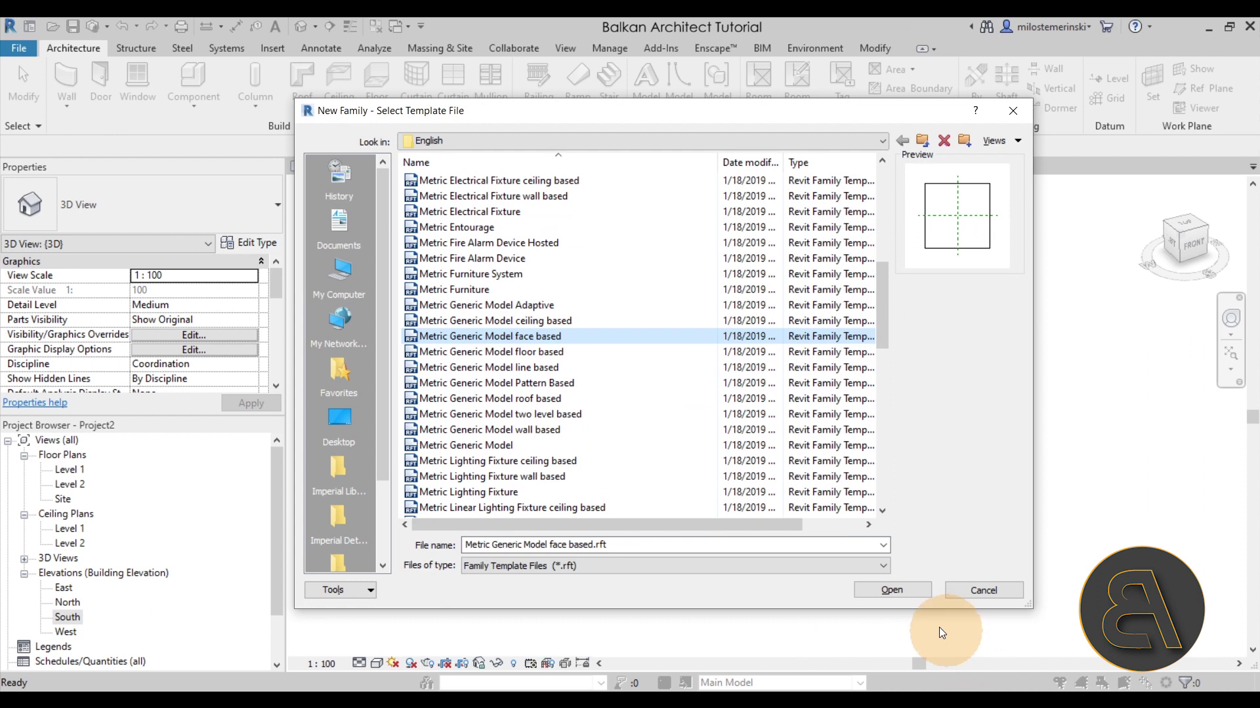
pyautogui.click(893, 594)
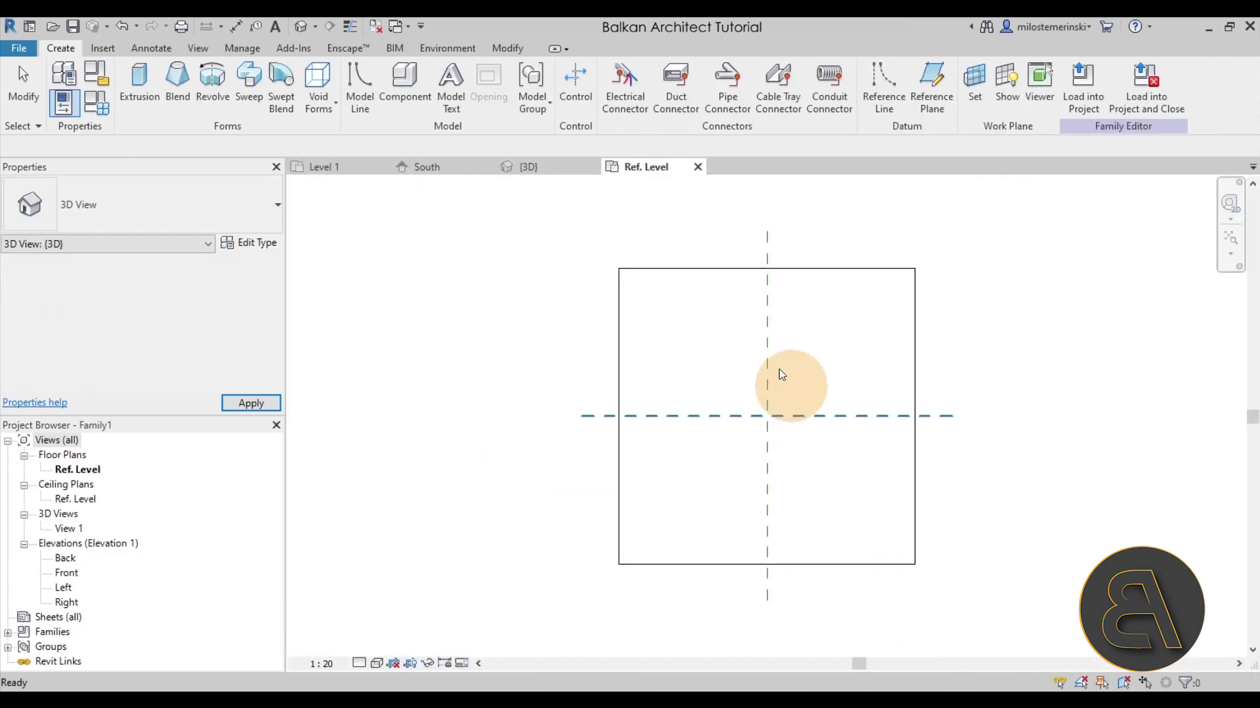
# - Open the family's Front elevation and zoom in on the host face and Ref. Level
pyautogui.moveTo(804, 440); pyautogui.dragTo(599, 458, button='middle')
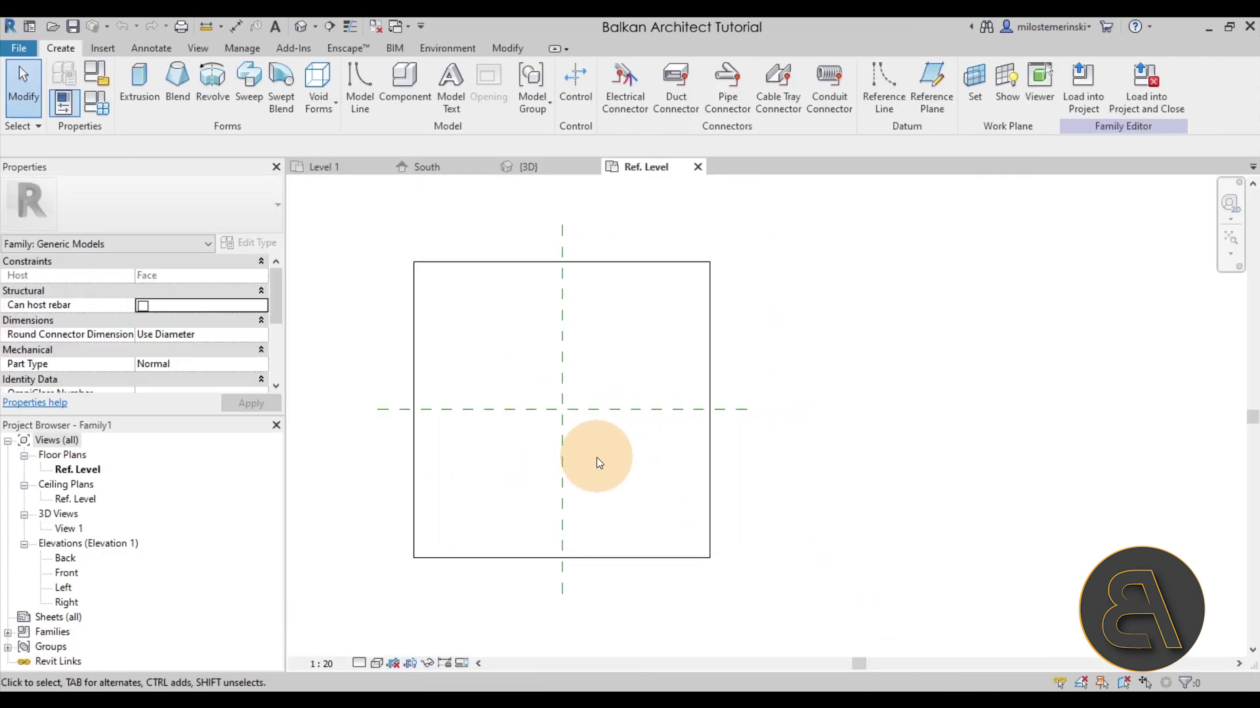
pyautogui.doubleClick(65, 573)
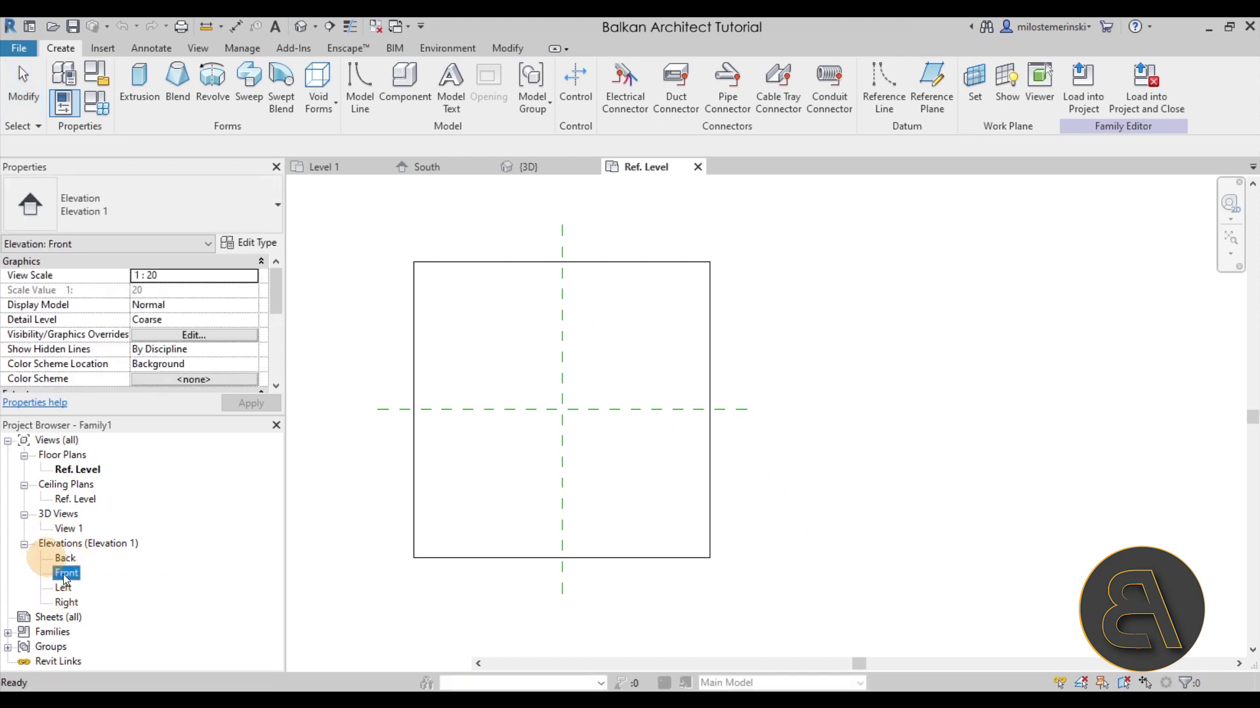
pyautogui.moveTo(801, 546); pyautogui.dragTo(611, 507, button='middle')
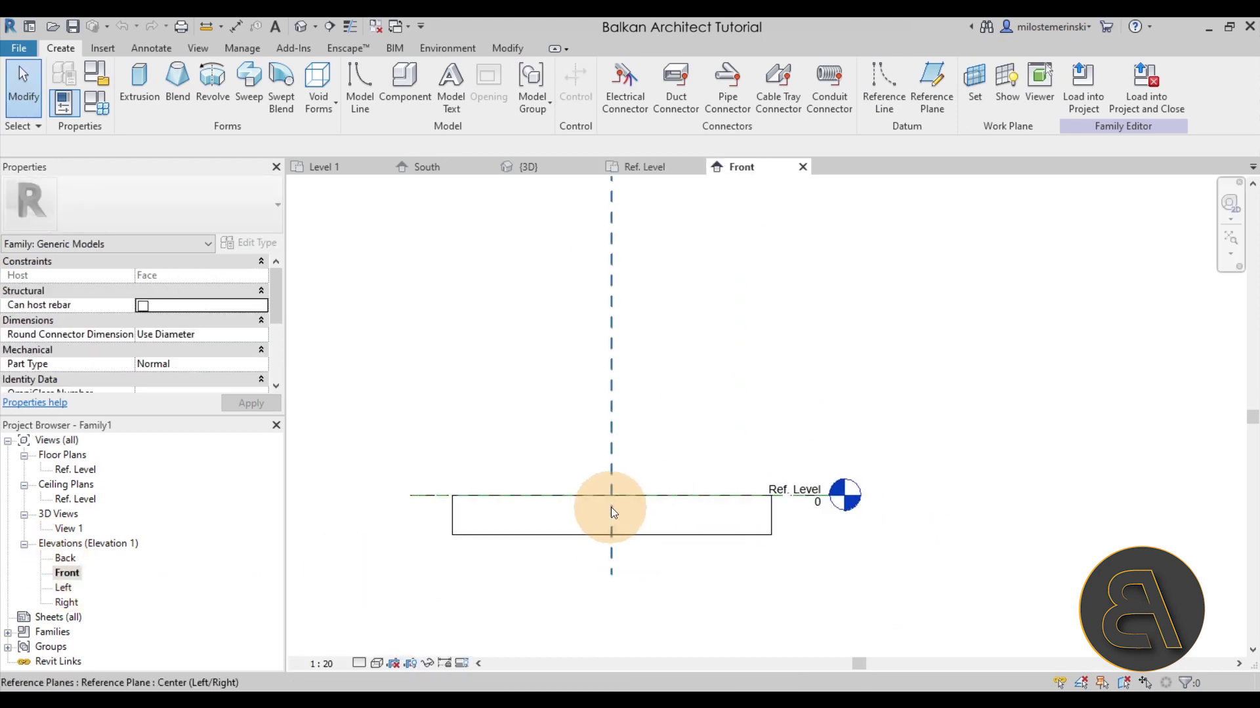
pyautogui.scroll(3, 619, 495)
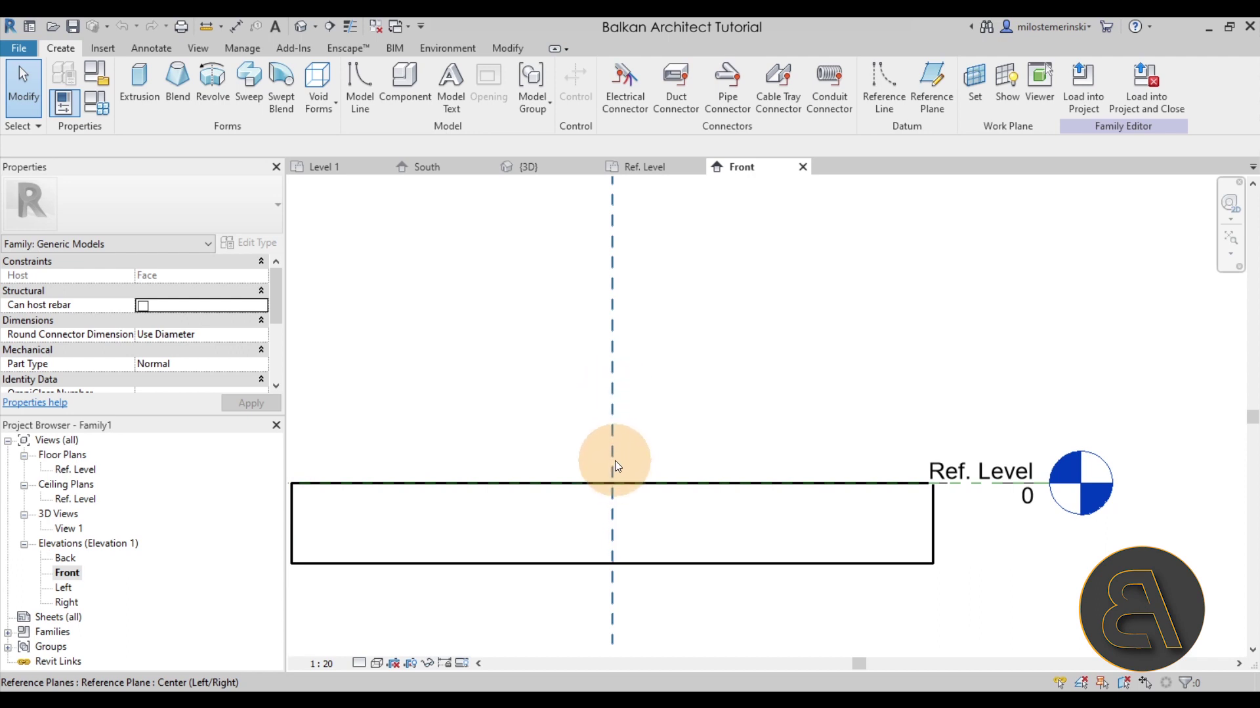
# - Start a solid extrusion and draw the profile's bottom line, 100-high left edge and top edge
pyautogui.click(140, 97)
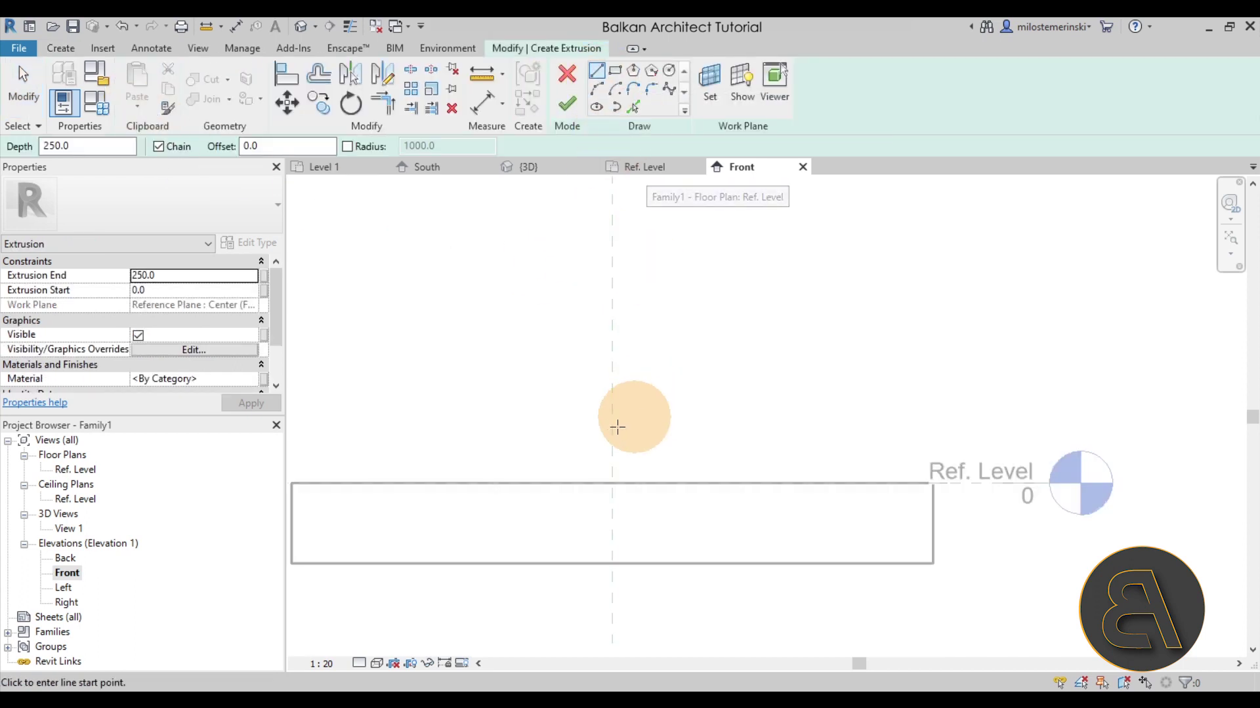
pyautogui.click(612, 484)
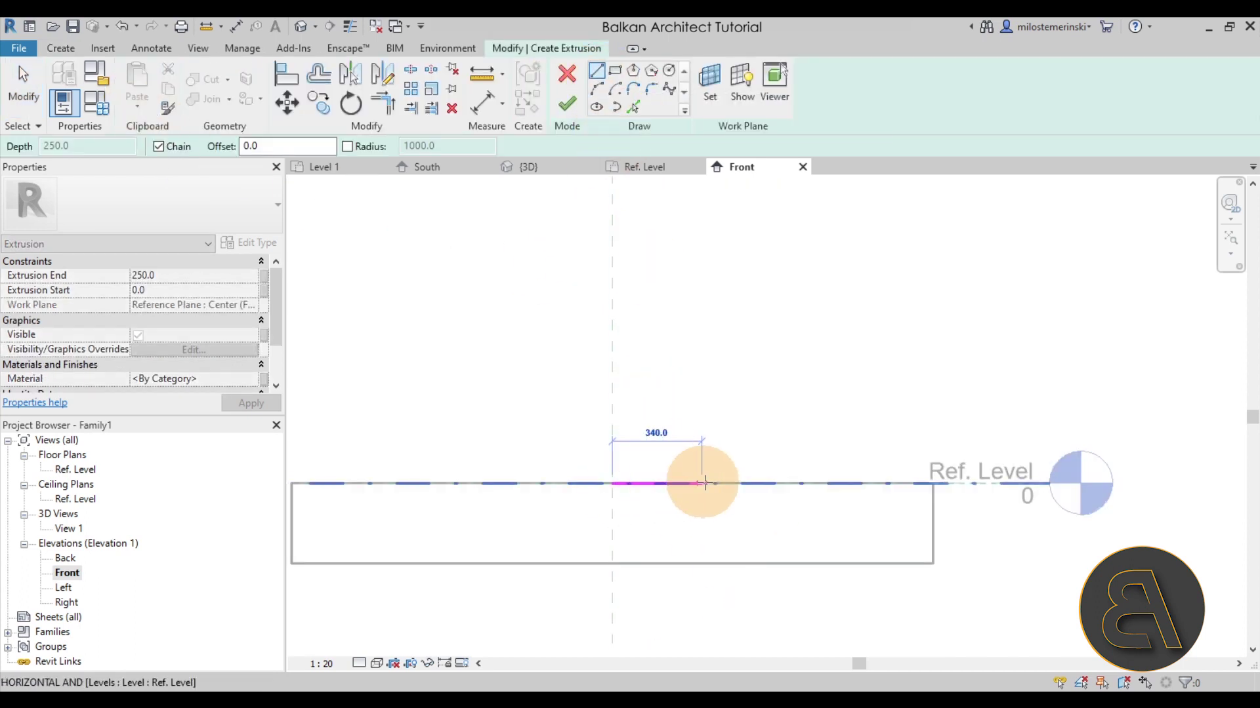
pyautogui.click(741, 484)
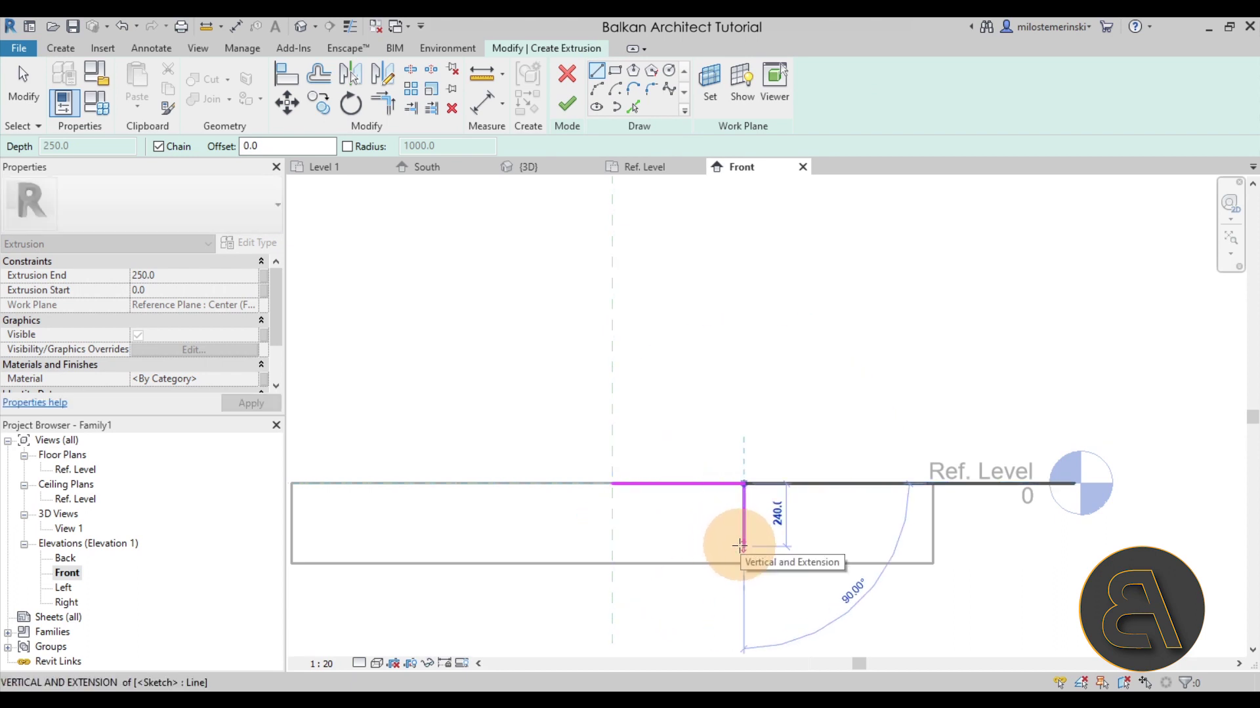
pyautogui.press('Escape')
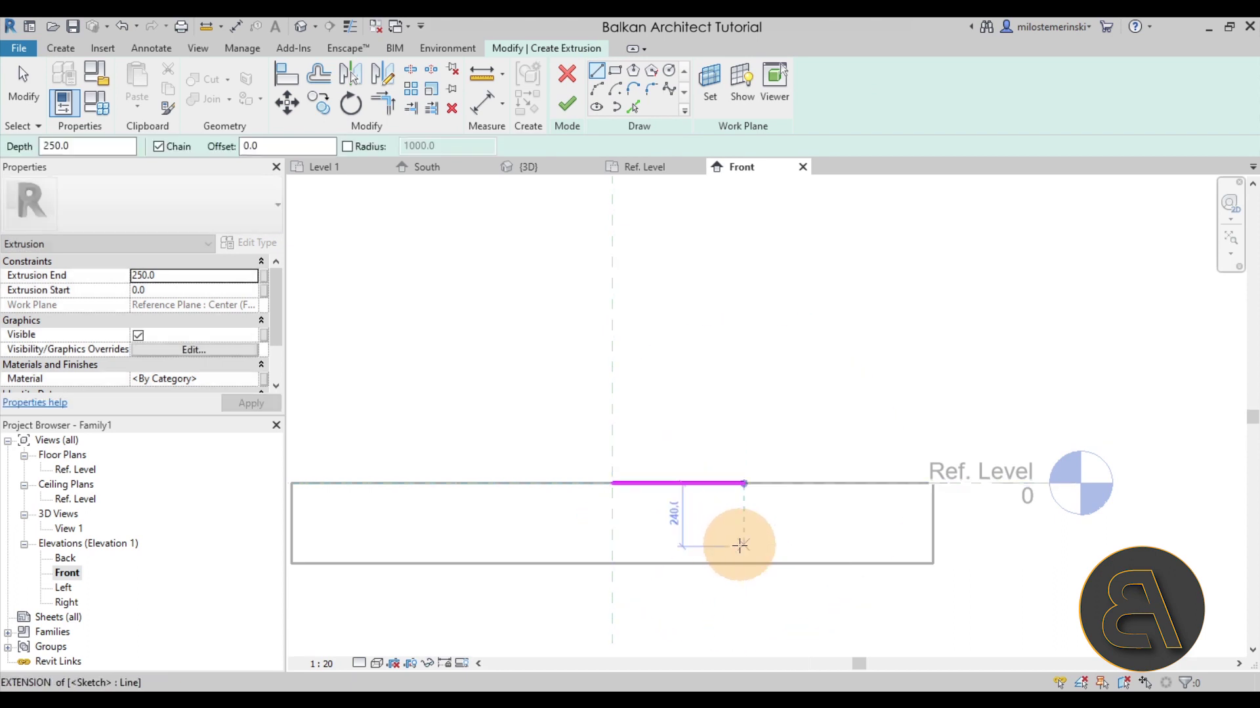
pyautogui.click(612, 484)
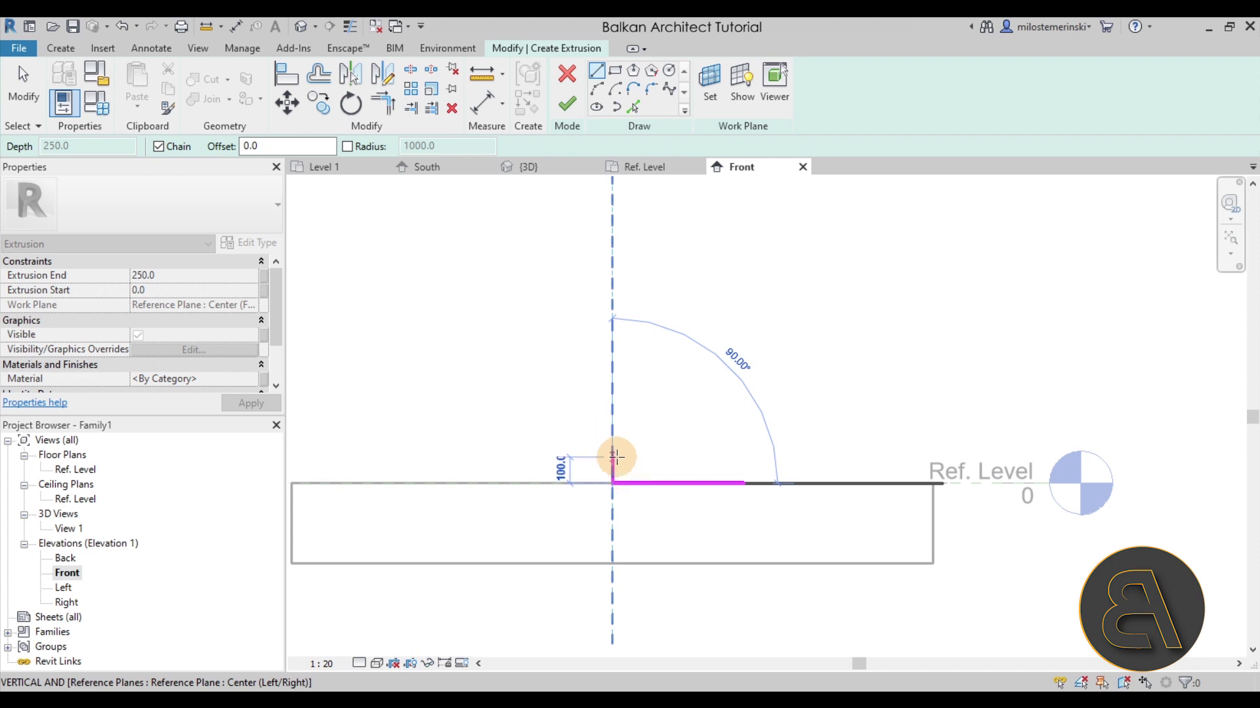
pyautogui.click(614, 455)
pyautogui.scroll(3, 629, 454)
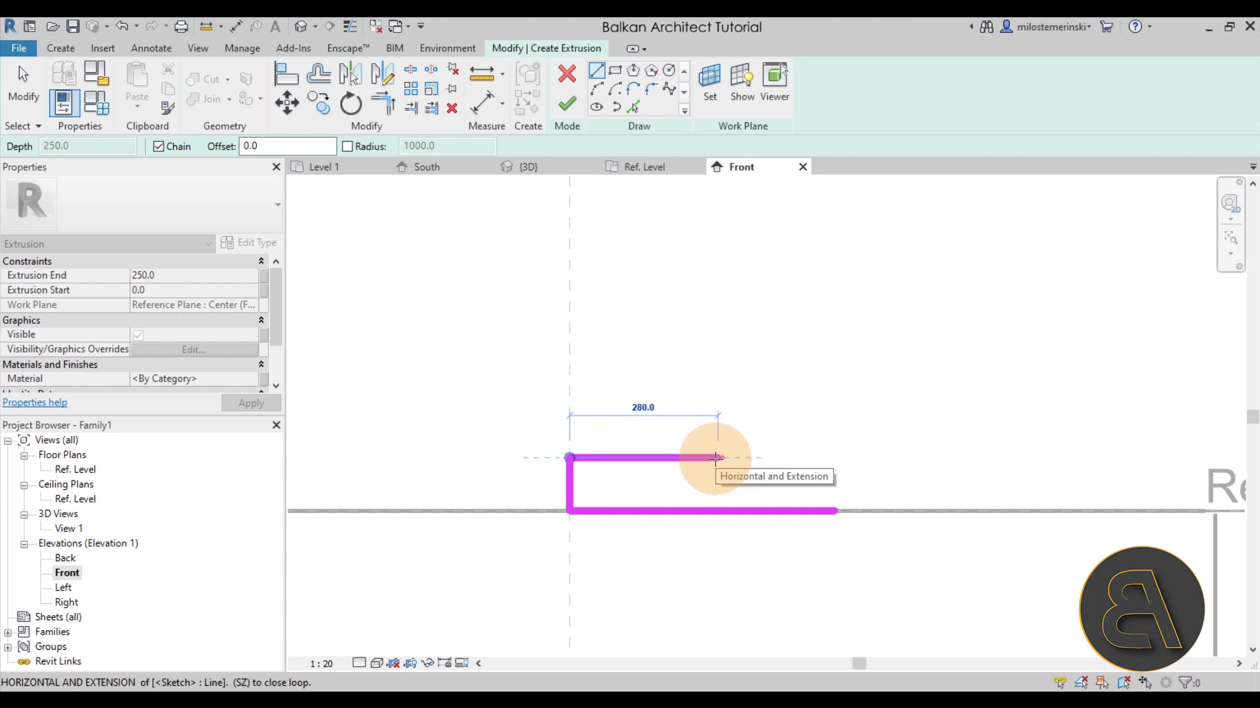
pyautogui.click(707, 458)
pyautogui.scroll(4, 625, 456)
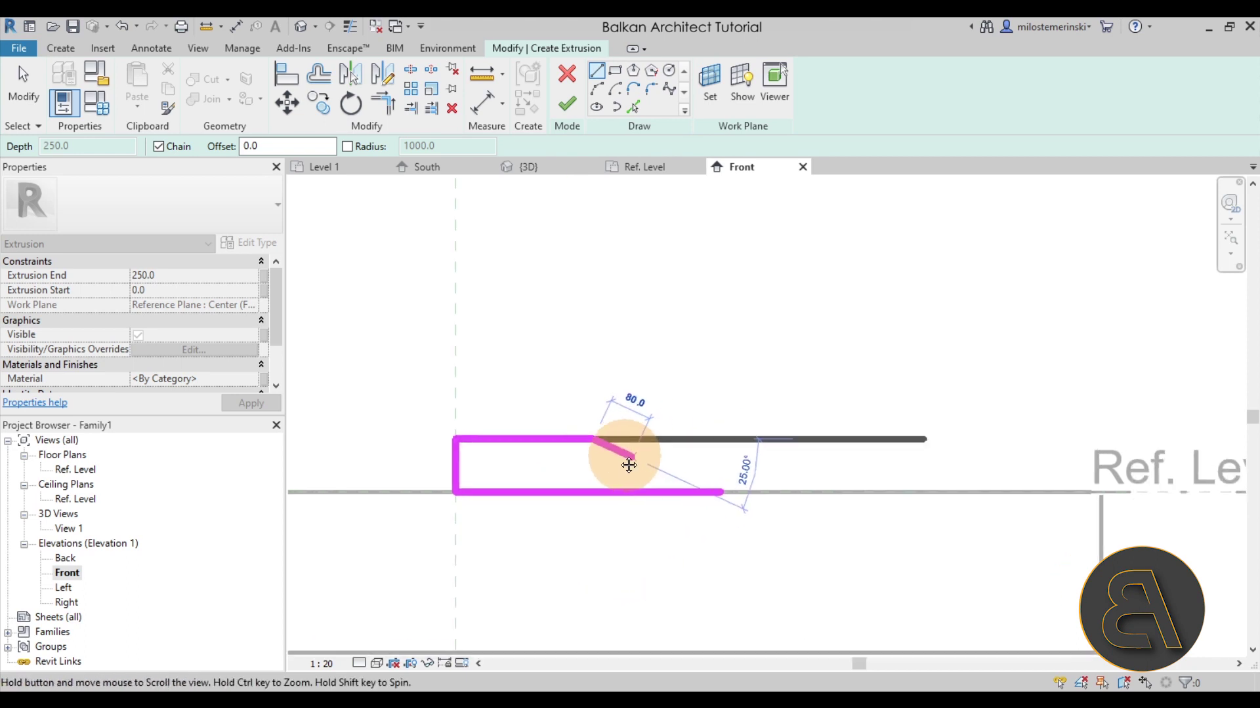
# - Draw a spline from the top edge's end curving down in an S-shape to the bottom line's right end
pyautogui.click(669, 89)
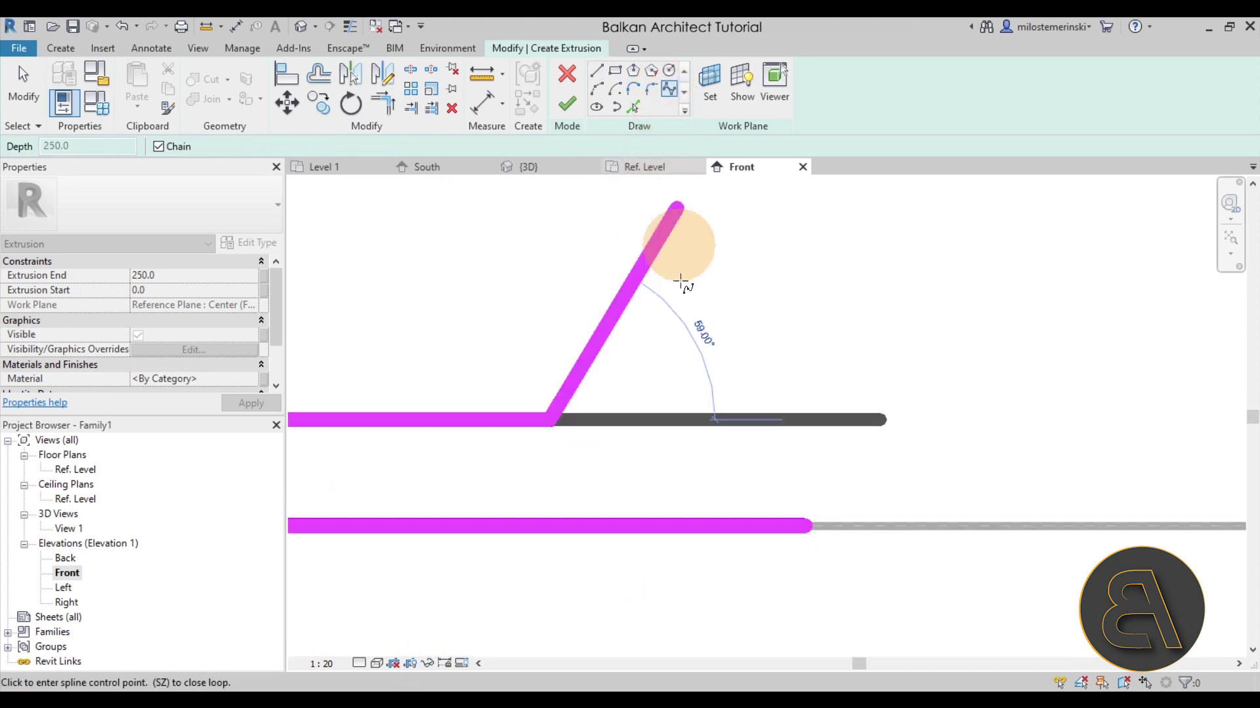
pyautogui.click(554, 420)
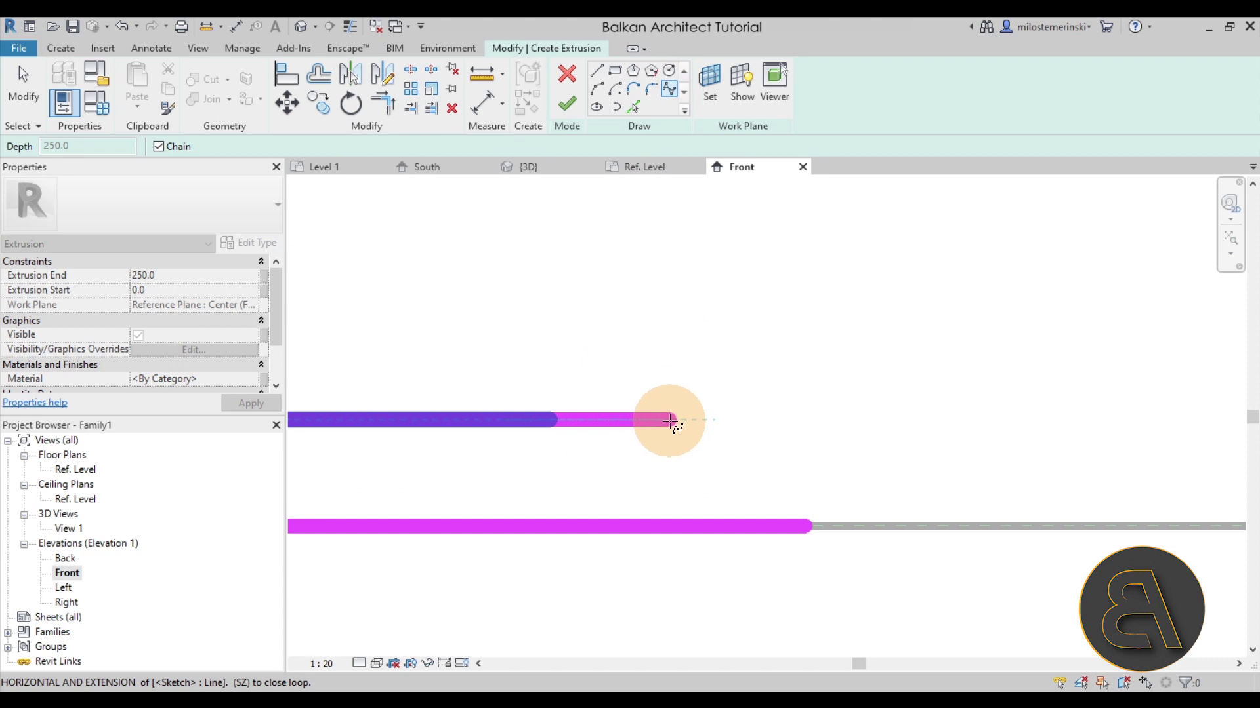
pyautogui.click(669, 420)
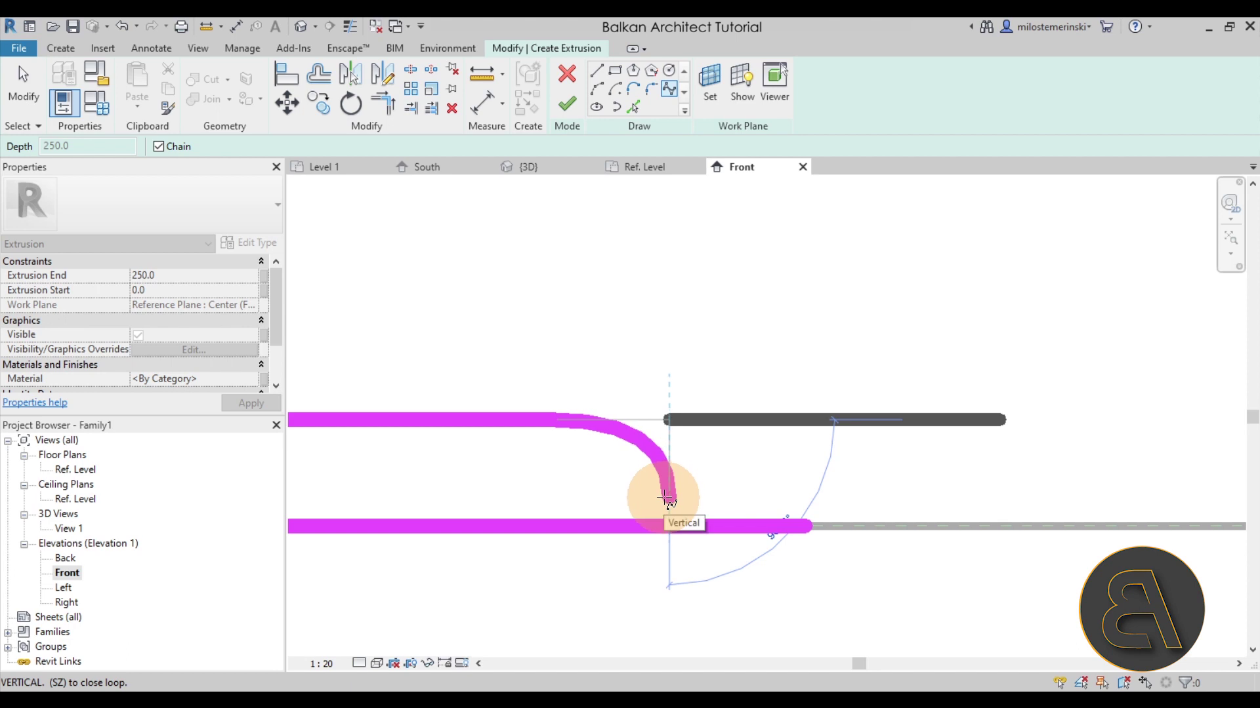
pyautogui.click(678, 501)
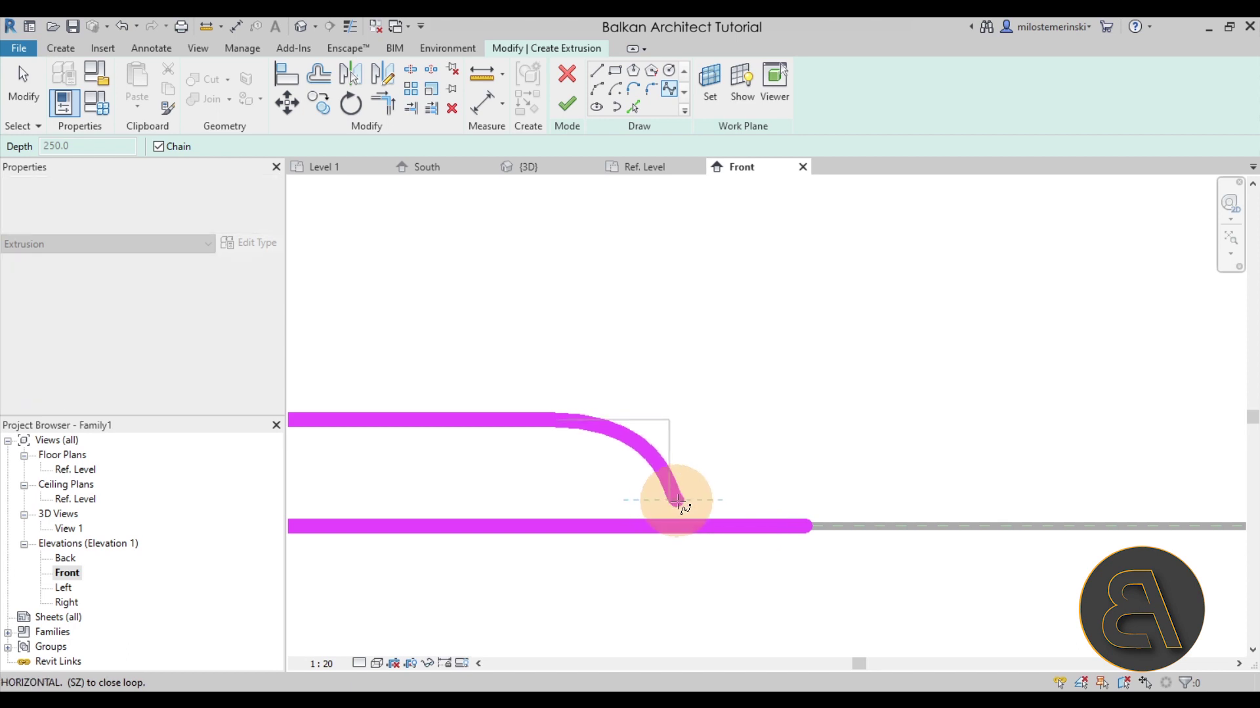
pyautogui.click(807, 523)
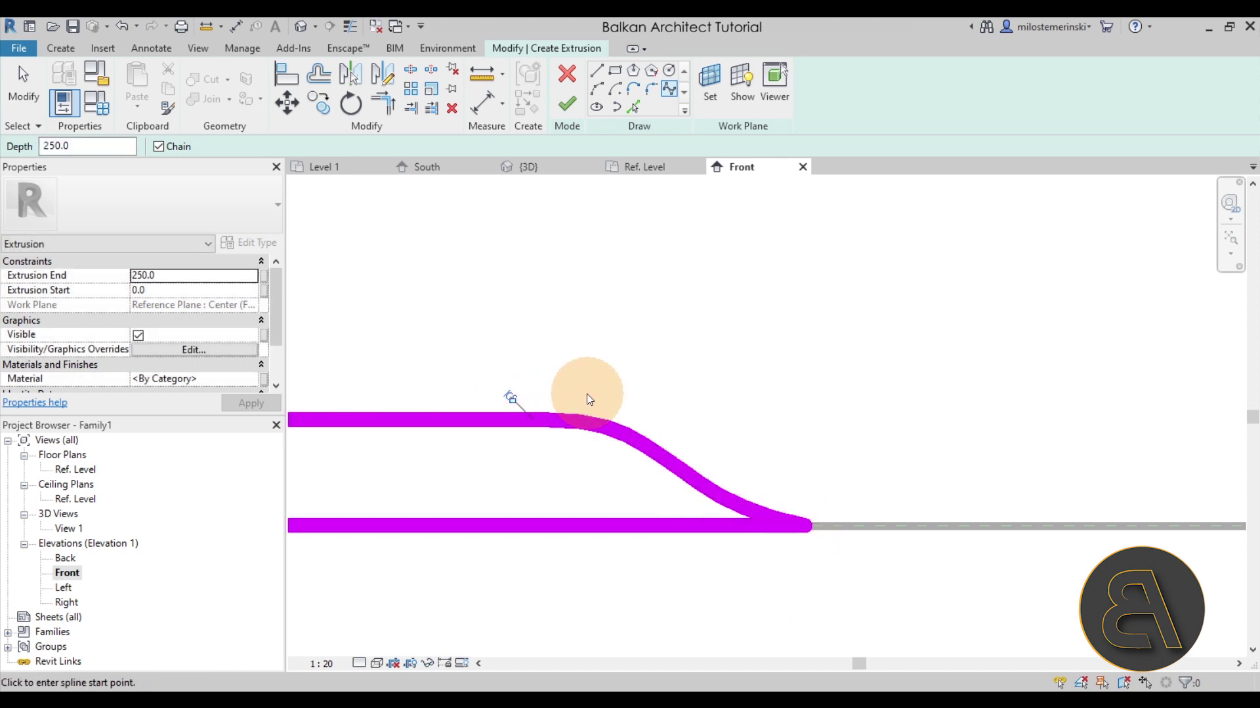
pyautogui.press('Escape')
pyautogui.scroll(-3, 775, 433)
pyautogui.click(722, 454)
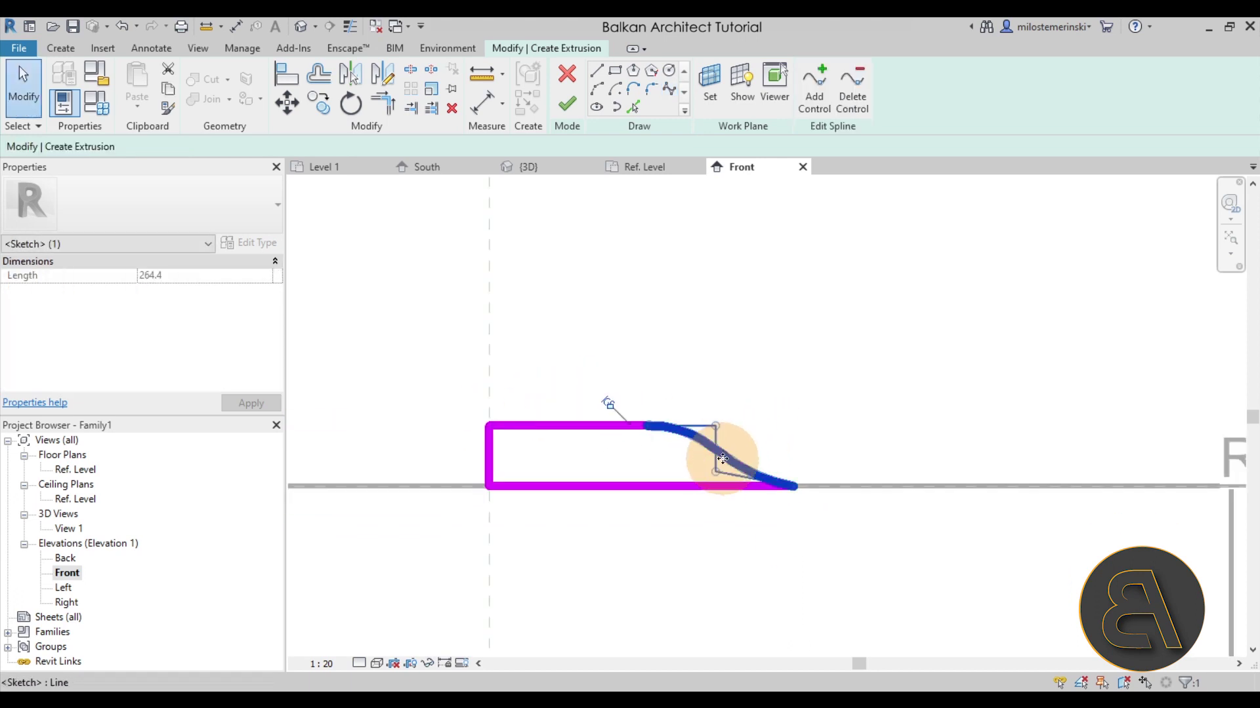
pyautogui.scroll(3, 722, 458)
pyautogui.press('Return')
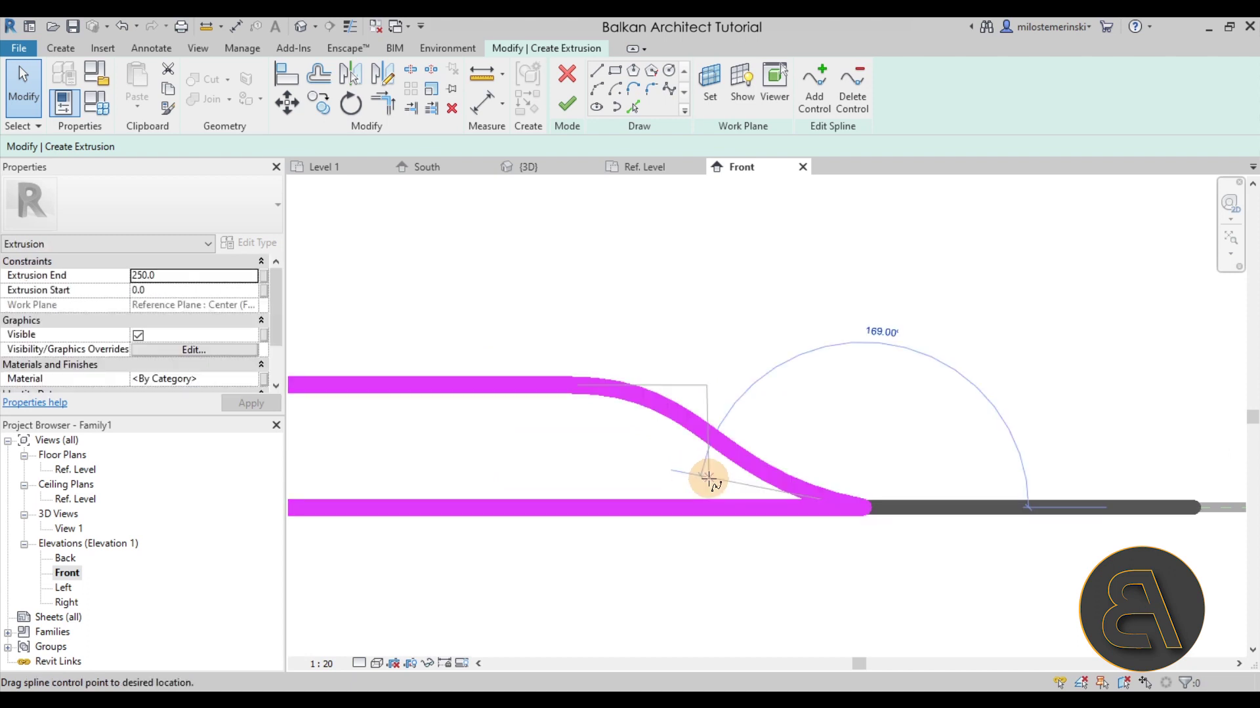
pyautogui.press('Escape')
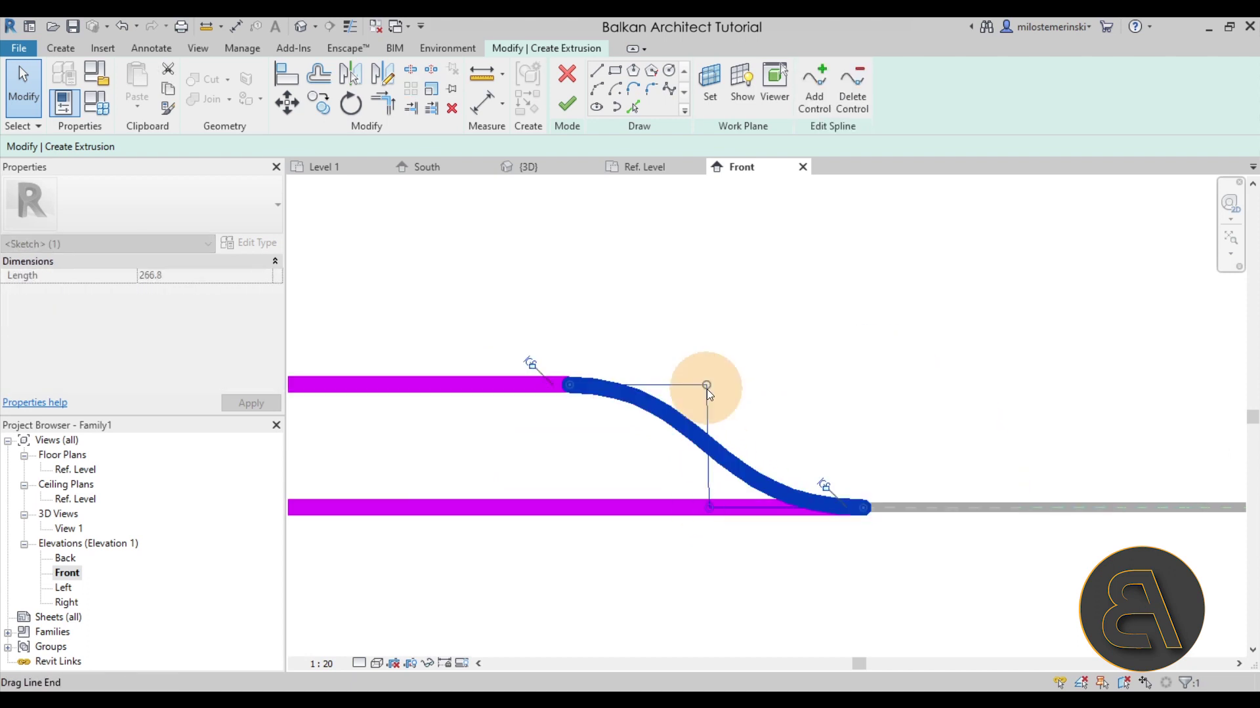
pyautogui.press('Return')
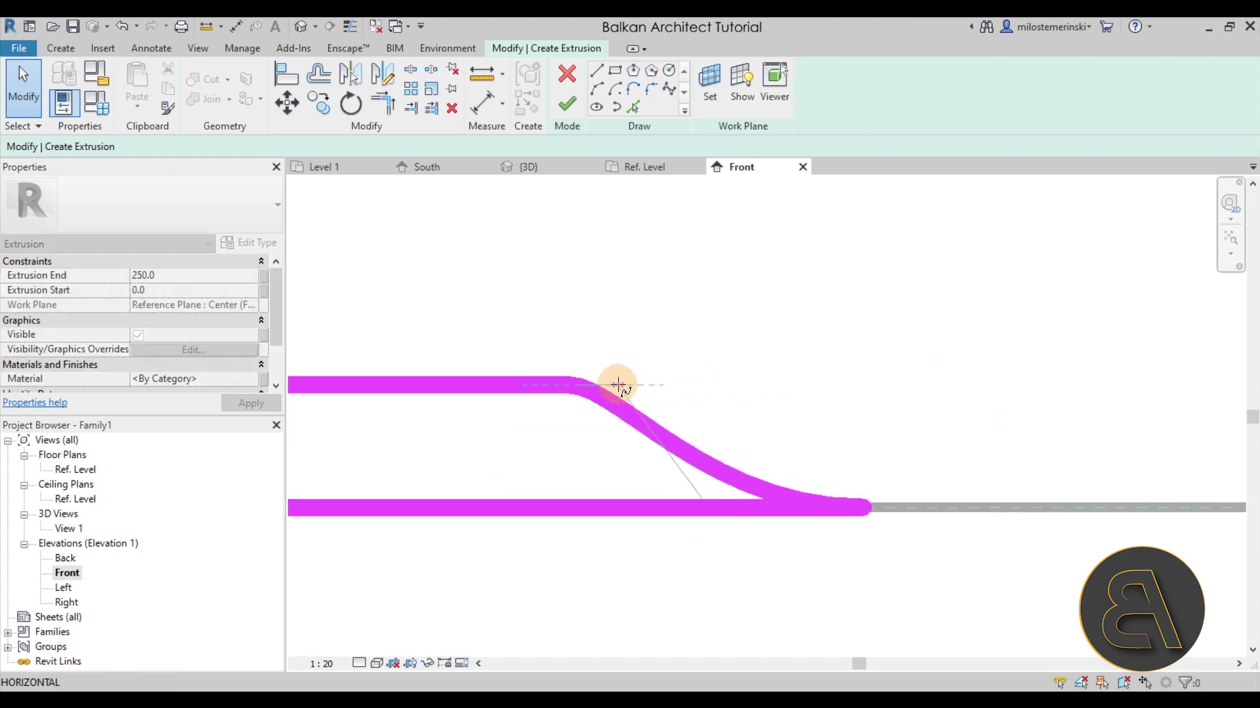
pyautogui.press('Escape')
pyautogui.press('Escape')
pyautogui.scroll(-2, 812, 395)
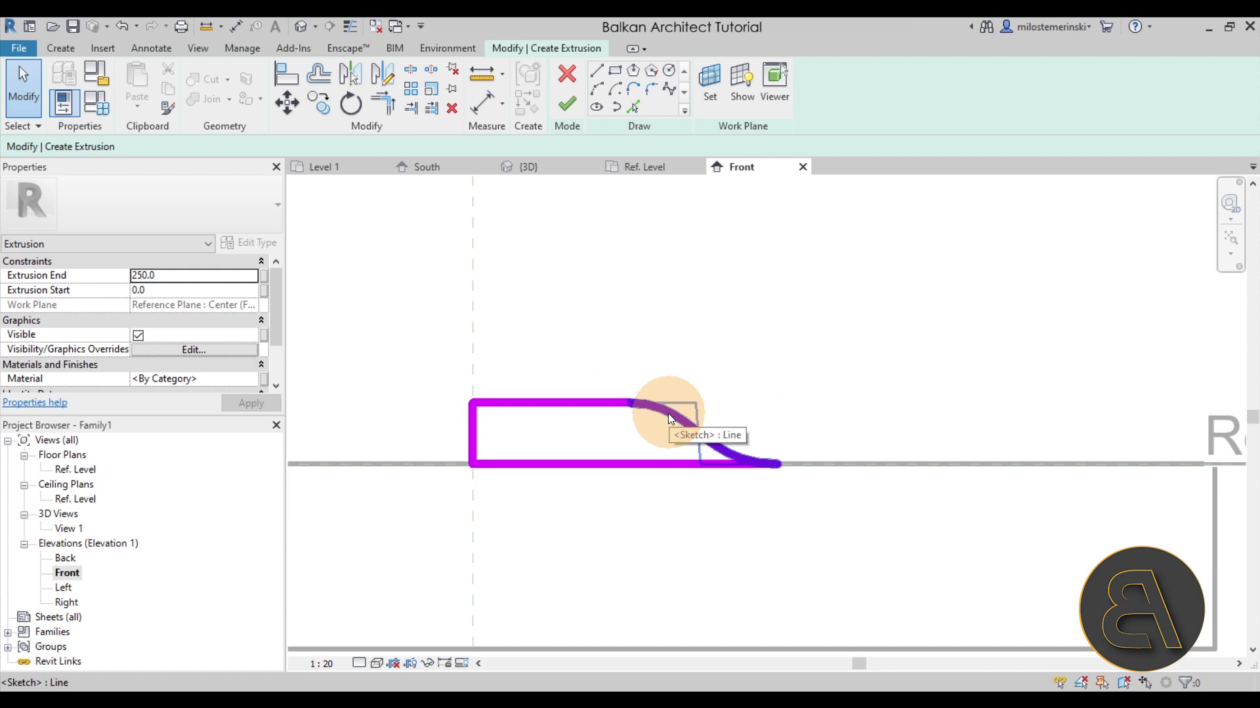
# - Finish the extrusion and set its Extrusion End to 50 in the Ref. Level view
pyautogui.click(568, 108)
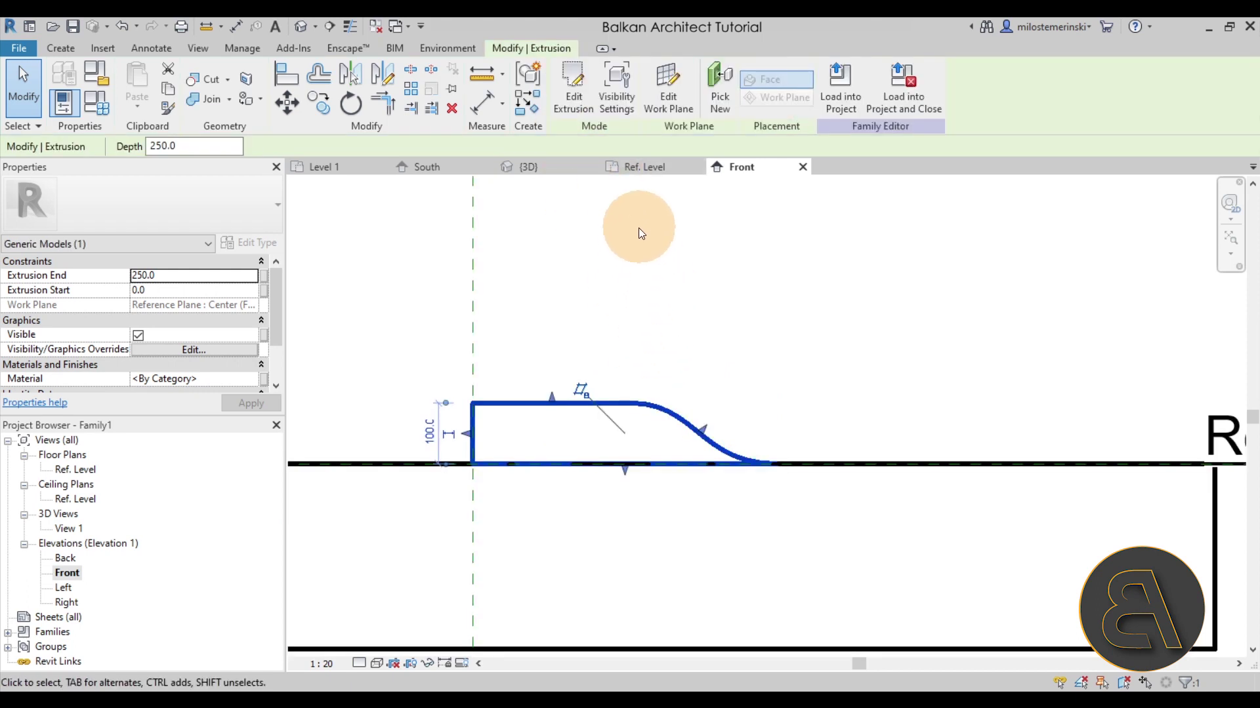
pyautogui.click(648, 169)
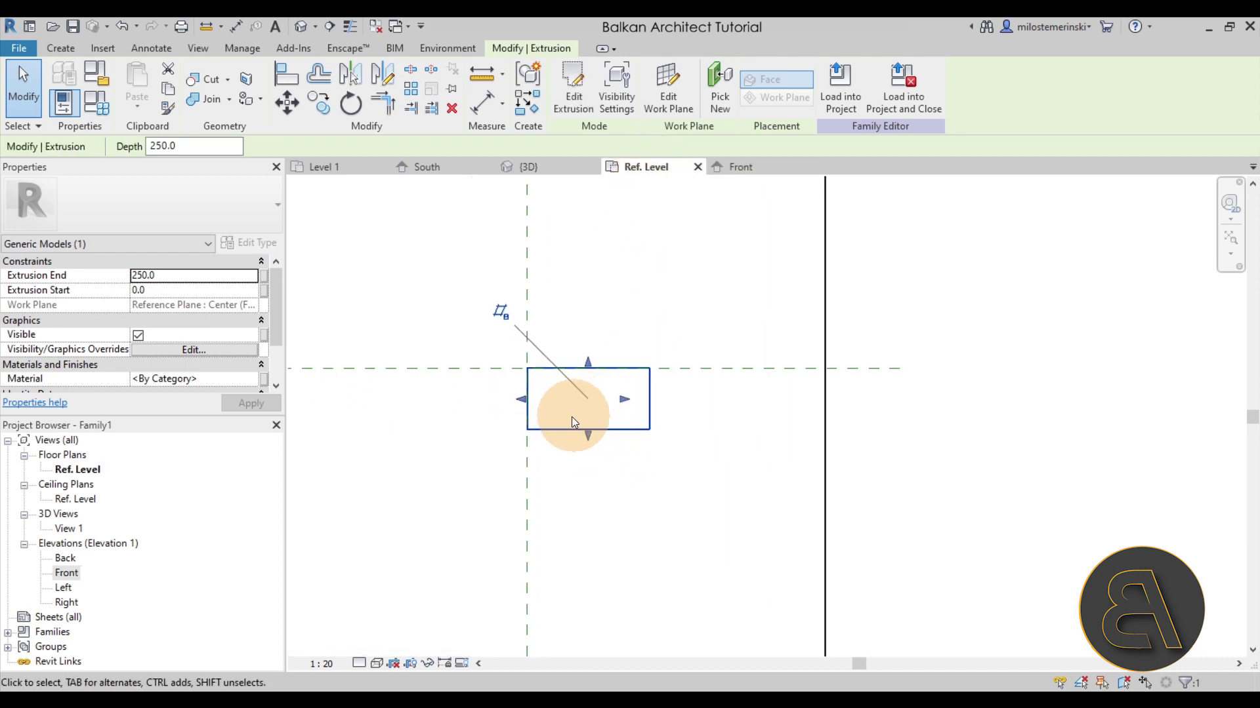
pyautogui.click(203, 279)
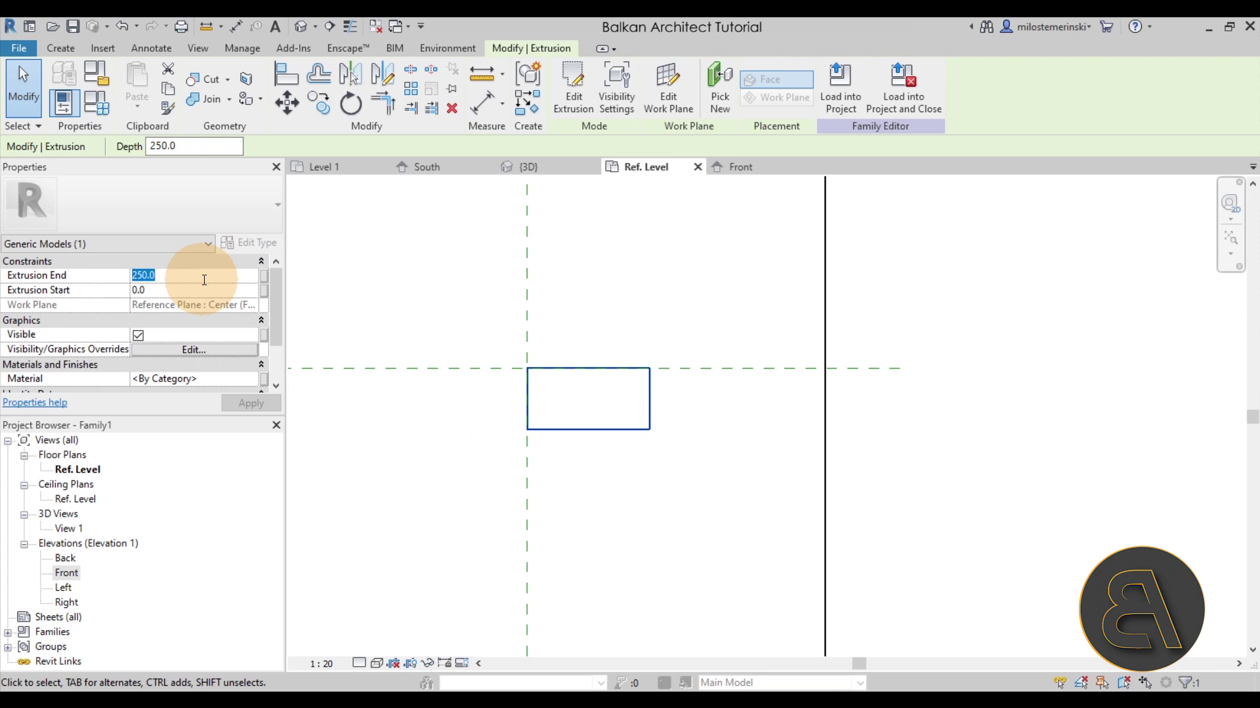
pyautogui.write('50')
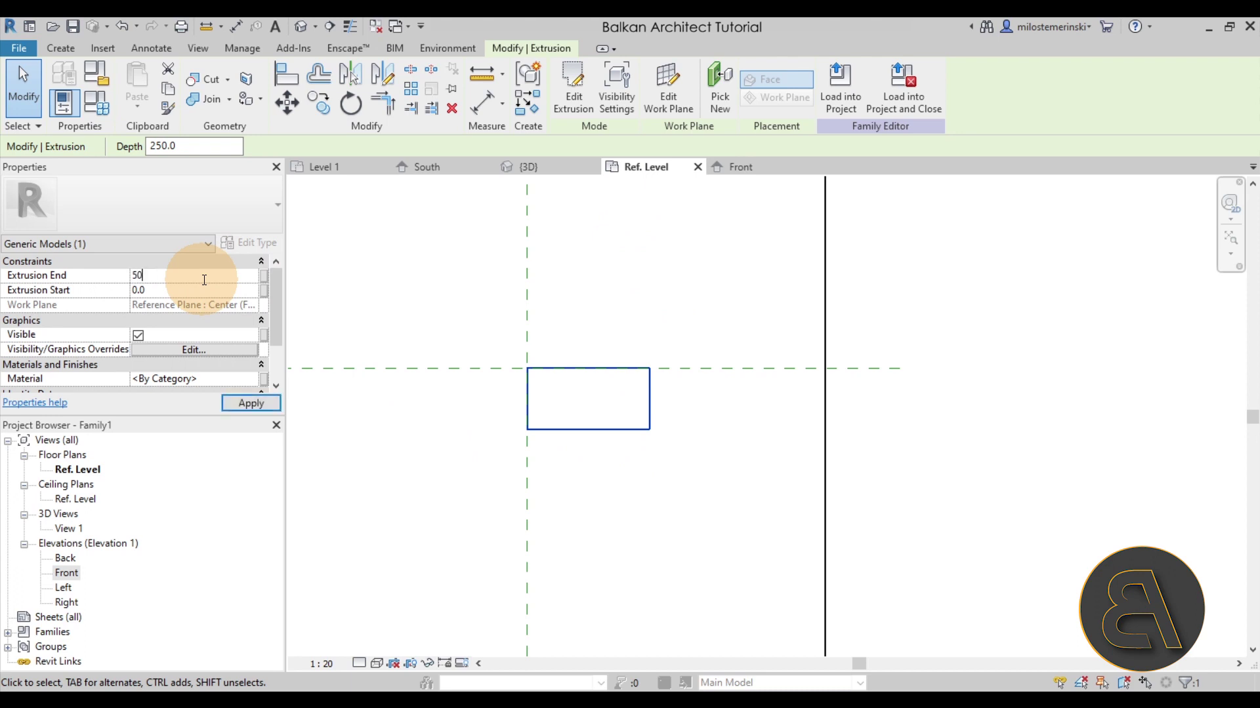
pyautogui.click(608, 423)
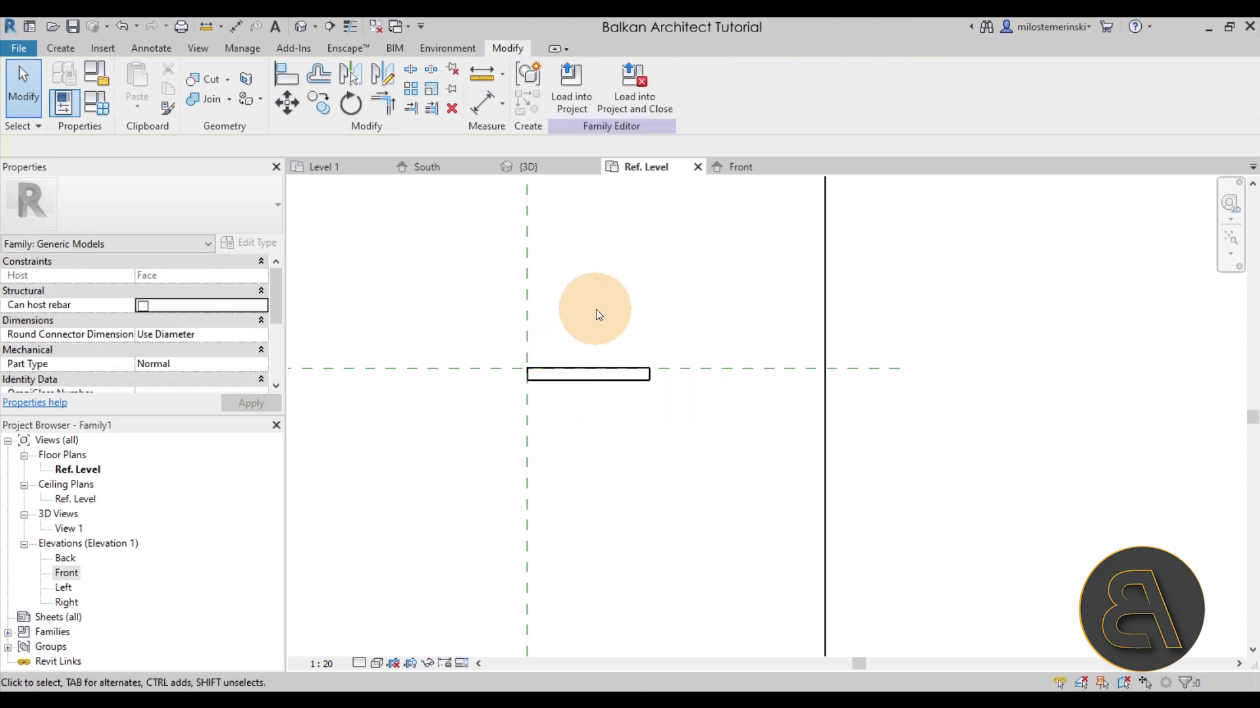
# - Compare it with the project stair in {3D}, then return to the family's Front and Ref. Level views
pyautogui.click(554, 166)
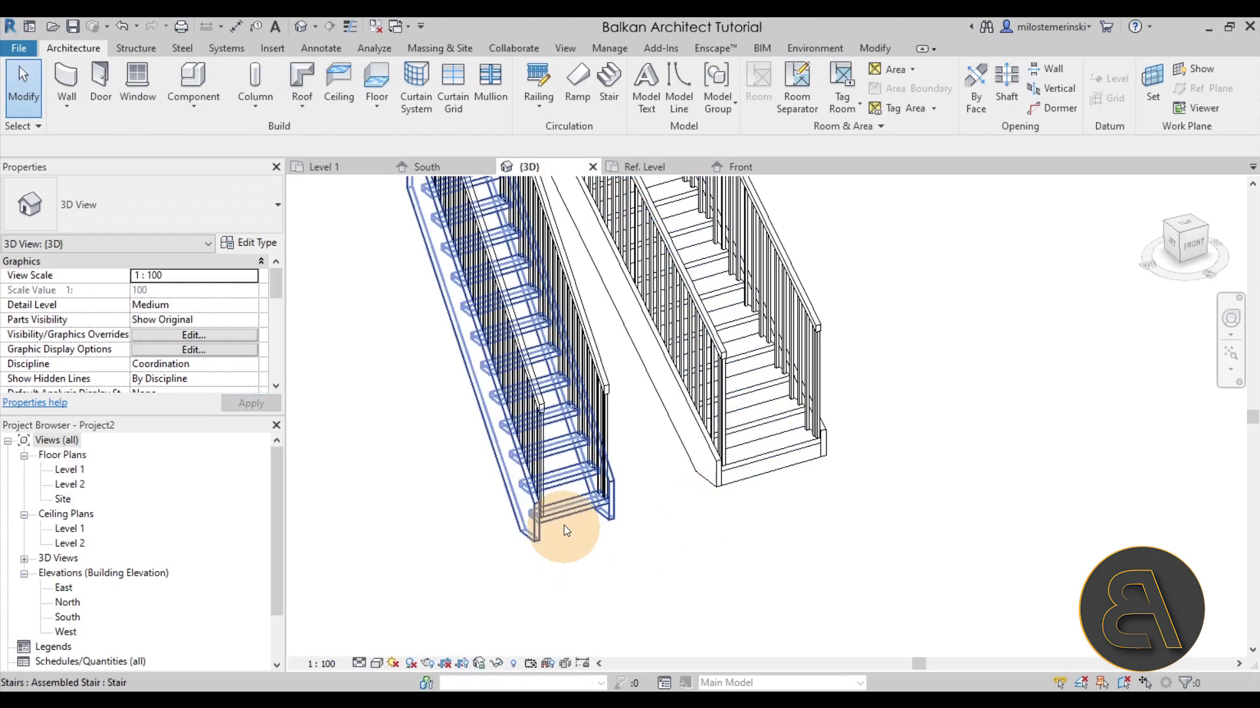
pyautogui.scroll(5, 564, 524)
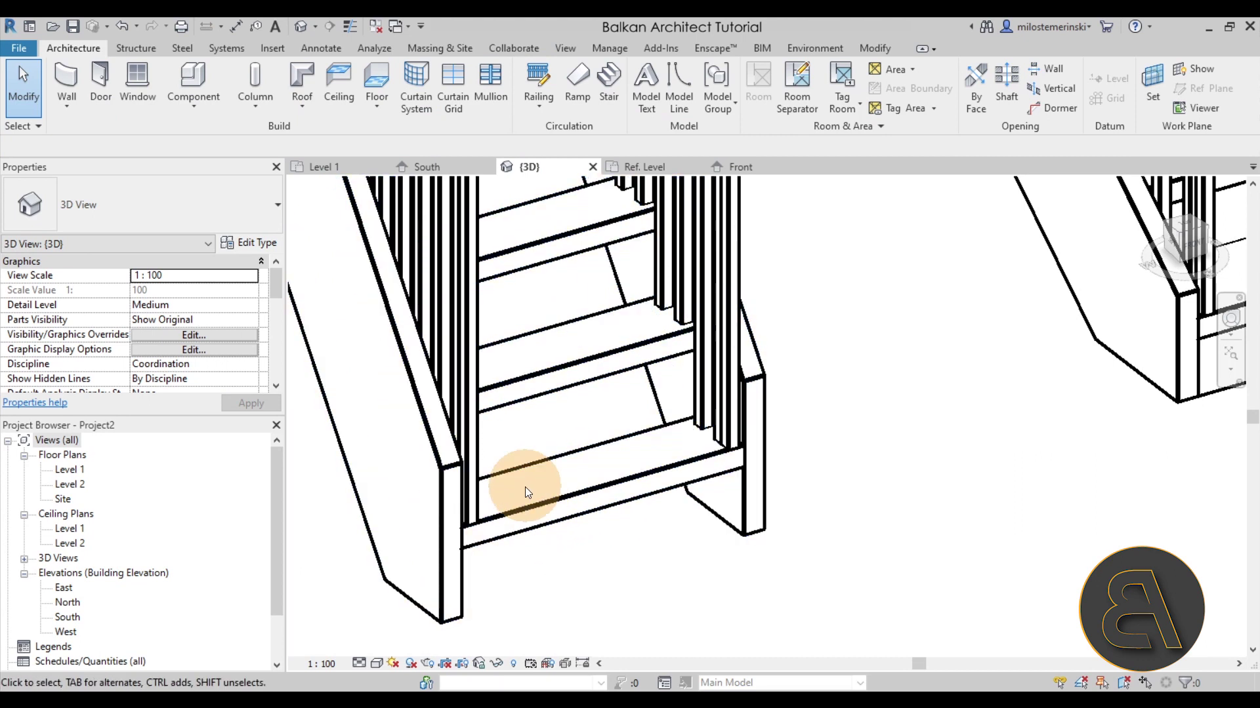
pyautogui.click(753, 172)
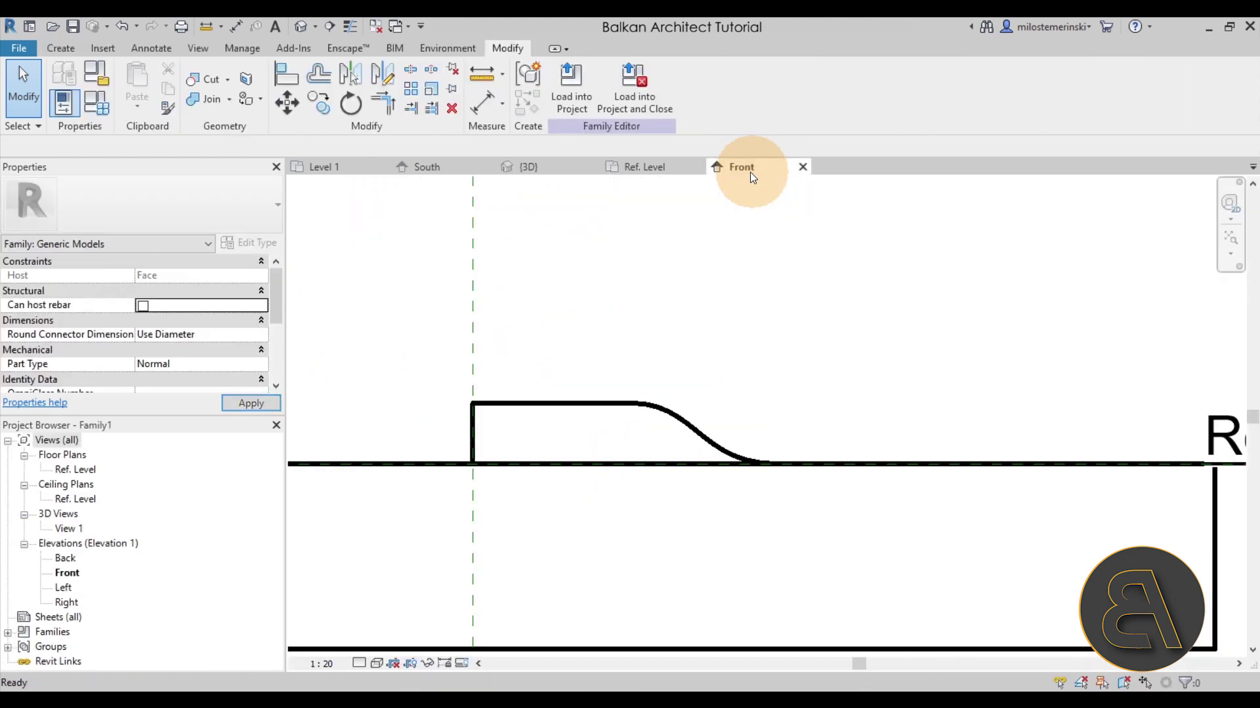
pyautogui.click(653, 167)
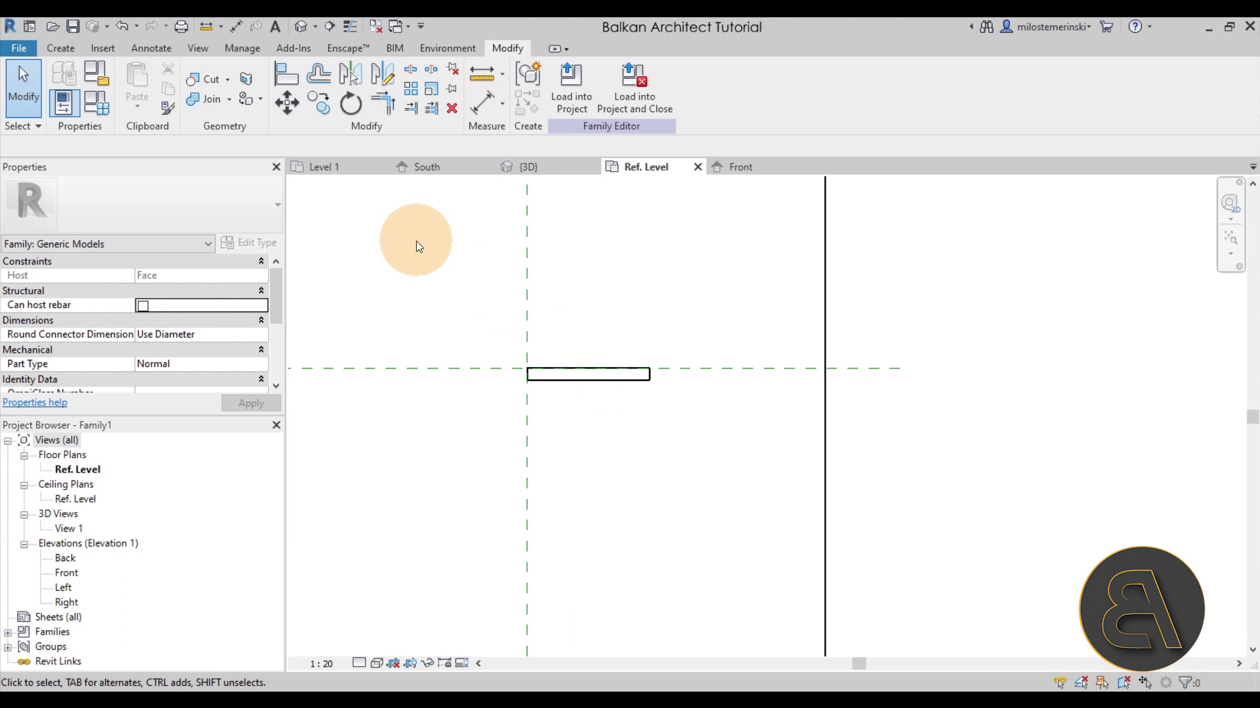
# - Save the family to the Desktop as 'Short Stair Riser Family'
pyautogui.click(72, 29)
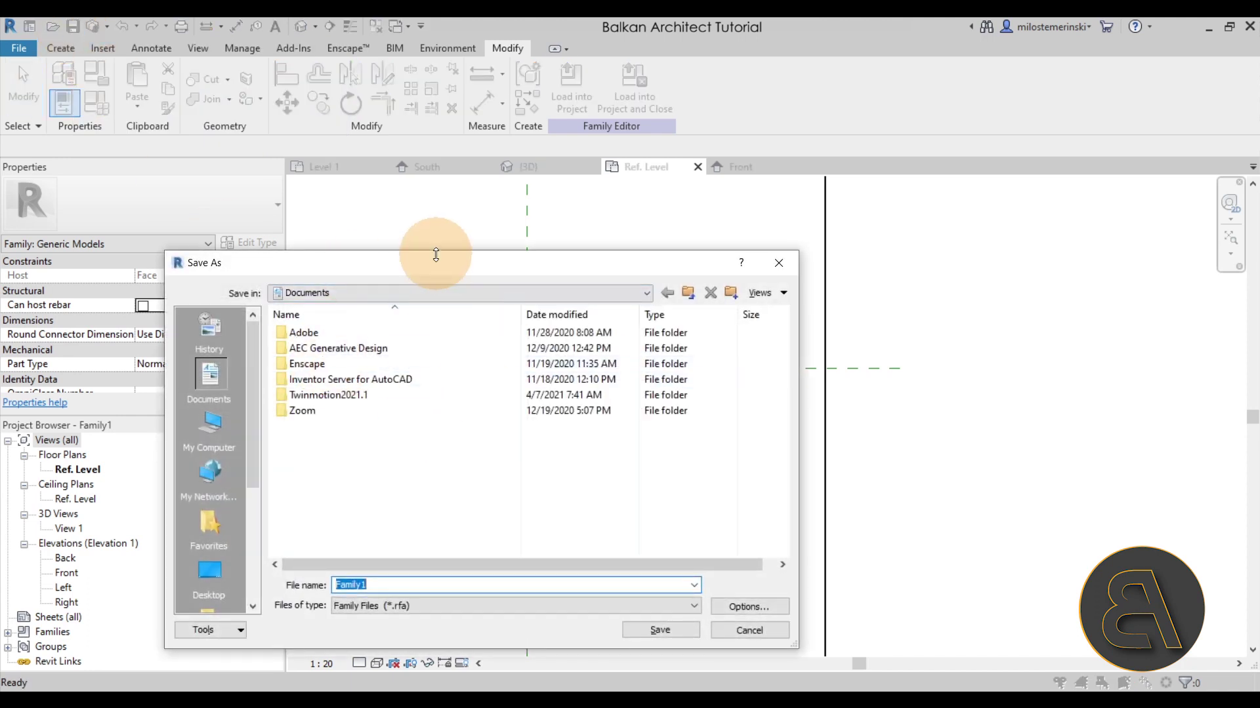
pyautogui.moveTo(439, 258); pyautogui.dragTo(465, 219)
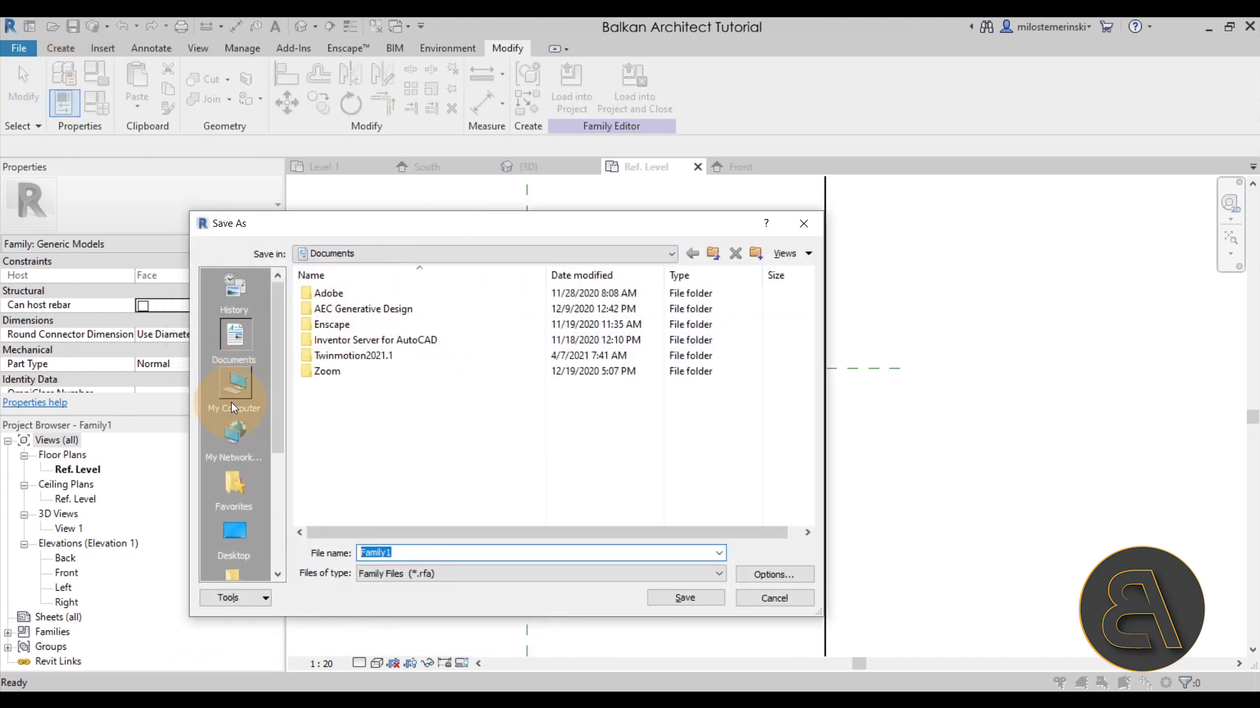
pyautogui.click(241, 545)
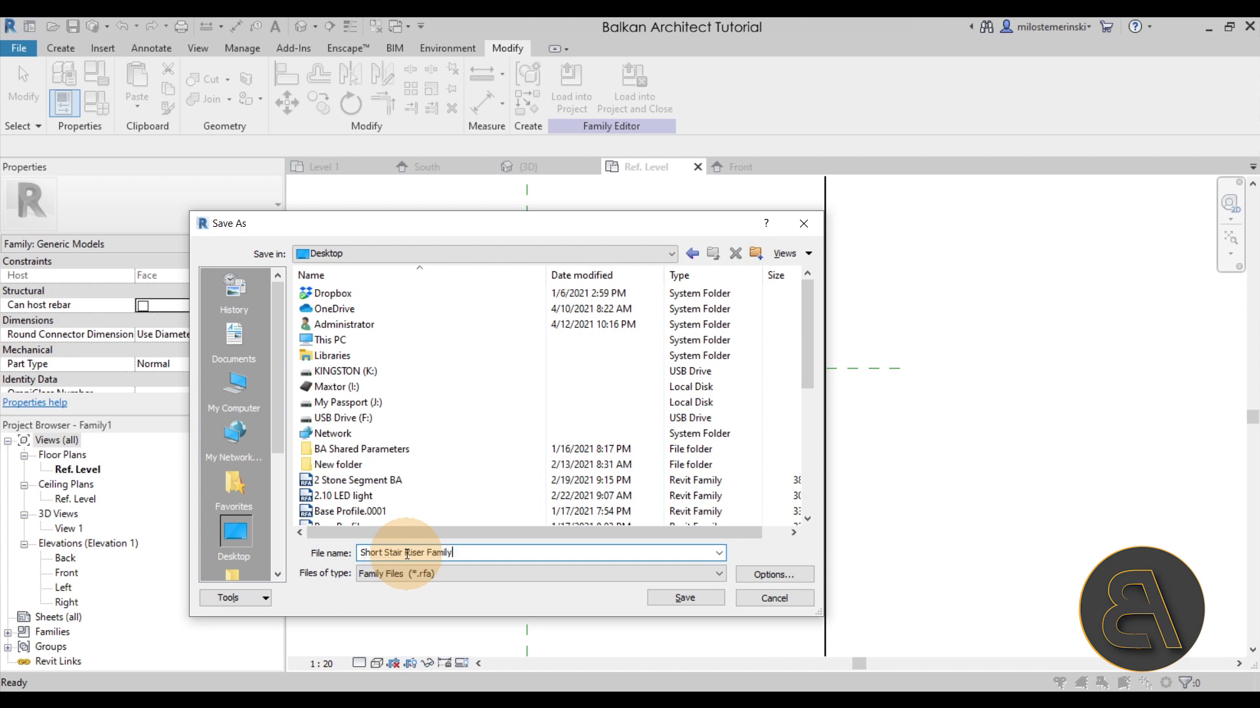
pyautogui.click(676, 599)
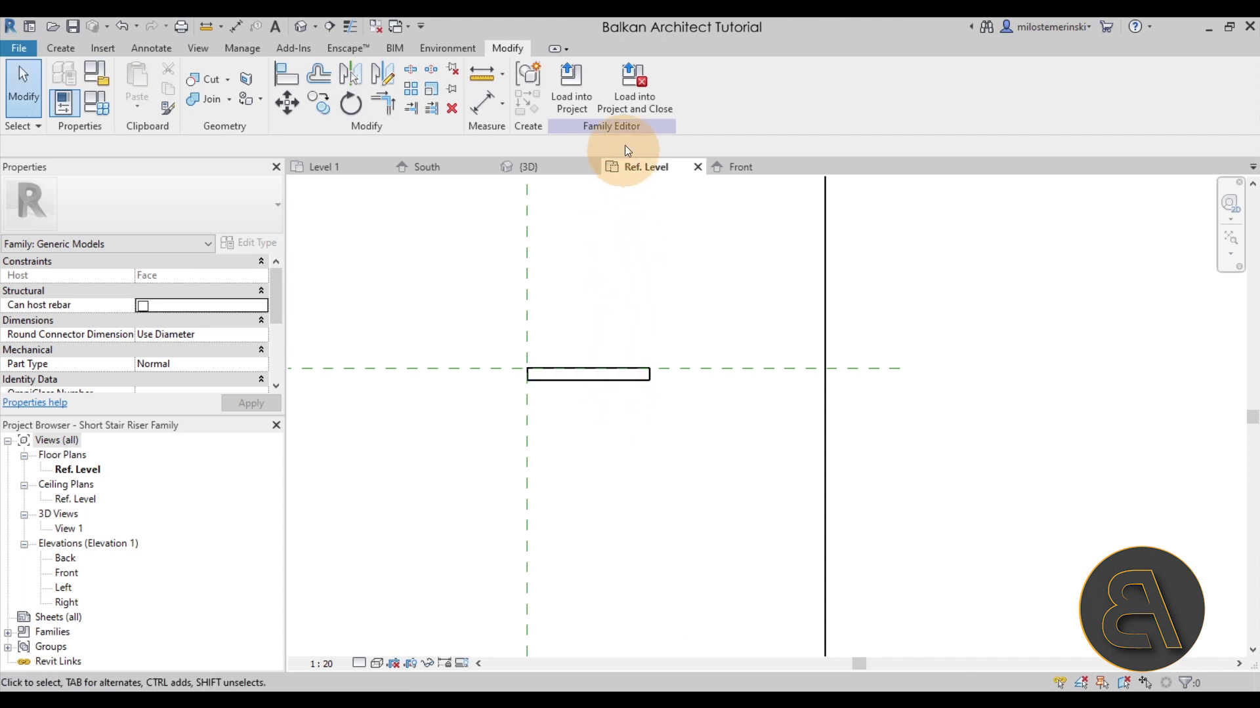
# - Load the family into the project and orbit the 3D view toward the stair's bottom step
pyautogui.click(627, 109)
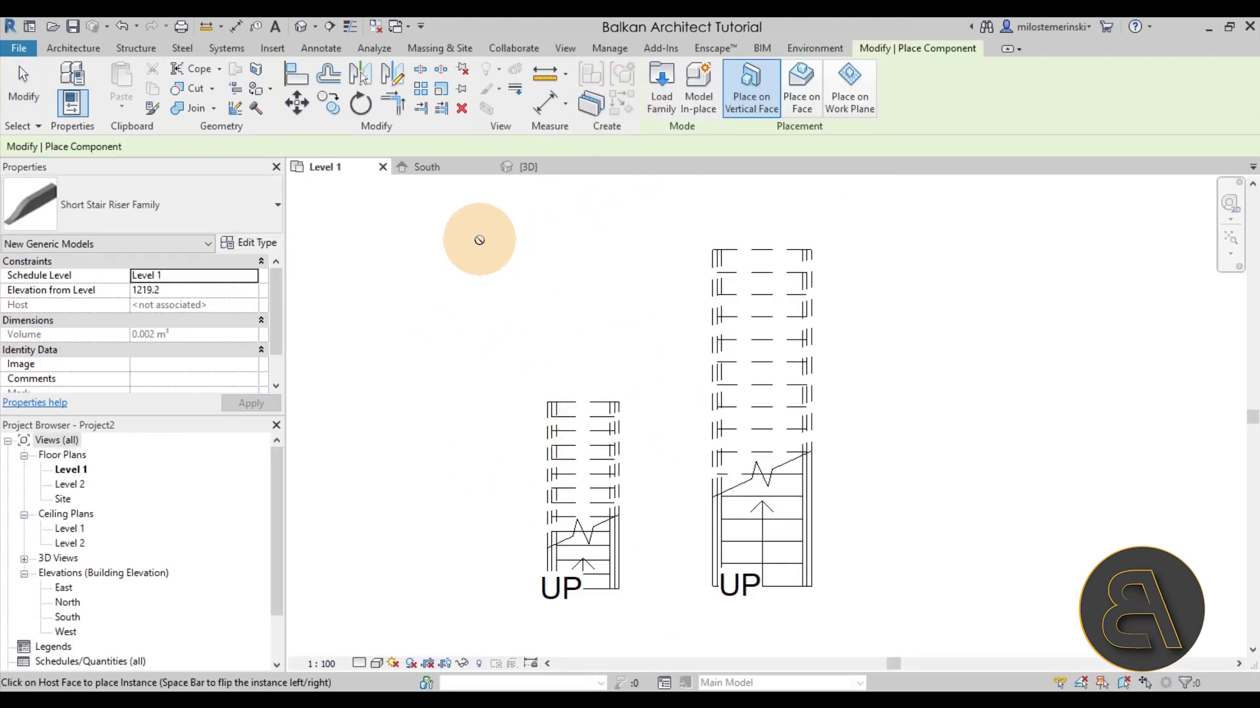
pyautogui.click(541, 169)
pyautogui.scroll(-3, 599, 380)
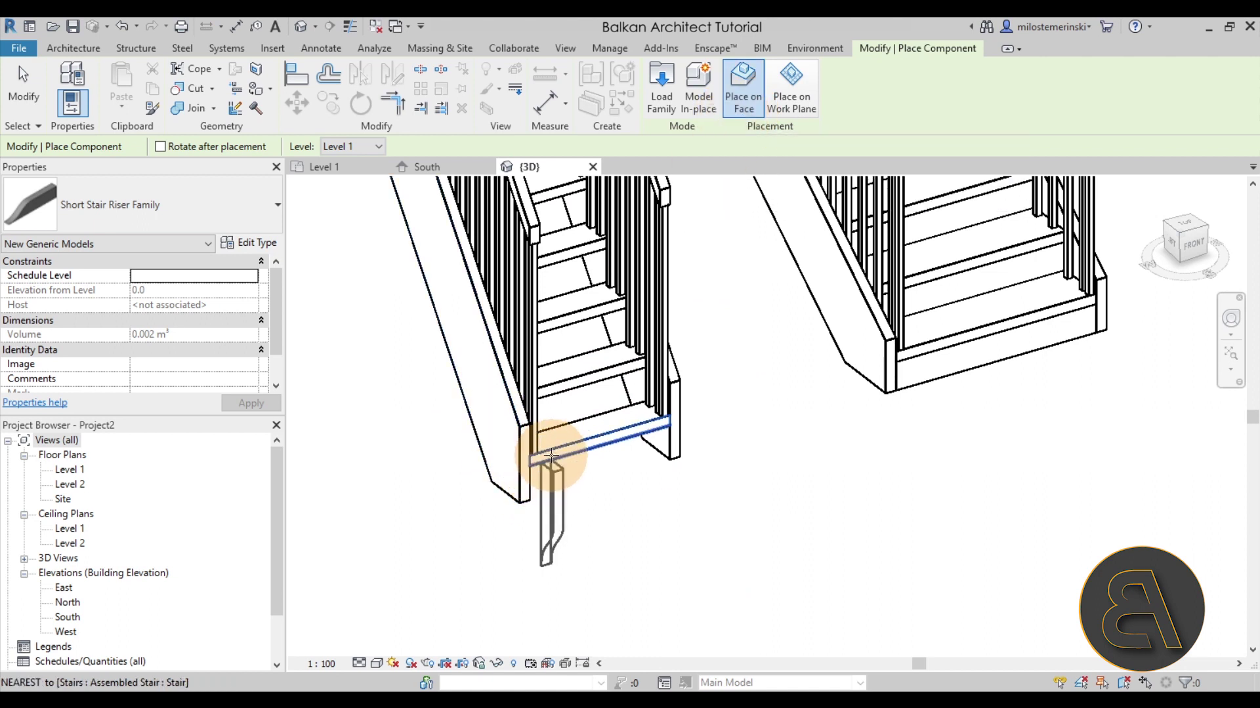
pyautogui.keyDown('shift'); pyautogui.moveTo(624, 472); pyautogui.dragTo(578, 453, button='middle'); pyautogui.keyUp('shift')
pyautogui.scroll(10, 577, 453)
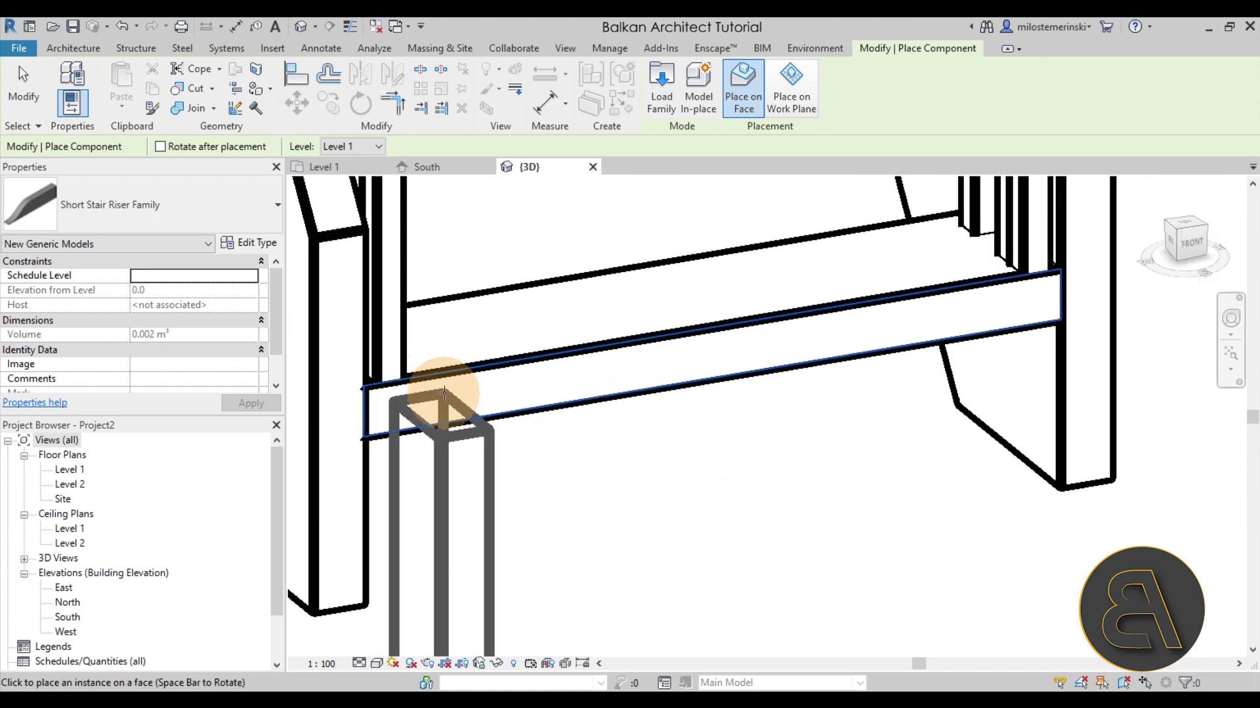
# - Orient the riser along the stair and place one nosing piece at the bottom tread's endpoint
pyautogui.press('space')
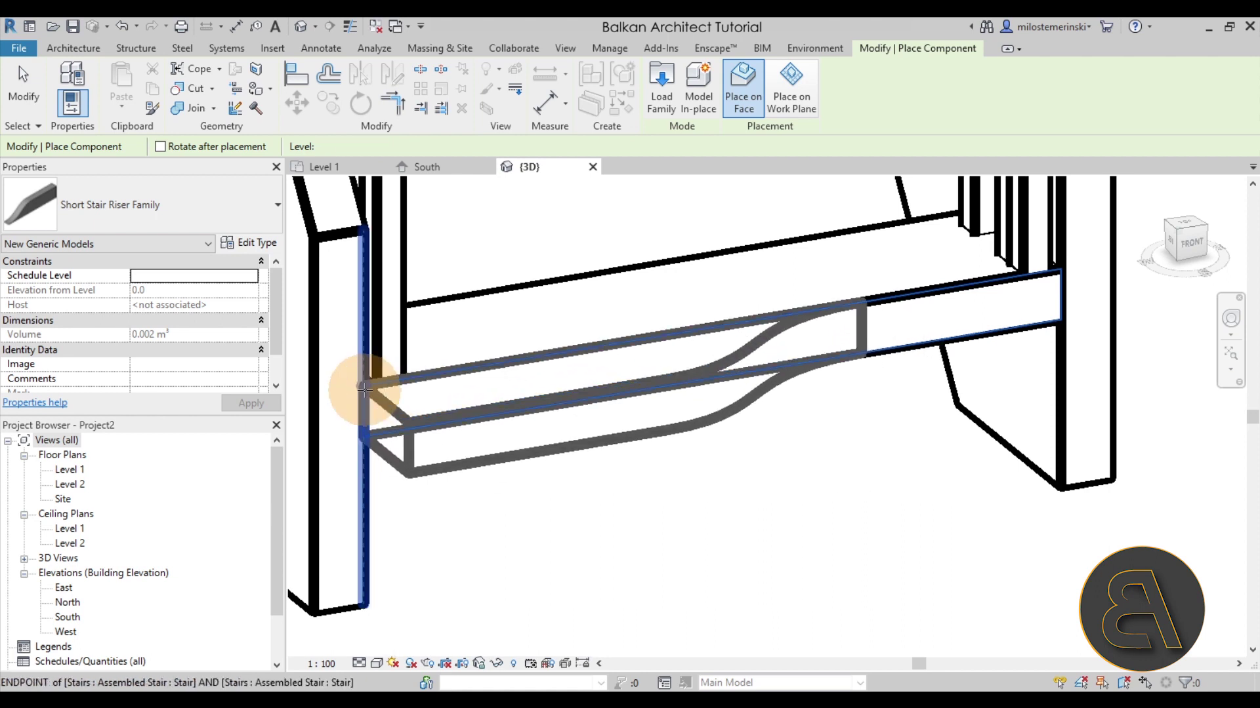
pyautogui.scroll(-5, 686, 509)
pyautogui.keyDown('shift'); pyautogui.moveTo(750, 523); pyautogui.dragTo(799, 573, button='middle'); pyautogui.keyUp('shift')
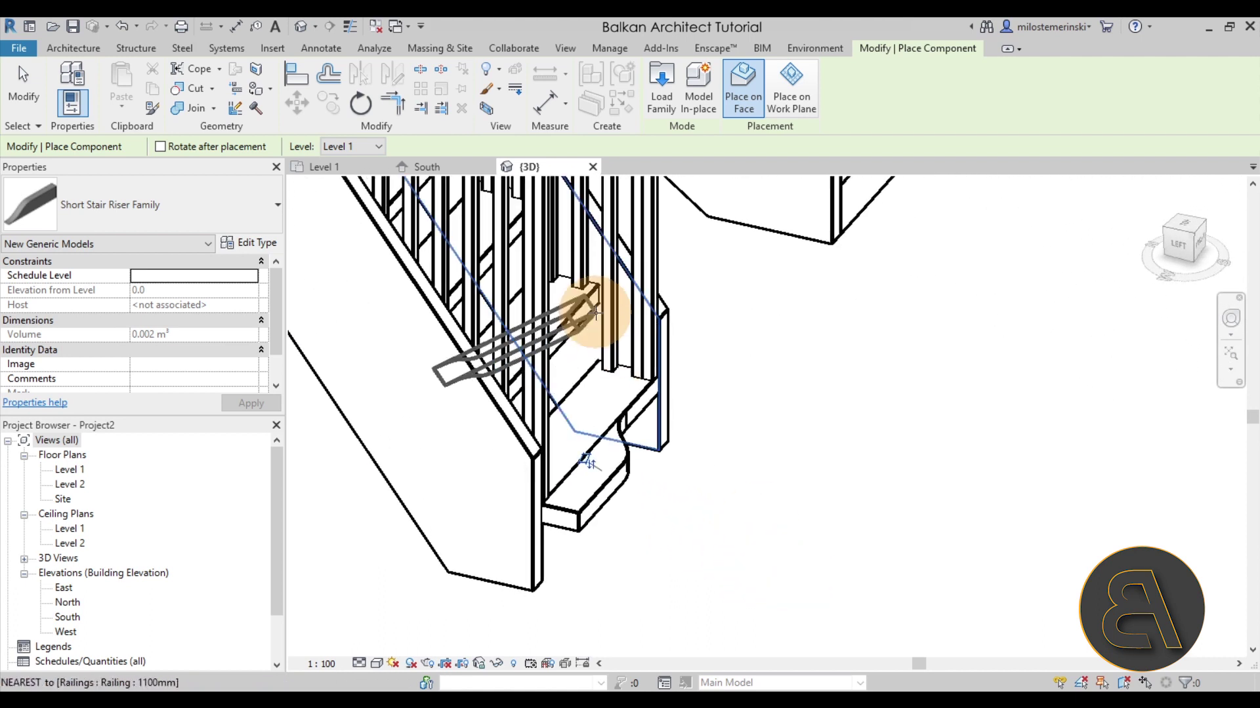
pyautogui.scroll(3, 590, 298)
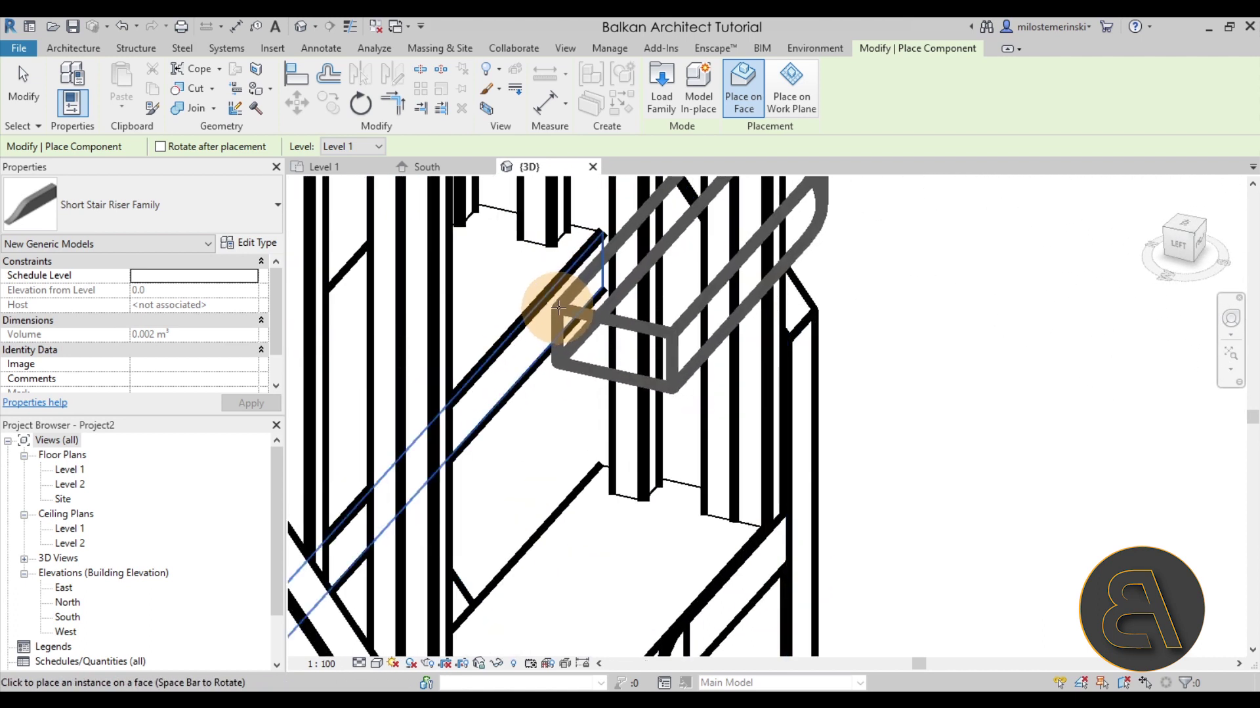
pyautogui.press('space')
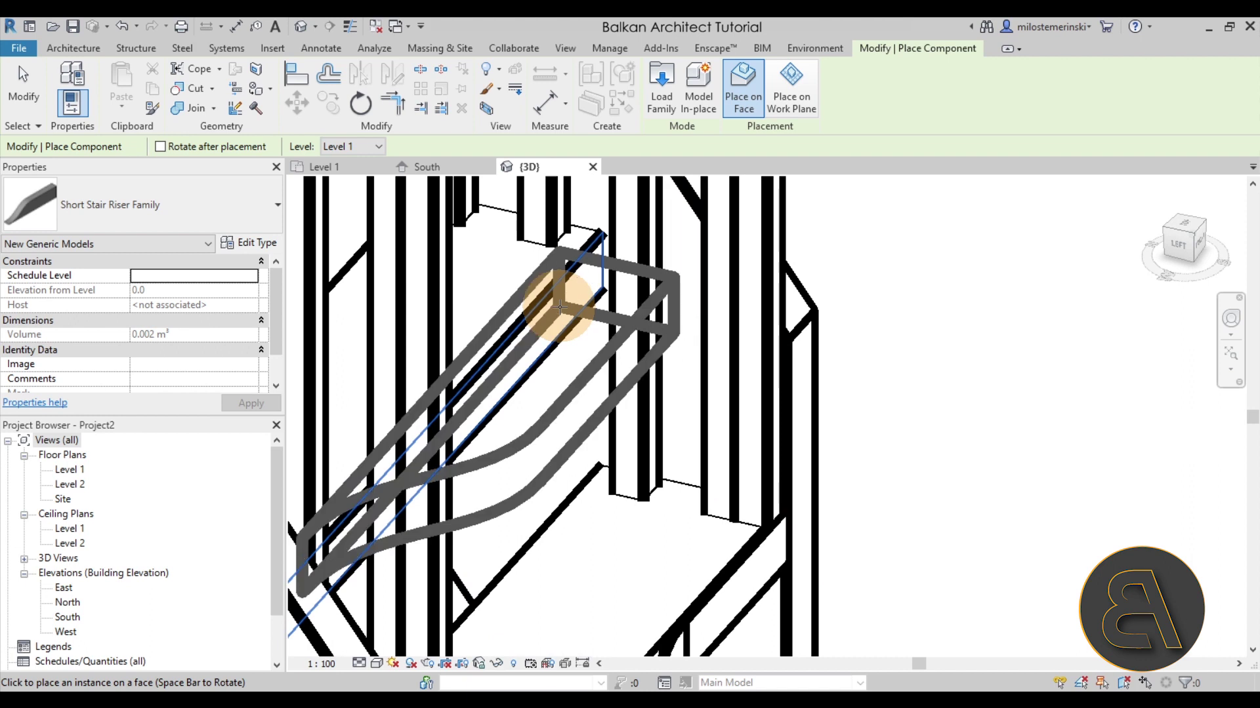
pyautogui.press('space')
pyautogui.press('space')
pyautogui.press('space')
pyautogui.press('space')
pyautogui.press('space')
pyautogui.press('space')
pyautogui.press('space')
pyautogui.press('space')
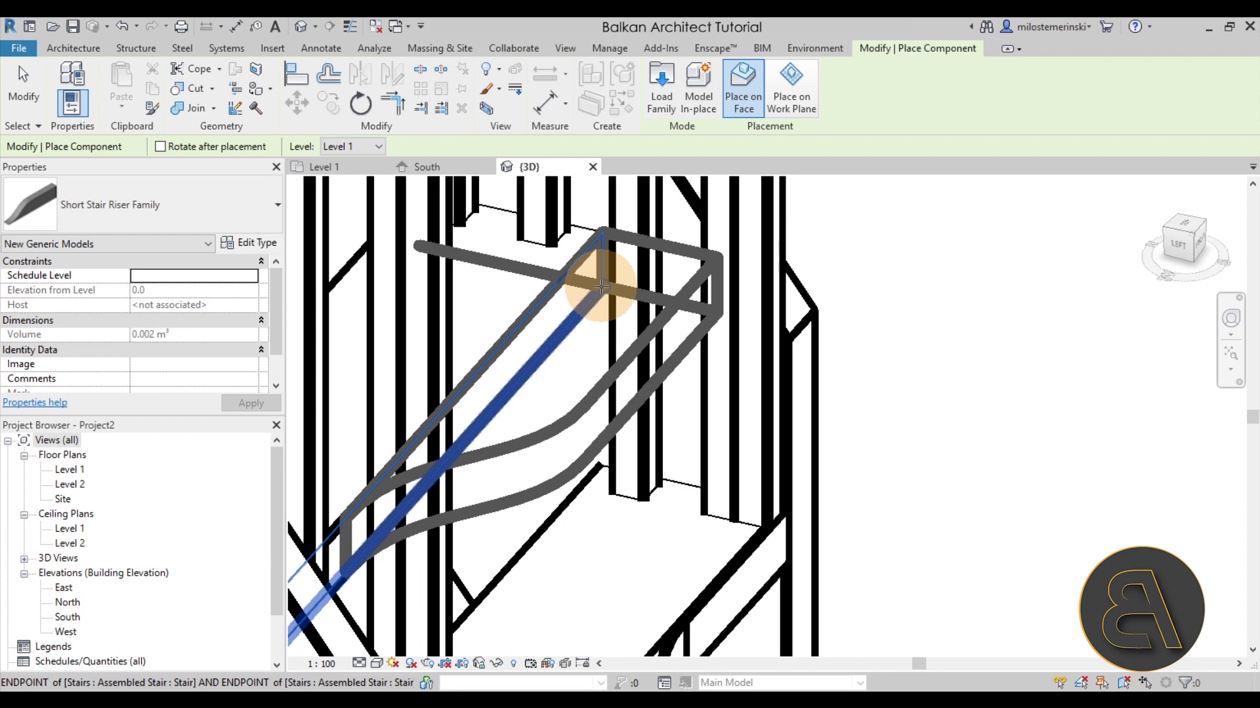
pyautogui.click(601, 287)
pyautogui.scroll(-3, 694, 413)
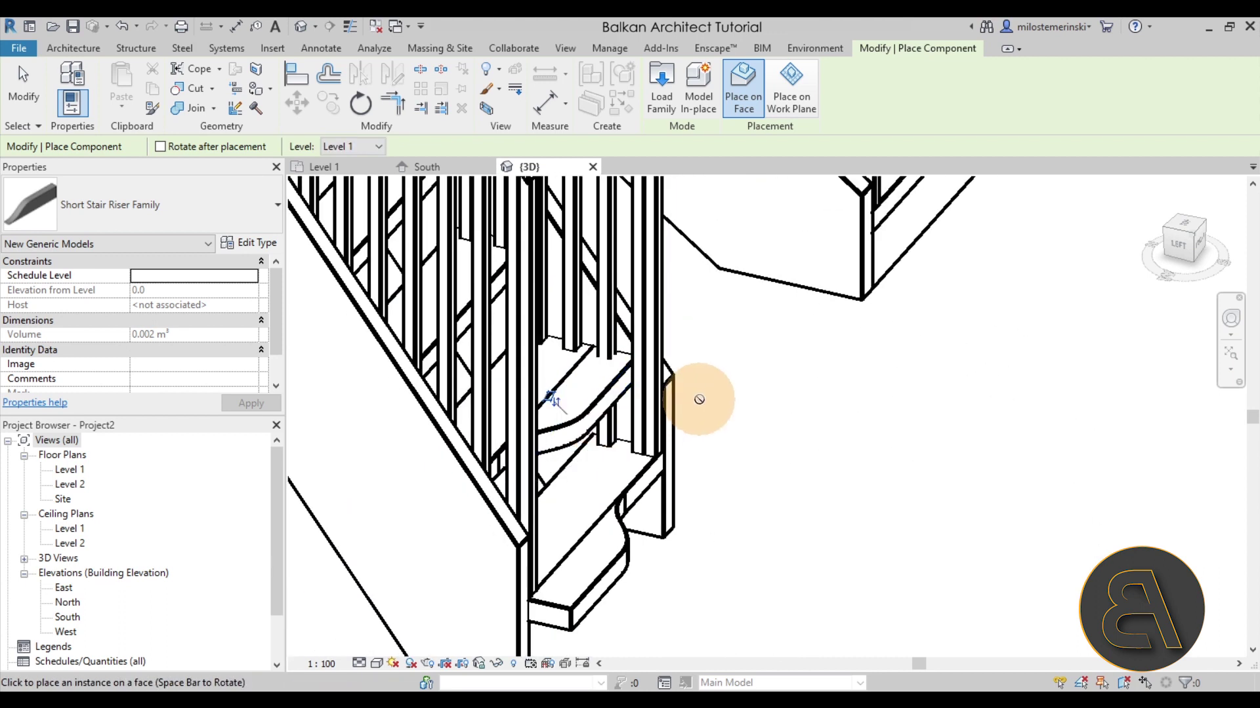
pyautogui.scroll(-3, 700, 400)
pyautogui.keyDown('shift'); pyautogui.moveTo(737, 459); pyautogui.dragTo(725, 455, button='middle'); pyautogui.keyUp('shift')
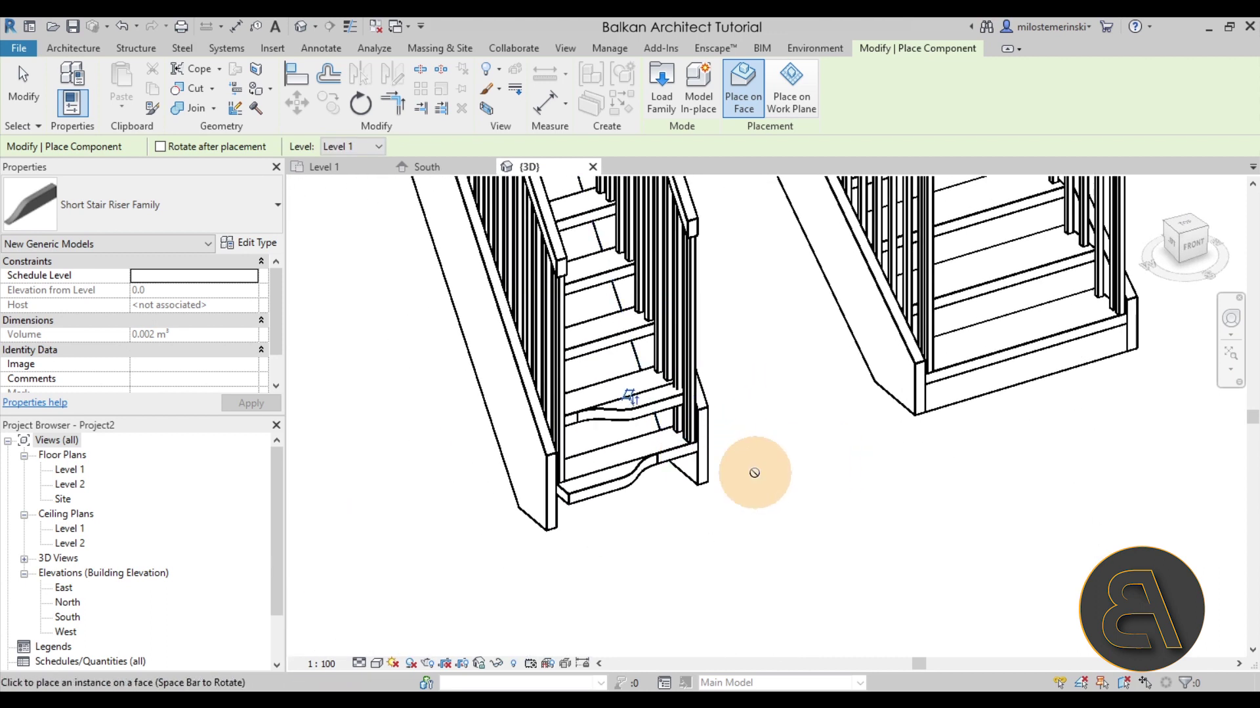
pyautogui.press('Escape')
pyautogui.press('Escape')
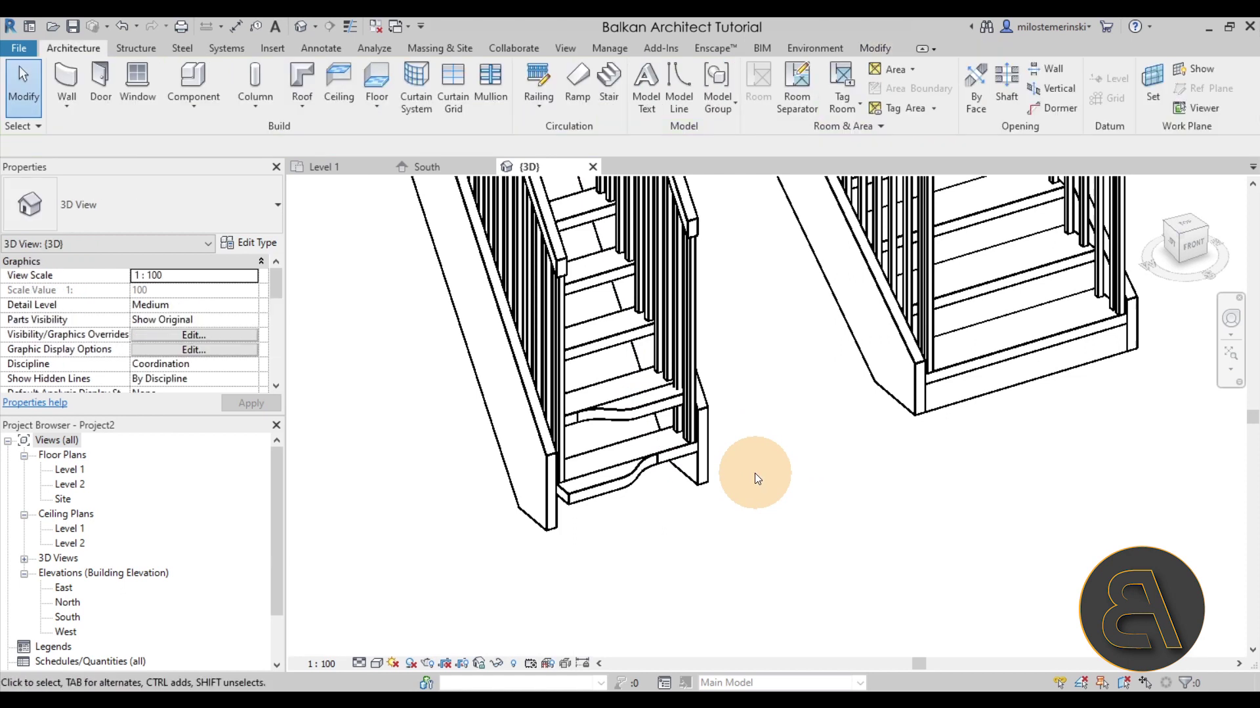
# - In the Level 1 plan, draw a section line from below to above the left stair
pyautogui.keyDown('shift'); pyautogui.moveTo(742, 493); pyautogui.dragTo(816, 542, button='middle'); pyautogui.keyUp('shift')
pyautogui.keyDown('shift'); pyautogui.moveTo(580, 262); pyautogui.dragTo(752, 386, button='middle'); pyautogui.keyUp('shift')
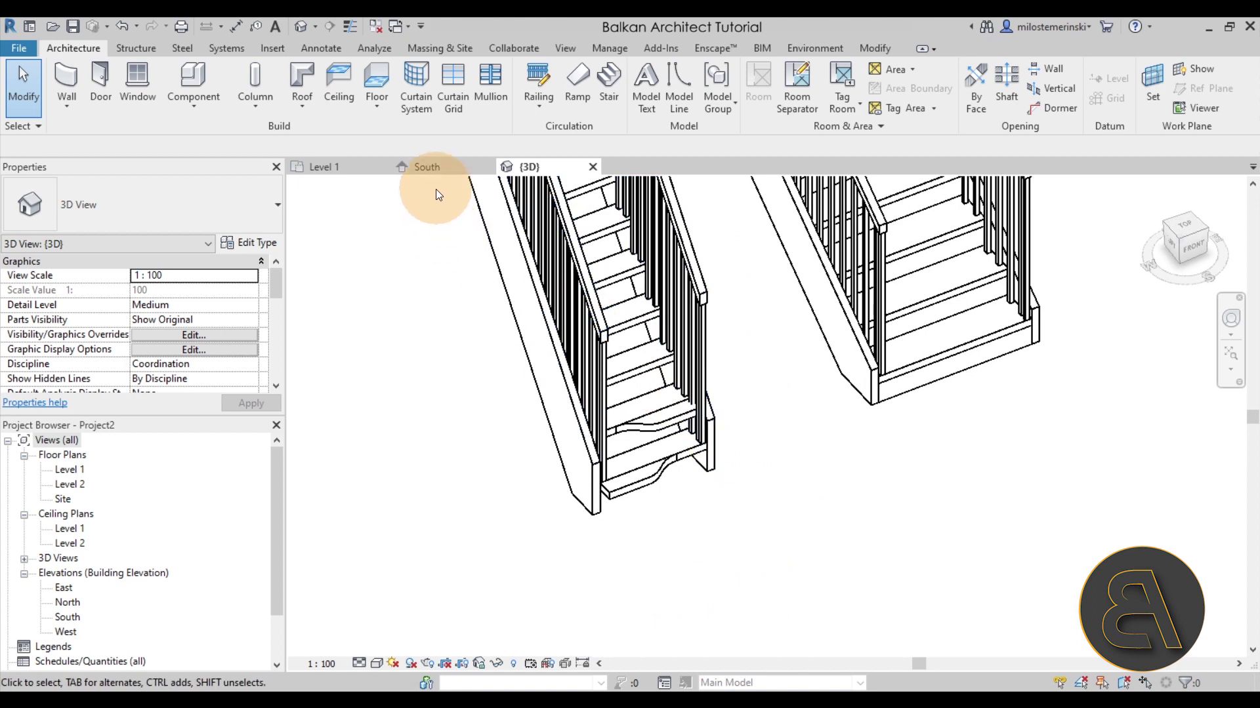
pyautogui.click(339, 170)
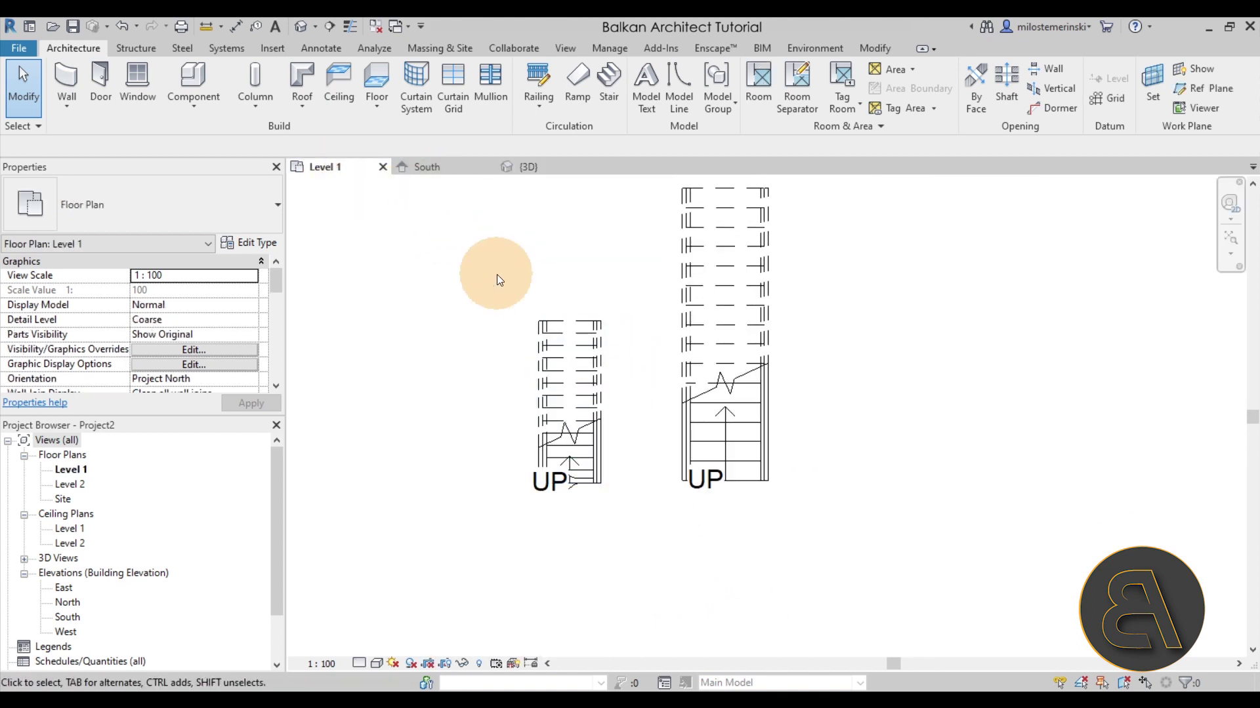
pyautogui.click(328, 27)
pyautogui.click(574, 523)
pyautogui.click(574, 279)
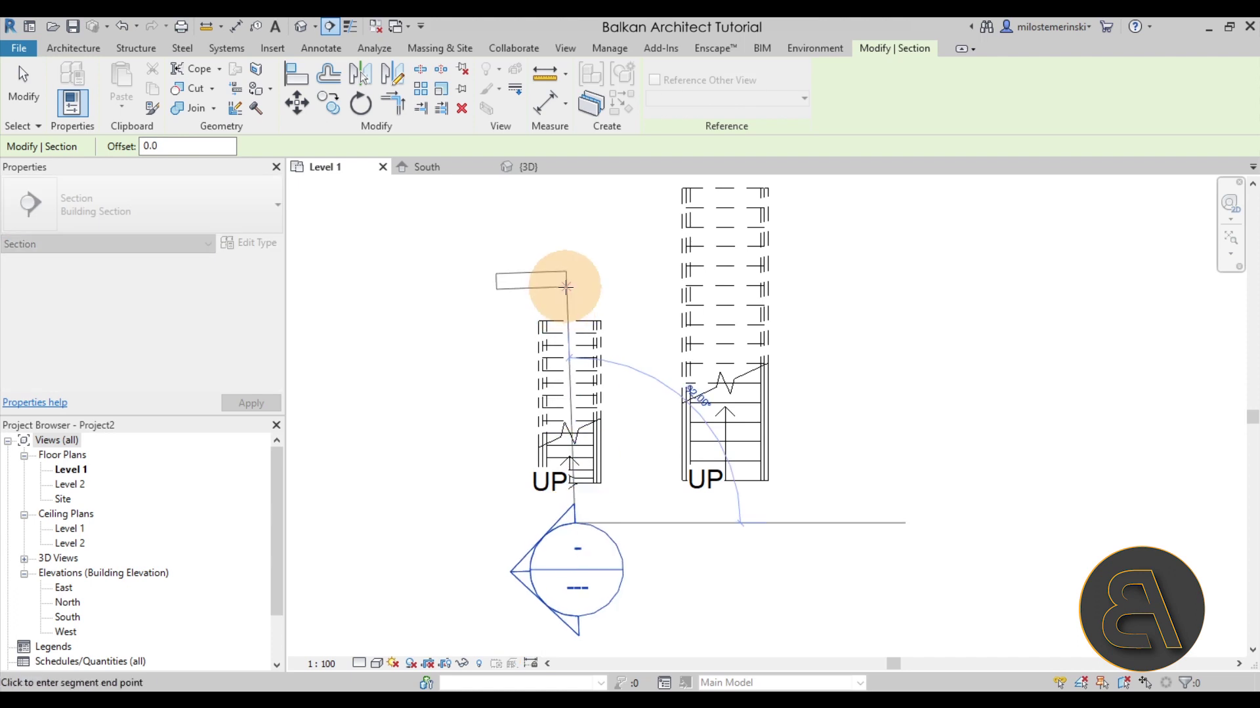
pyautogui.press('Escape')
pyautogui.click(661, 441)
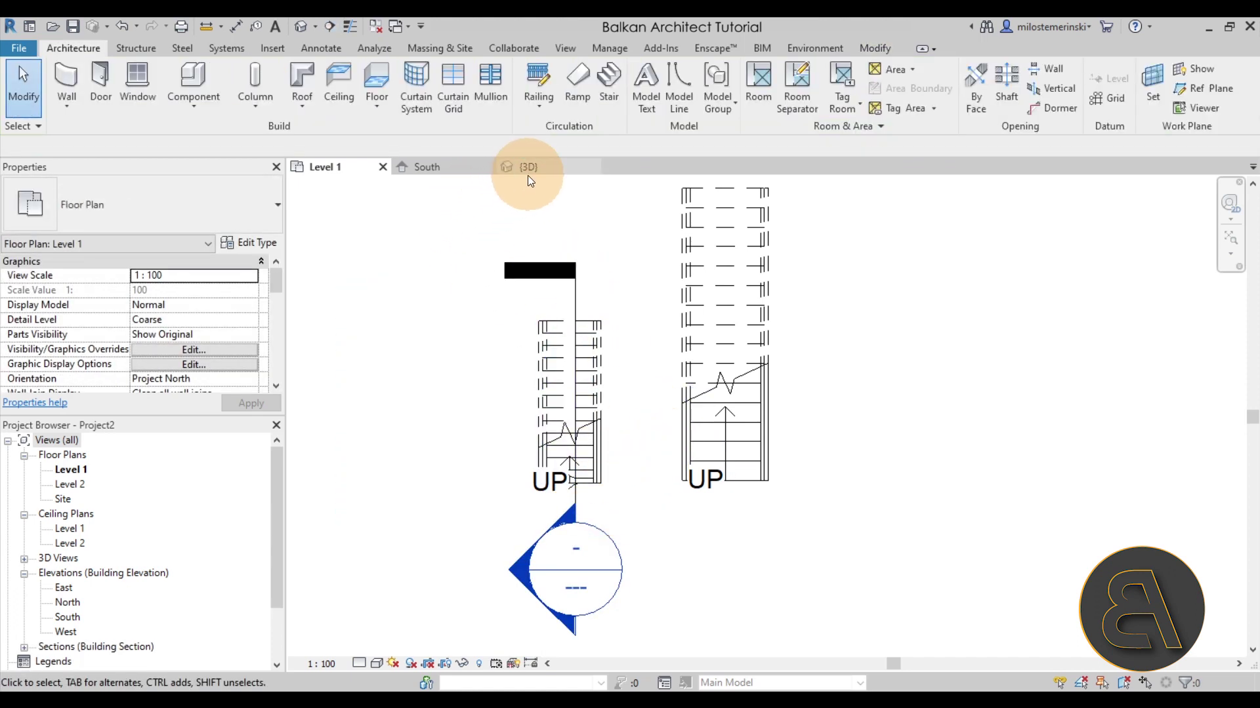
# - Open Section 1 and select the nosing pieces on the lowest and second treads
pyautogui.doubleClick(514, 569)
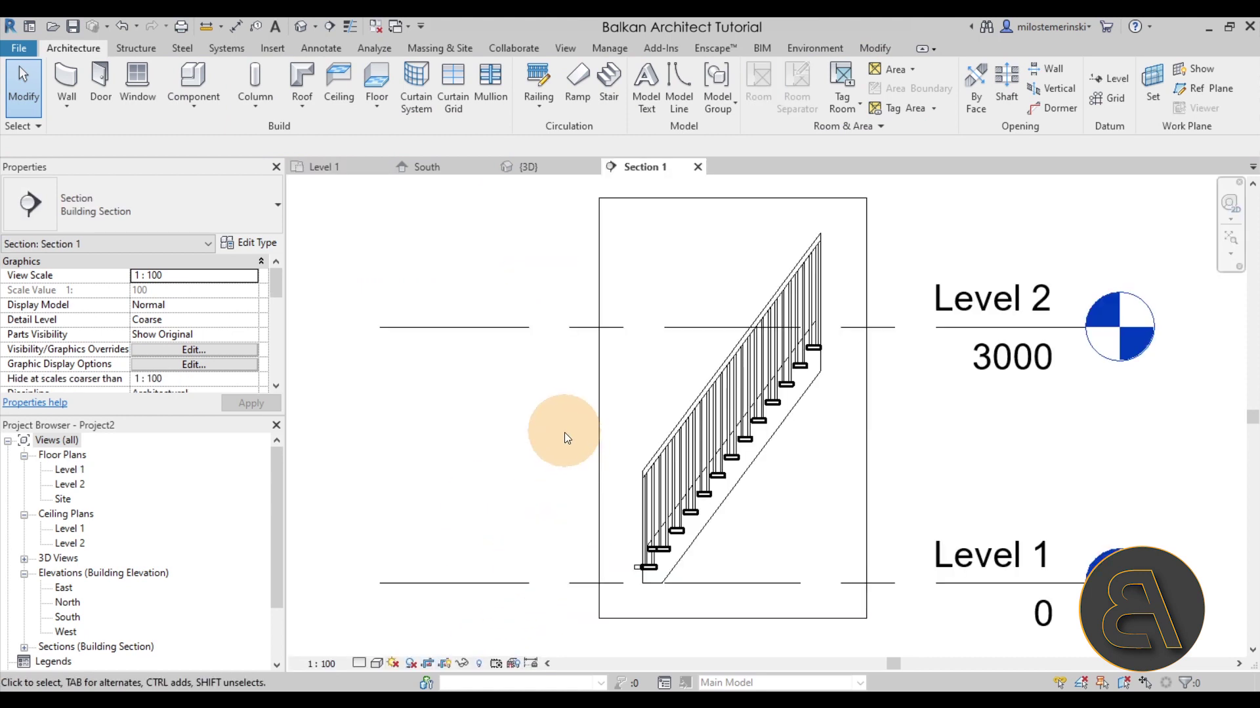
pyautogui.scroll(8, 639, 568)
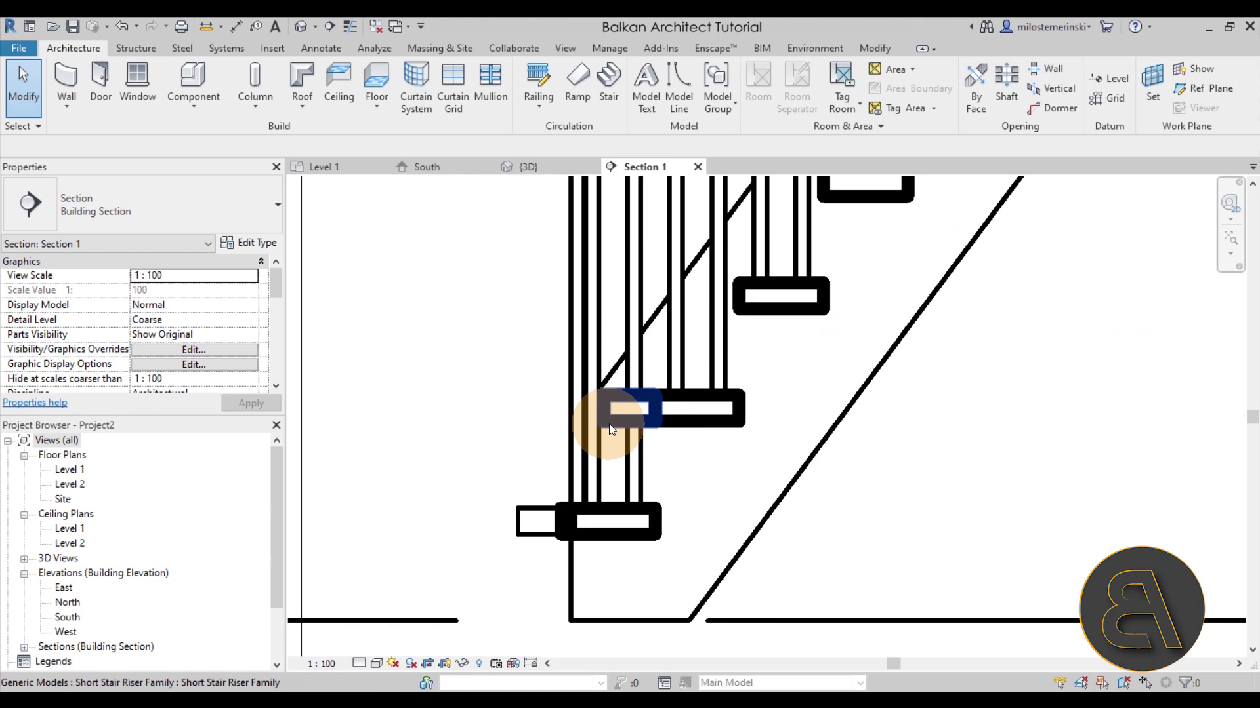
pyautogui.click(537, 517)
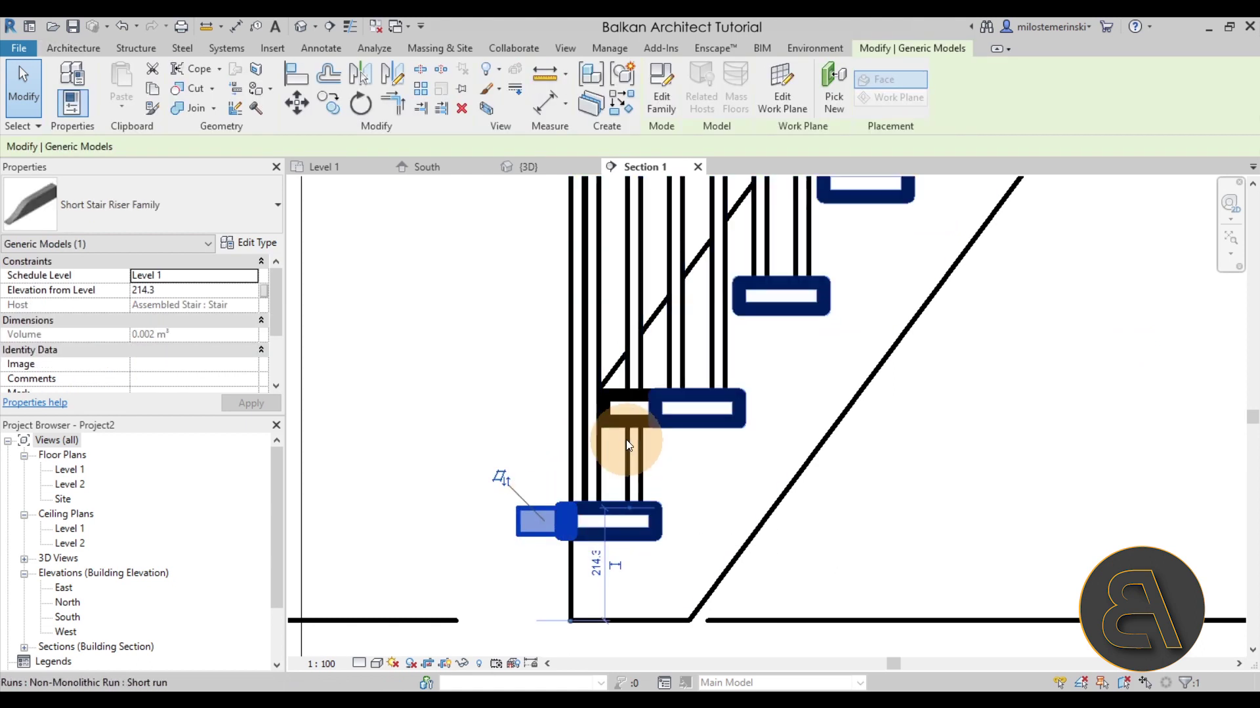
pyautogui.keyDown('ctrl'); pyautogui.click(608, 425); pyautogui.keyUp('ctrl')
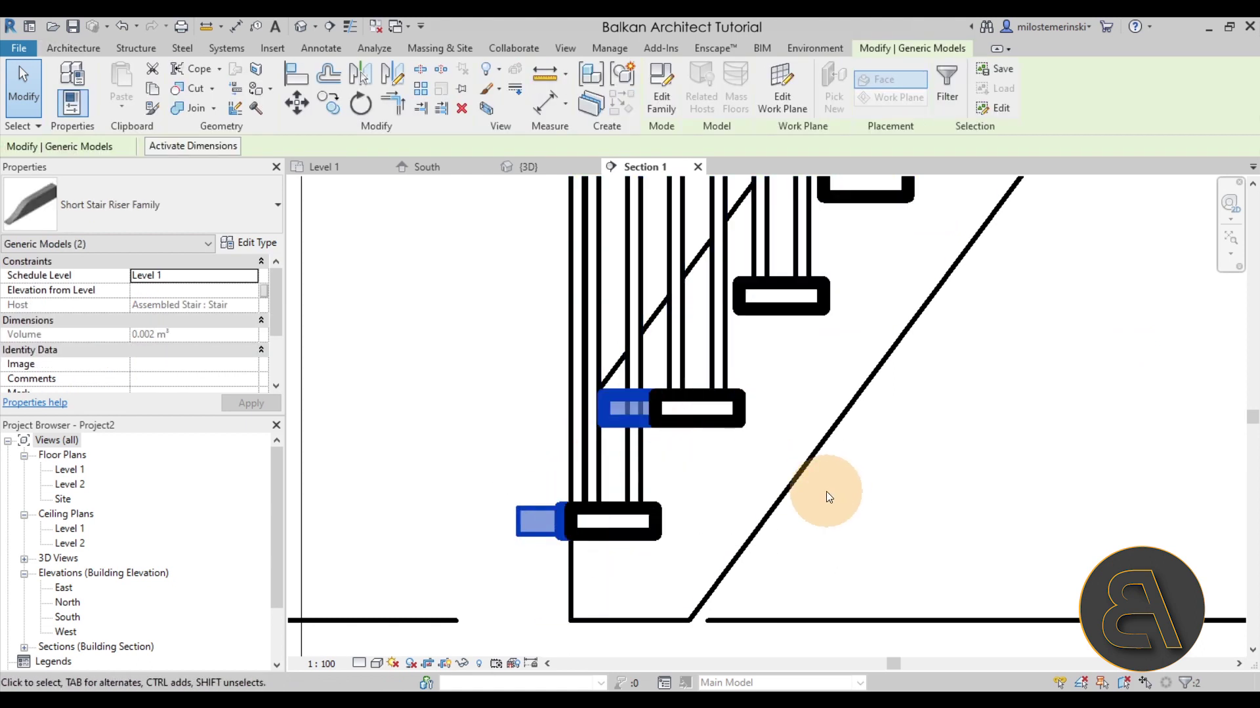
pyautogui.scroll(-2, 680, 456)
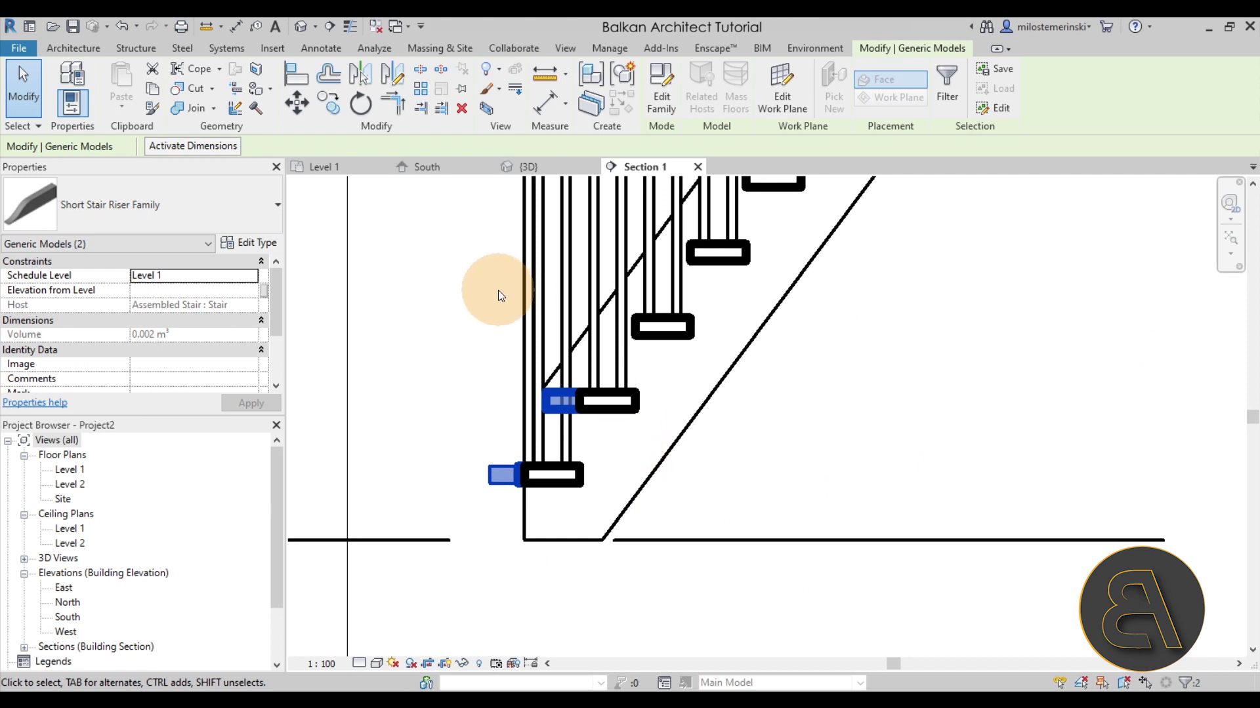
# - Copy the two nosing pieces with Multiple enabled, from a tread corner onto the next higher treads
pyautogui.click(328, 103)
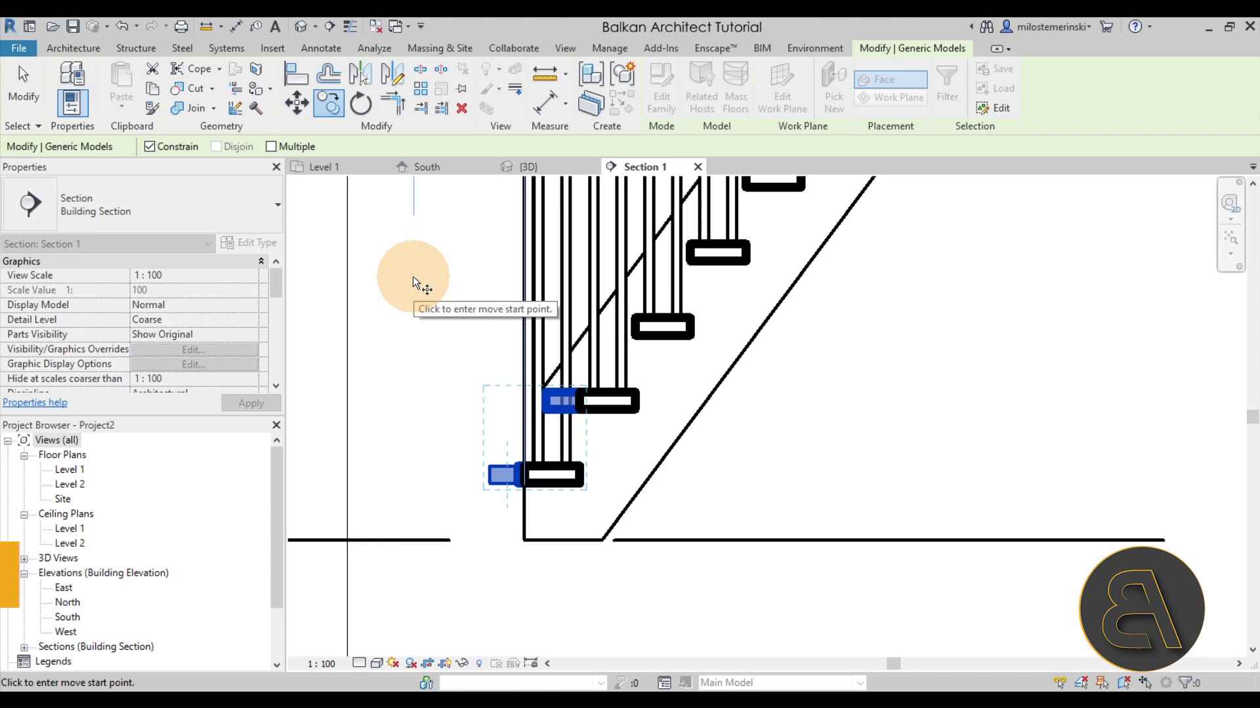
pyautogui.click(270, 147)
pyautogui.click(164, 149)
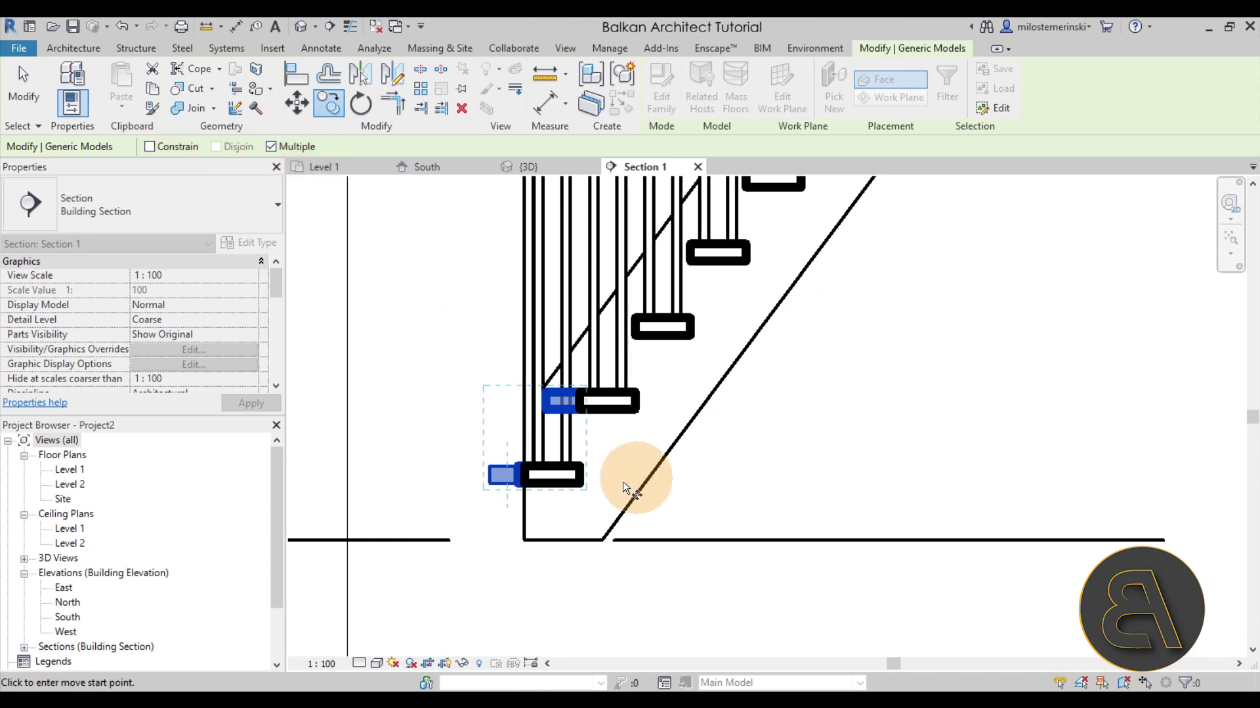
pyautogui.scroll(3, 580, 485)
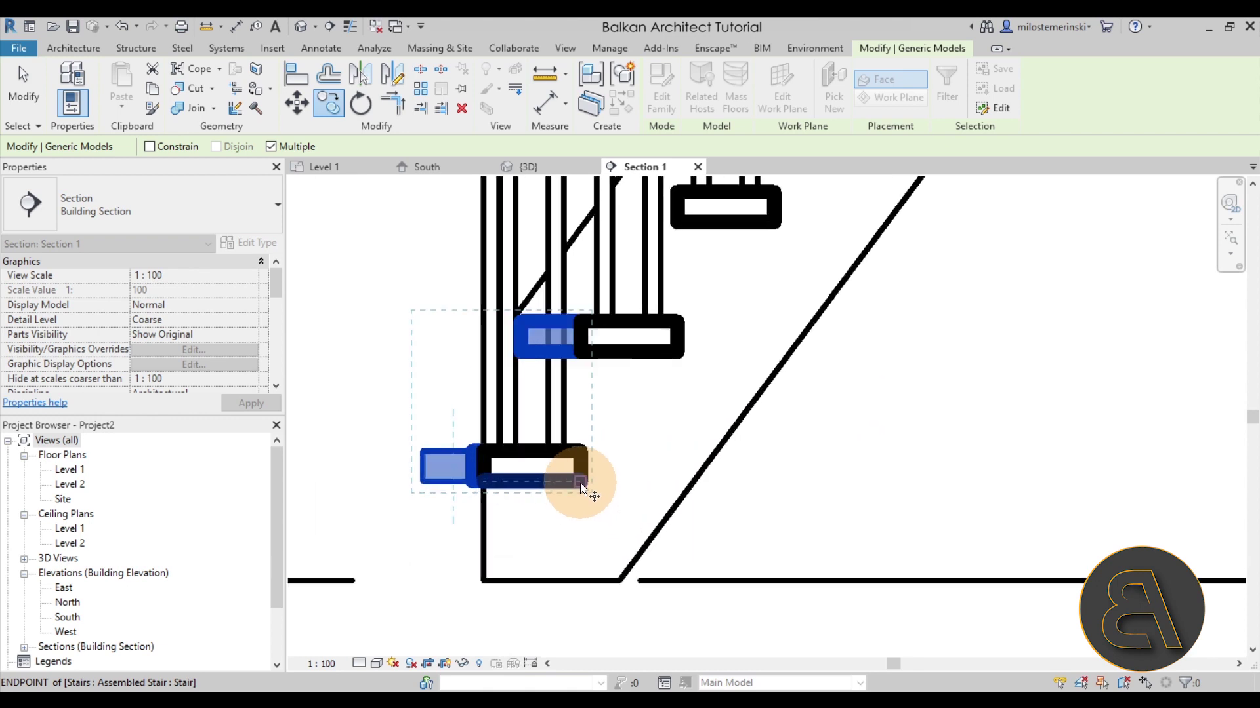
pyautogui.click(581, 481)
pyautogui.scroll(-1, 703, 416)
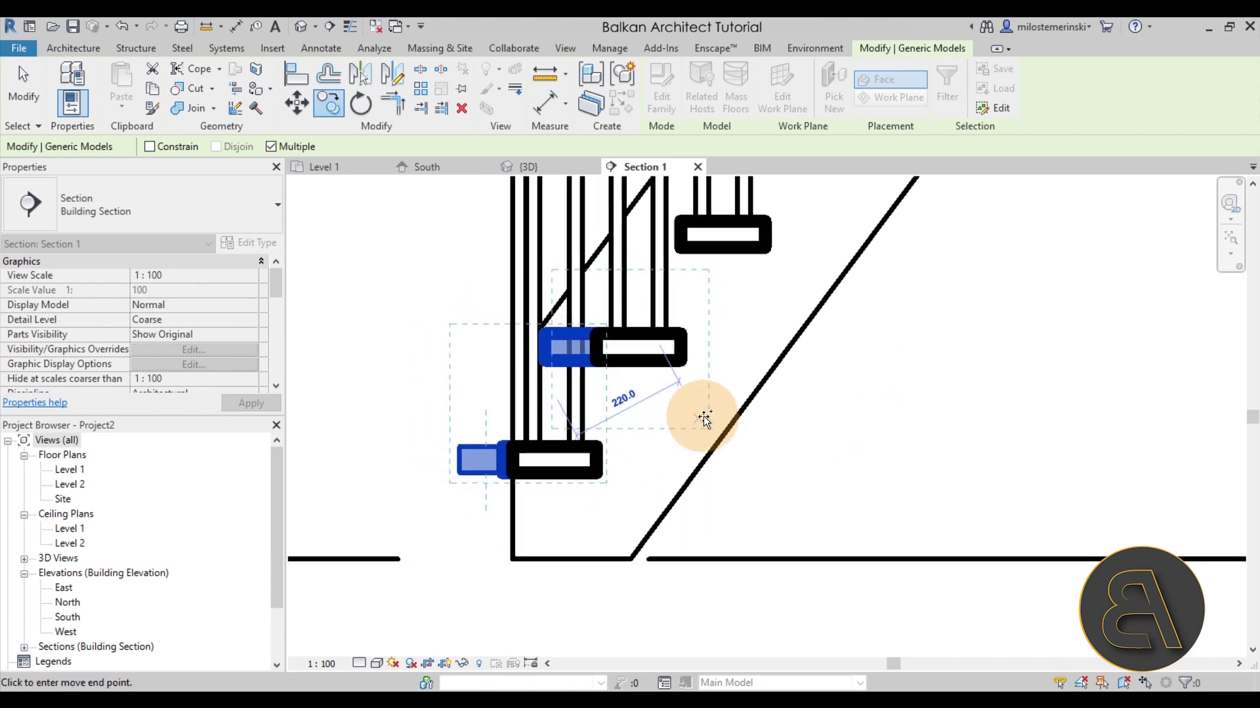
pyautogui.click(673, 367)
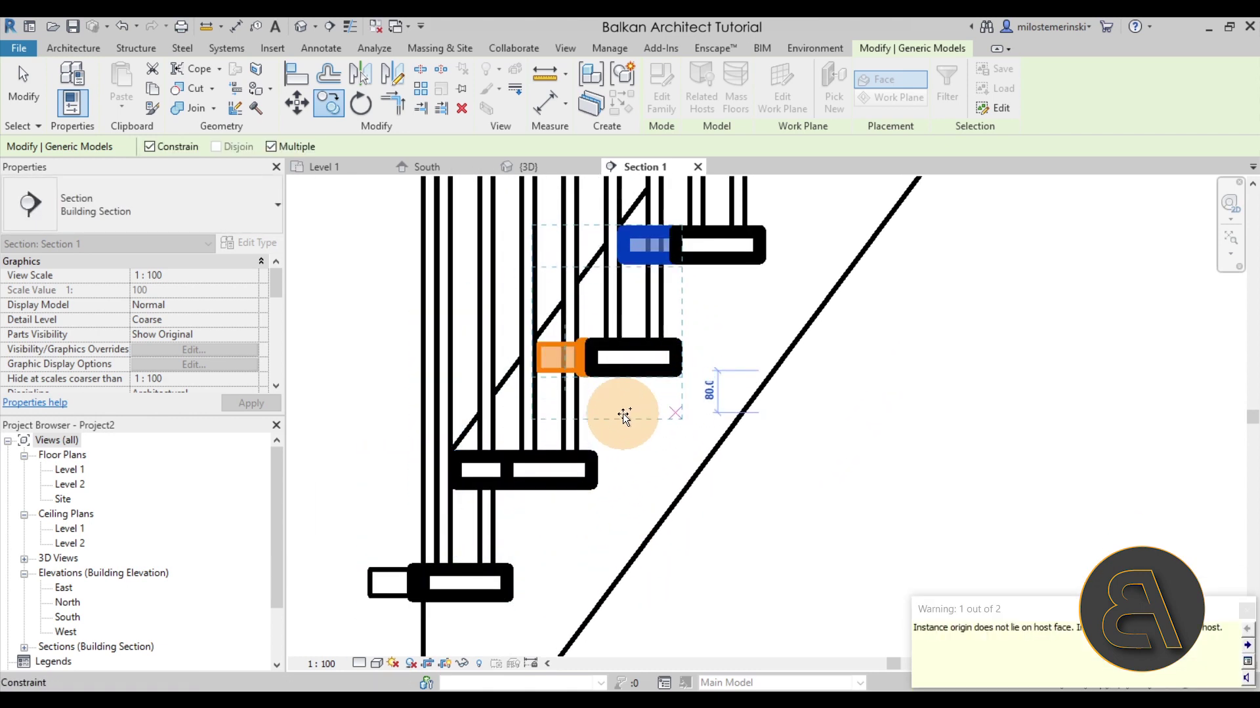
pyautogui.scroll(-1, 623, 413)
pyautogui.moveTo(632, 426); pyautogui.dragTo(534, 483, button='middle')
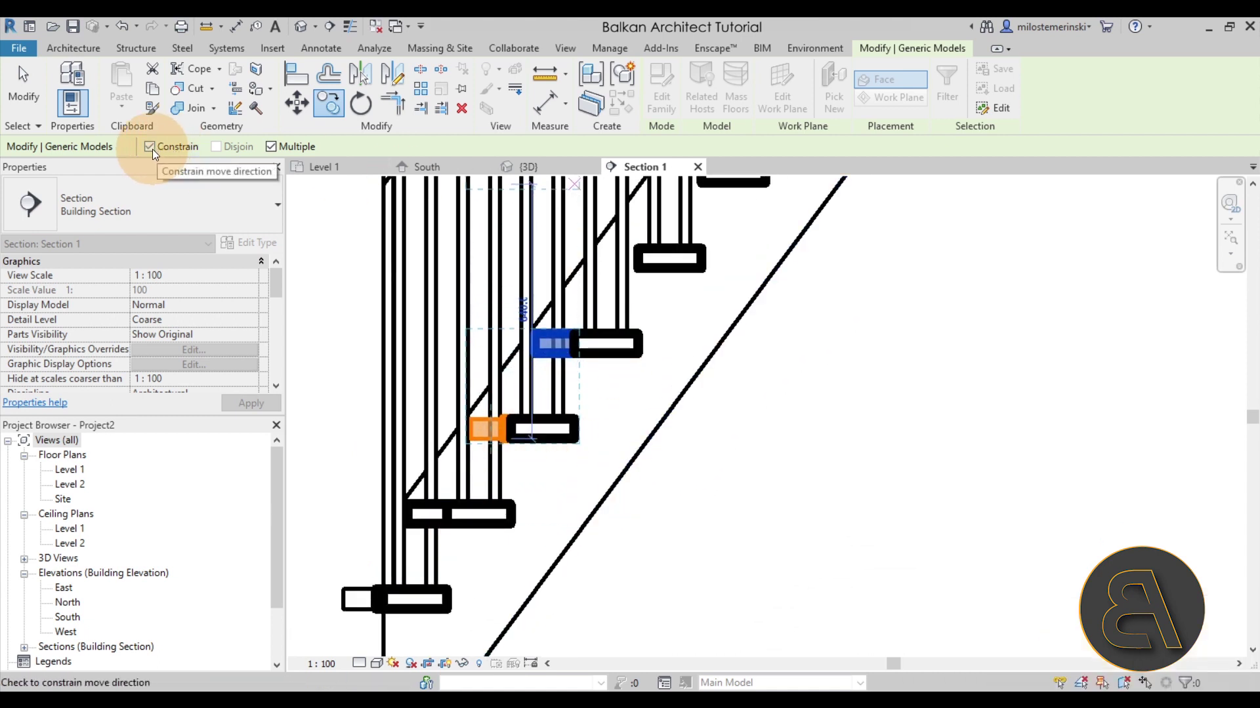
pyautogui.click(699, 282)
# - Place further nosing copies on the upper treads, toggling the Constrain option
pyautogui.moveTo(687, 297); pyautogui.dragTo(571, 525, button='middle')
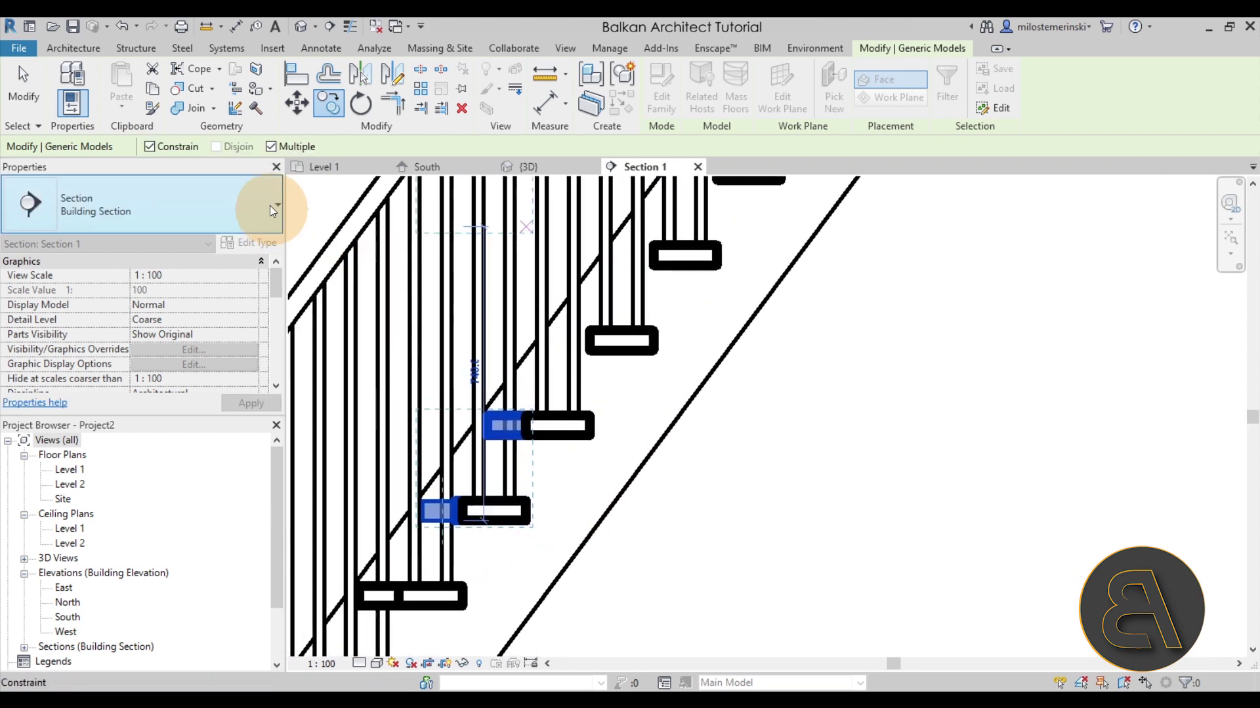
pyautogui.click(152, 147)
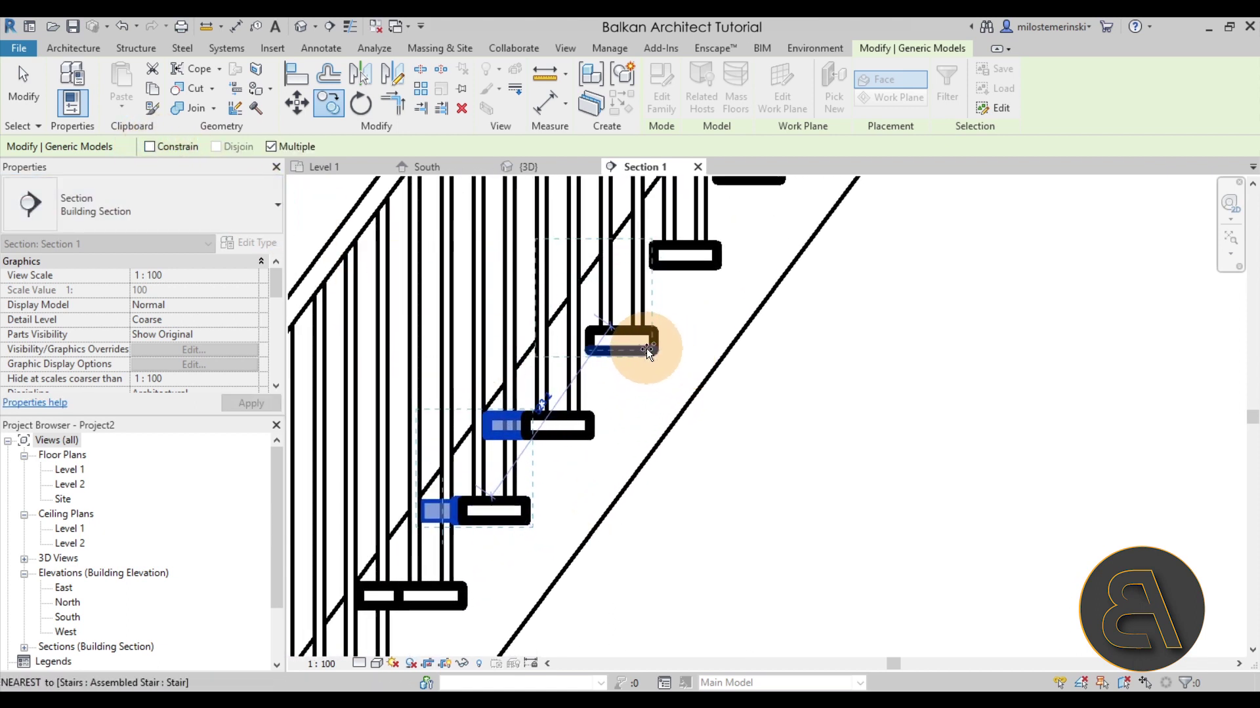
pyautogui.moveTo(650, 349); pyautogui.dragTo(677, 412, button='middle')
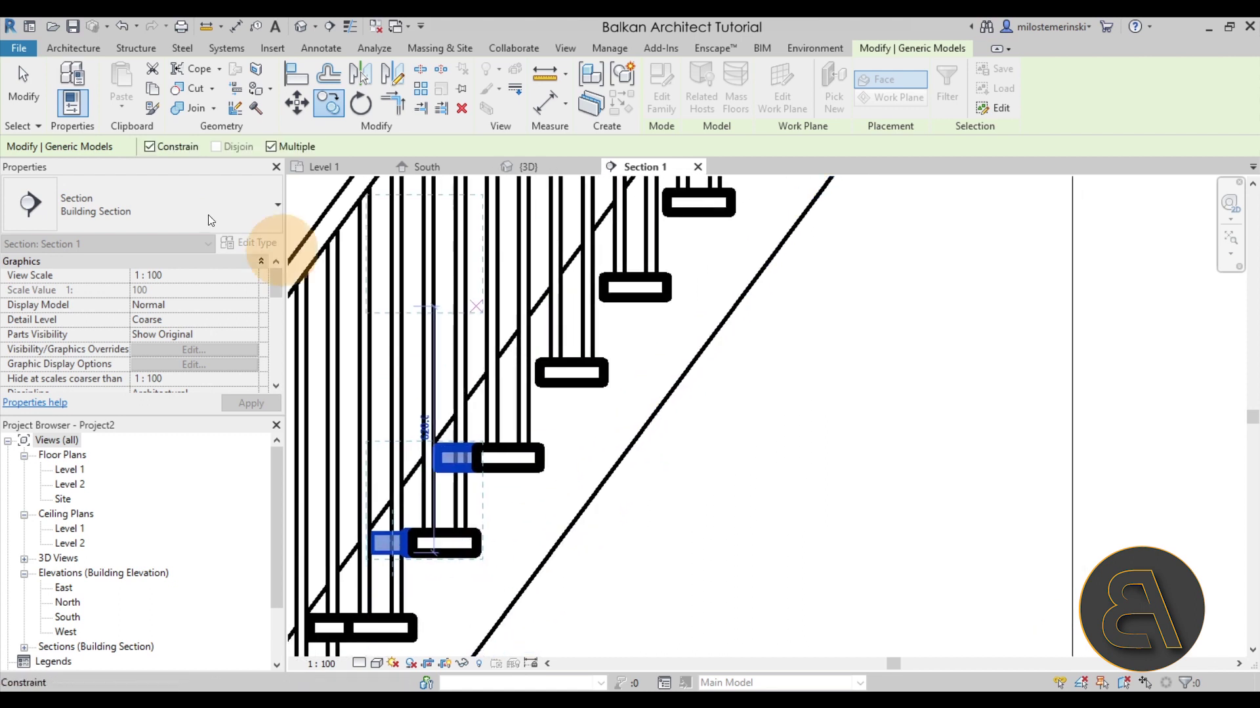
pyautogui.moveTo(647, 349); pyautogui.dragTo(574, 444, button='middle')
pyautogui.click(150, 147)
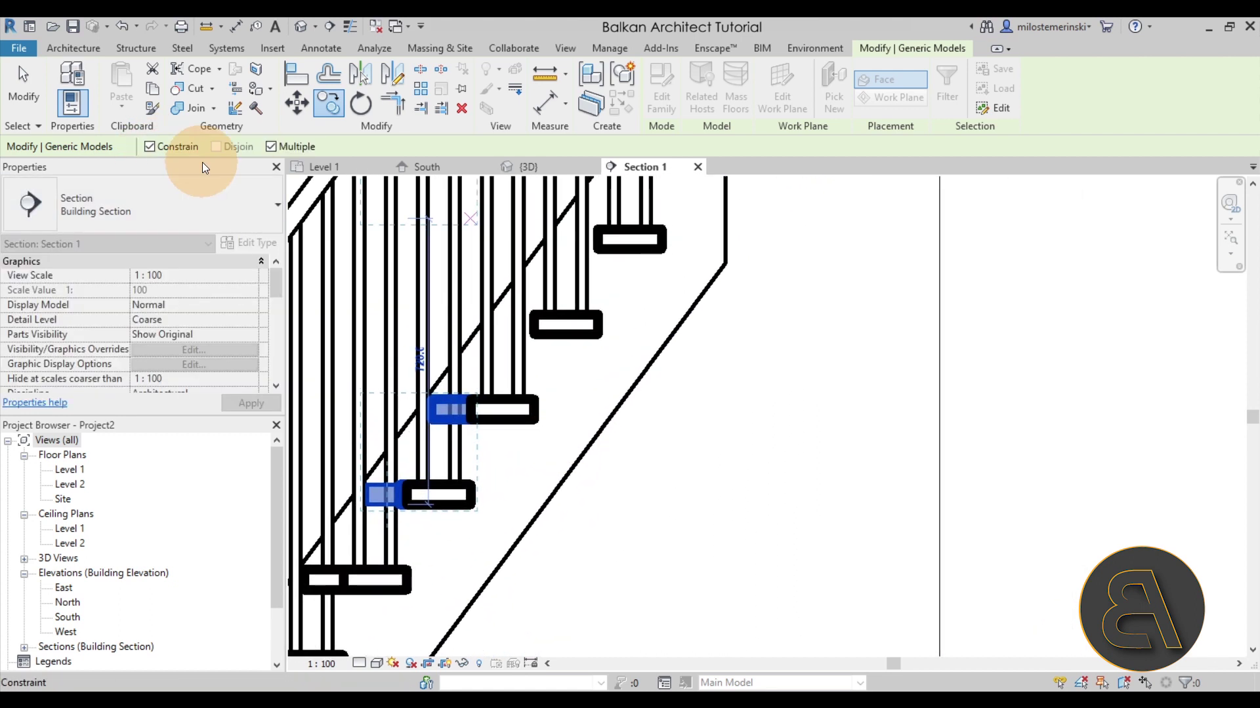
pyautogui.click(604, 335)
# - Copy the nosing pieces again onto the top treads up to Level 2
pyautogui.press('c')
pyautogui.press('c')
pyautogui.moveTo(644, 328); pyautogui.dragTo(626, 361, button='middle')
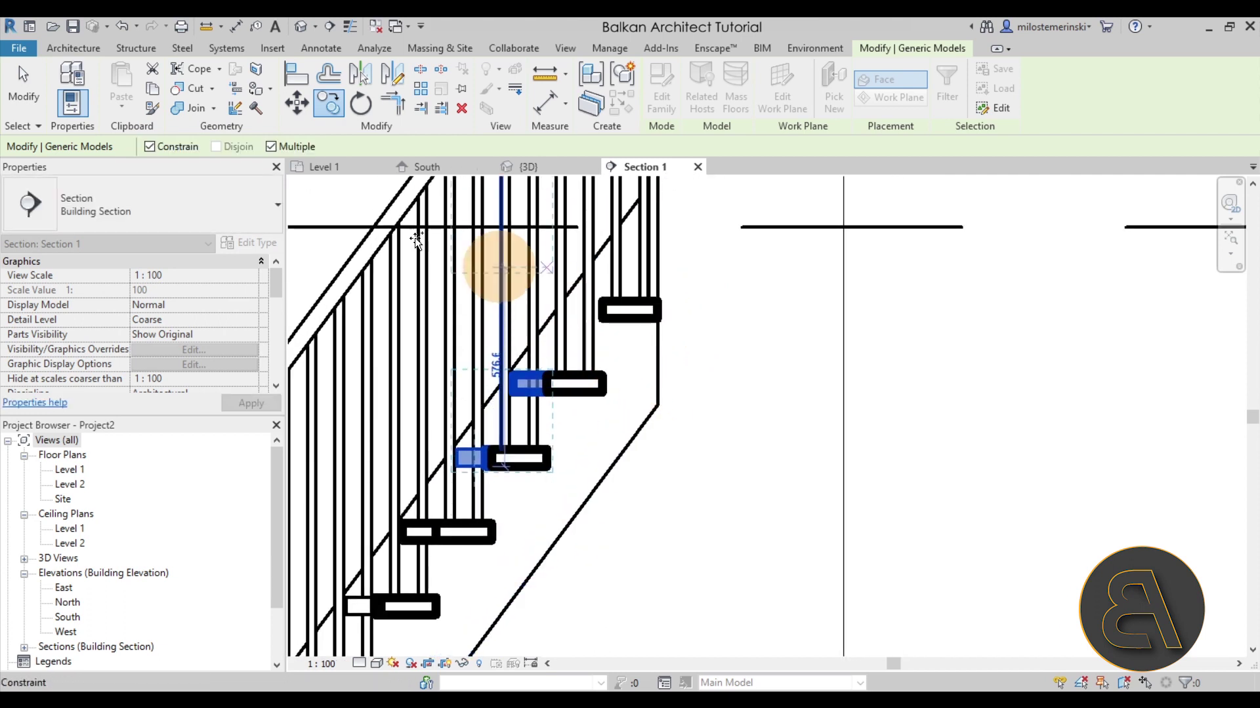
pyautogui.click(168, 153)
pyautogui.click(659, 322)
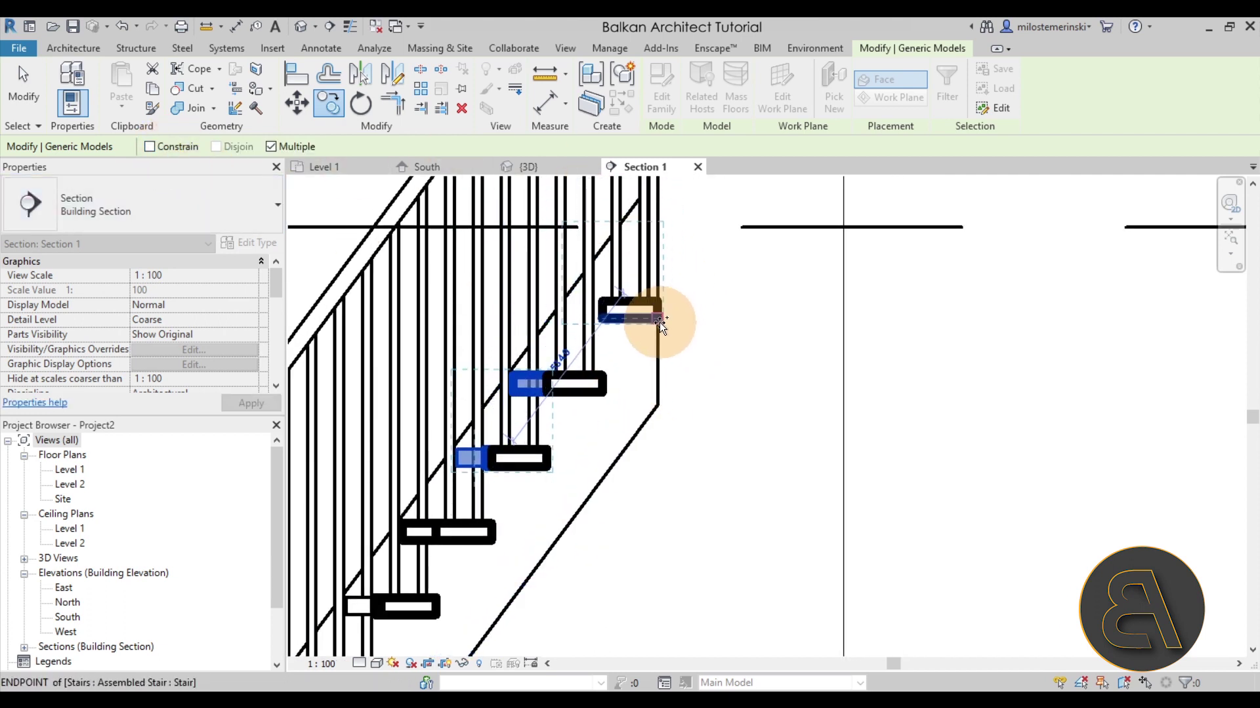
pyautogui.click(745, 310)
pyautogui.moveTo(746, 310); pyautogui.dragTo(743, 357, button='middle')
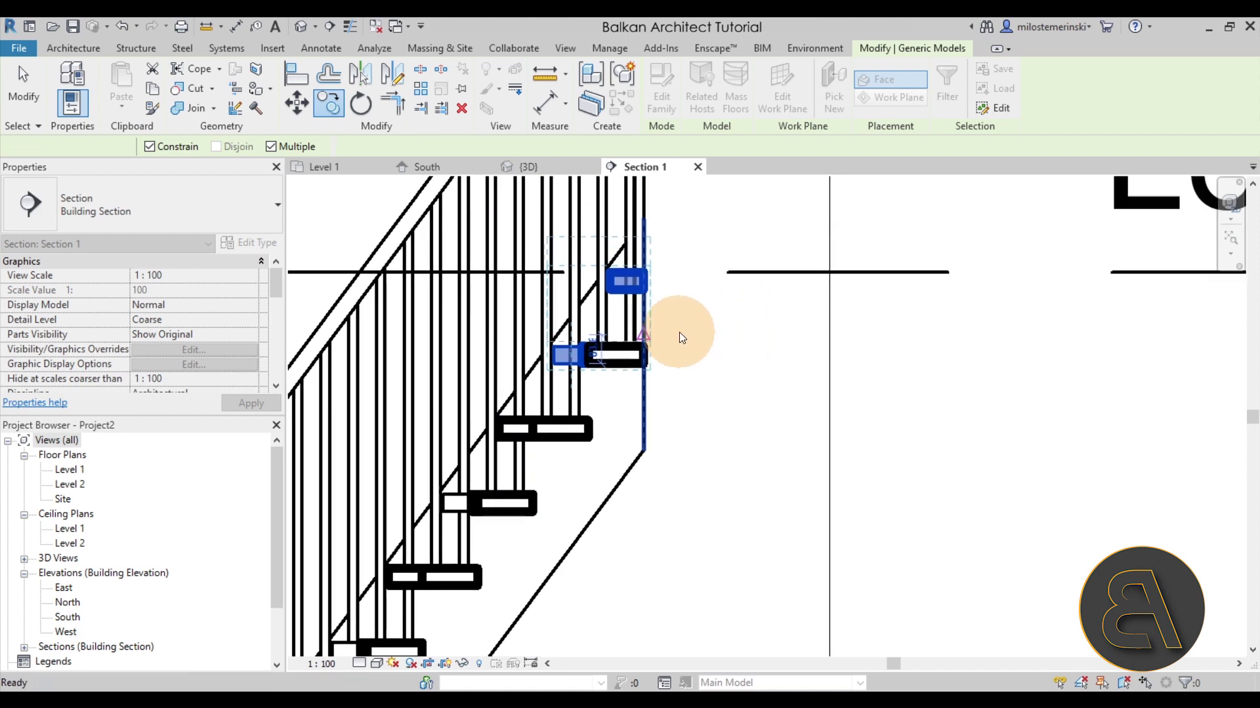
pyautogui.press('Escape')
# - Check the topmost nosing, then view the new nosings in the 3D view
pyautogui.click(631, 296)
pyautogui.scroll(-3, 702, 301)
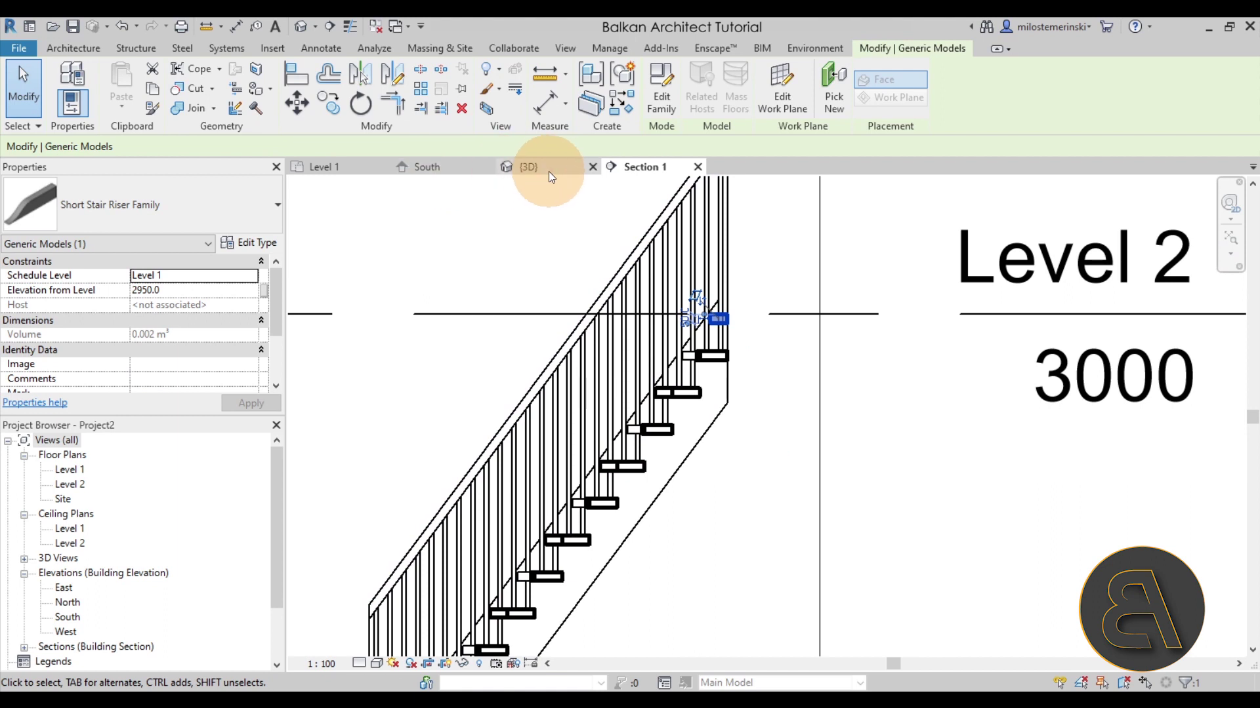
pyautogui.click(548, 171)
pyautogui.keyDown('shift'); pyautogui.moveTo(562, 323); pyautogui.dragTo(709, 492, button='middle'); pyautogui.keyUp('shift')
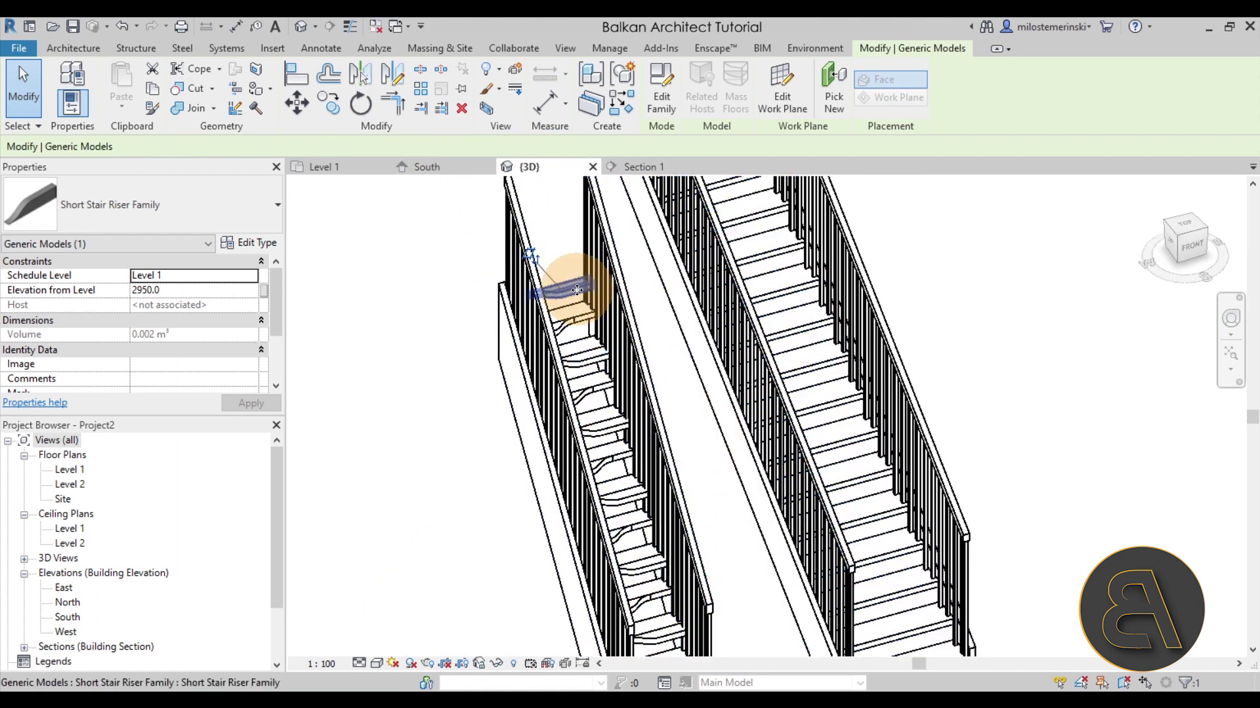
pyautogui.press('Escape')
pyautogui.keyDown('shift'); pyautogui.moveTo(587, 294); pyautogui.dragTo(722, 498, button='middle'); pyautogui.keyUp('shift')
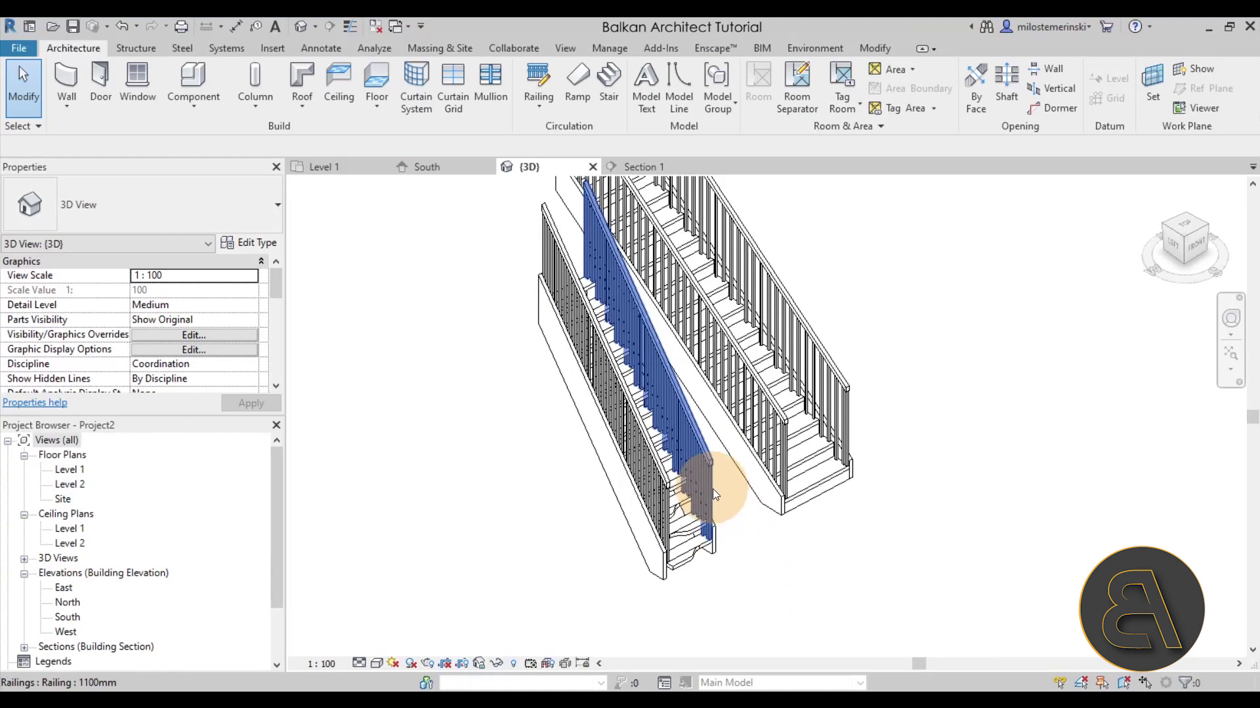
# - Select both railings of the short-run stair and delete them
pyautogui.click(712, 489)
pyautogui.keyDown('ctrl'); pyautogui.click(660, 487); pyautogui.keyUp('ctrl')
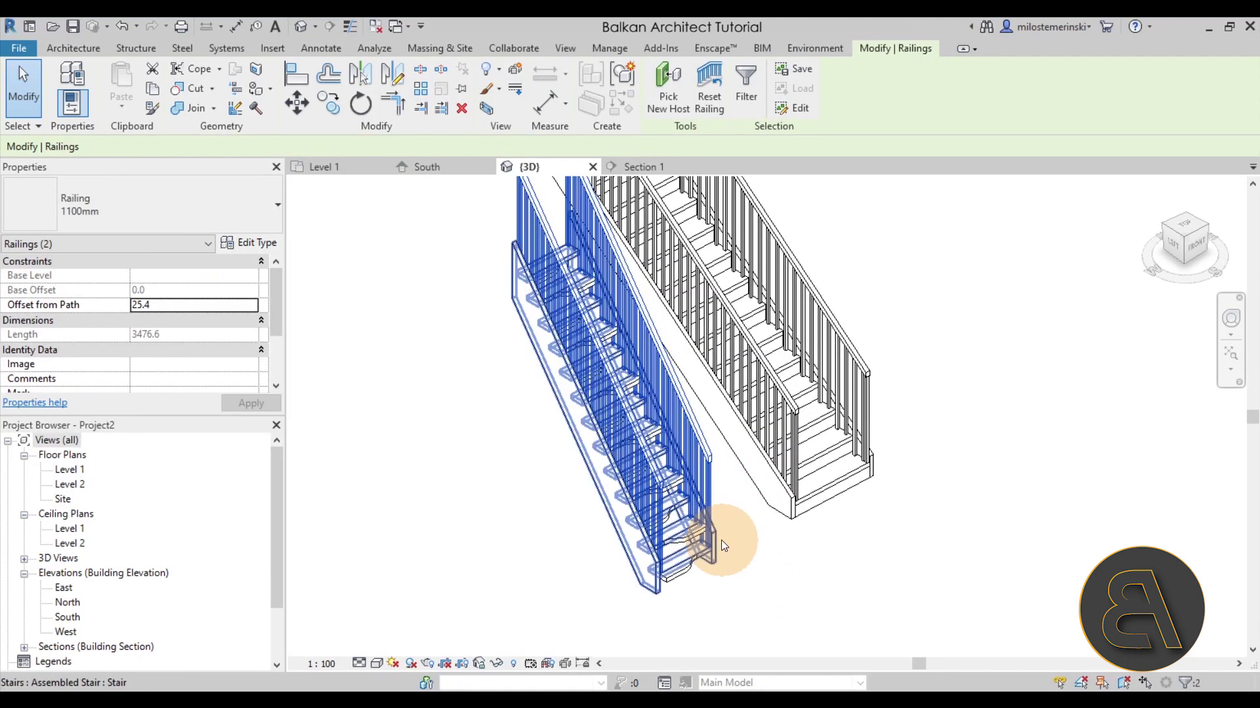
pyautogui.press('Delete')
pyautogui.keyDown('shift'); pyautogui.moveTo(931, 570); pyautogui.dragTo(667, 439, button='middle'); pyautogui.keyUp('shift')
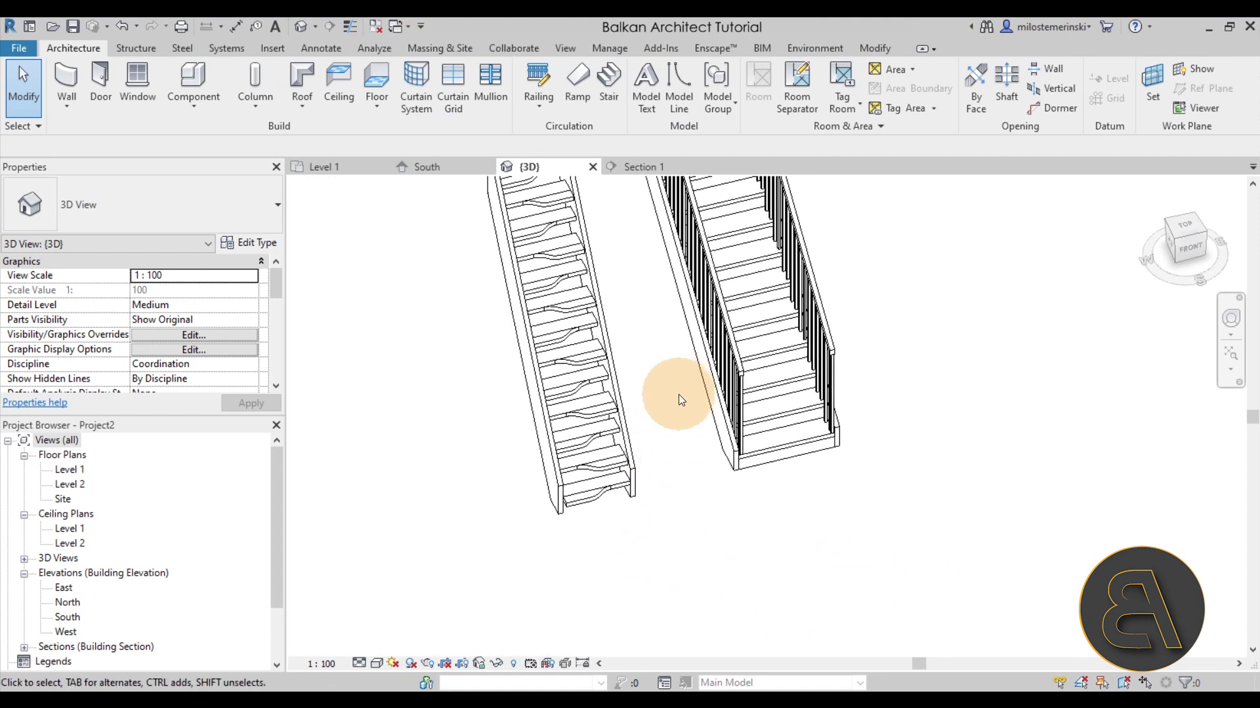
pyautogui.keyDown('shift'); pyautogui.moveTo(678, 395); pyautogui.dragTo(618, 382, button='middle'); pyautogui.keyUp('shift')
pyautogui.scroll(3, 683, 407)
pyautogui.scroll(-4, 710, 336)
# - Orbit and zoom the 3D view in close on the curved tread nosings
pyautogui.keyDown('shift'); pyautogui.moveTo(710, 336); pyautogui.dragTo(745, 282, button='middle'); pyautogui.keyUp('shift')
pyautogui.scroll(3, 767, 583)
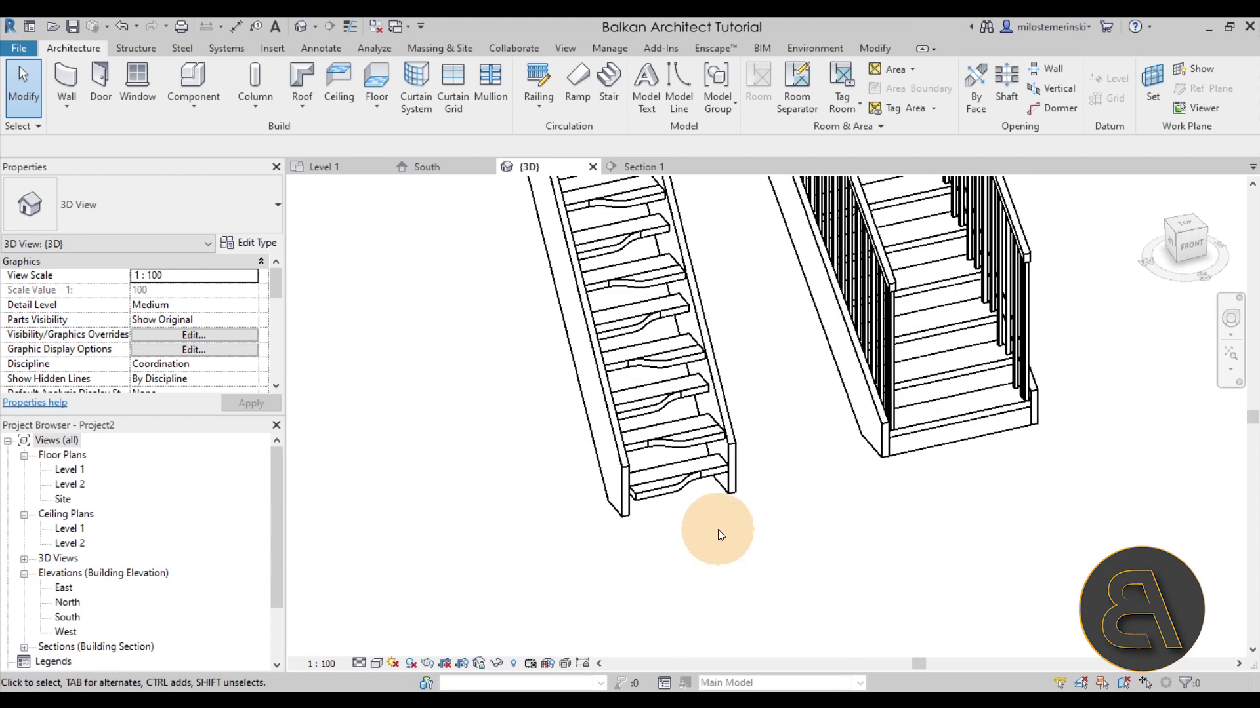
pyautogui.keyDown('shift'); pyautogui.moveTo(756, 456); pyautogui.dragTo(771, 583, button='middle'); pyautogui.keyUp('shift')
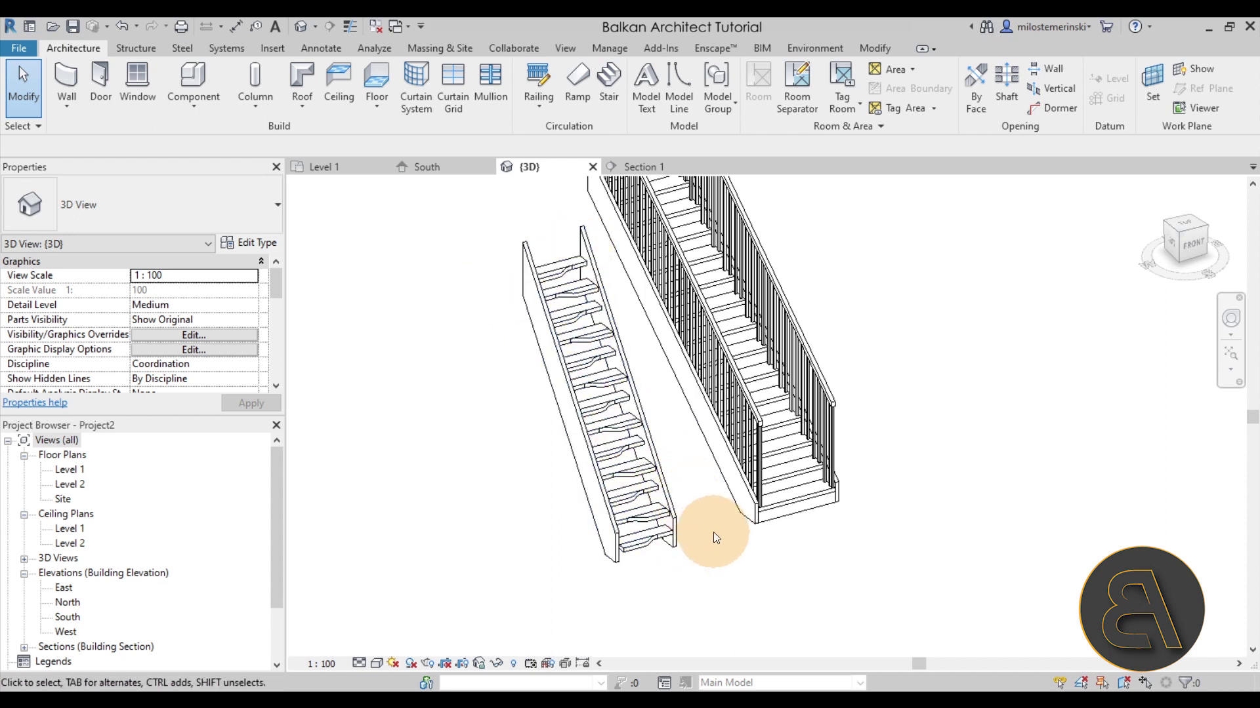
pyautogui.keyDown('shift'); pyautogui.moveTo(729, 581); pyautogui.dragTo(647, 680, button='middle'); pyautogui.keyUp('shift')
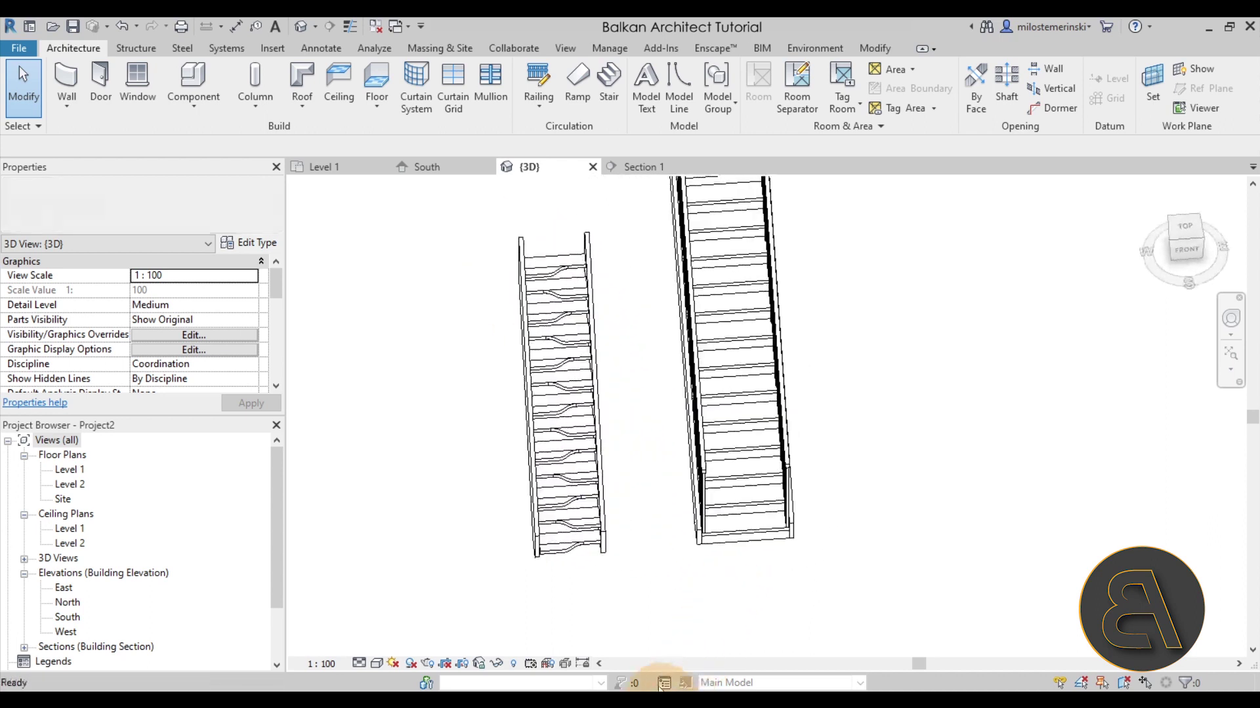
pyautogui.keyDown('shift'); pyautogui.moveTo(602, 575); pyautogui.dragTo(653, 563, button='middle'); pyautogui.keyUp('shift')
pyautogui.scroll(6, 534, 270)
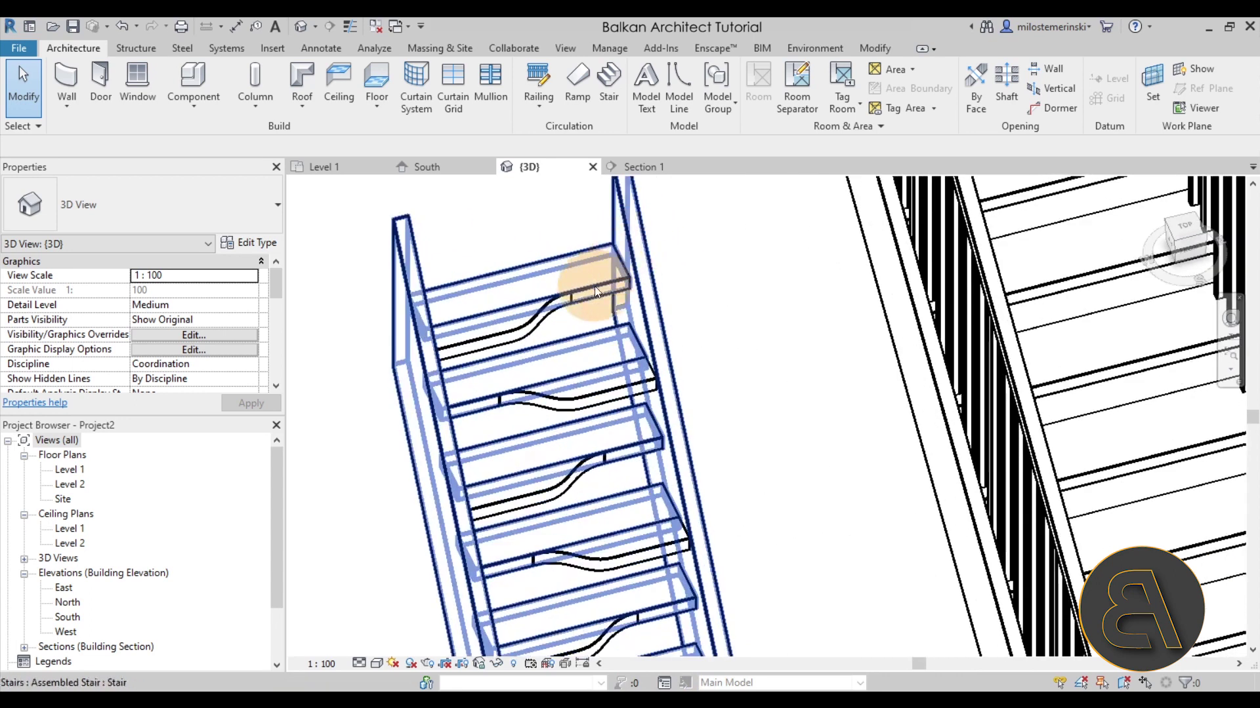
pyautogui.keyDown('shift'); pyautogui.moveTo(564, 302); pyautogui.dragTo(601, 318, button='middle'); pyautogui.keyUp('shift')
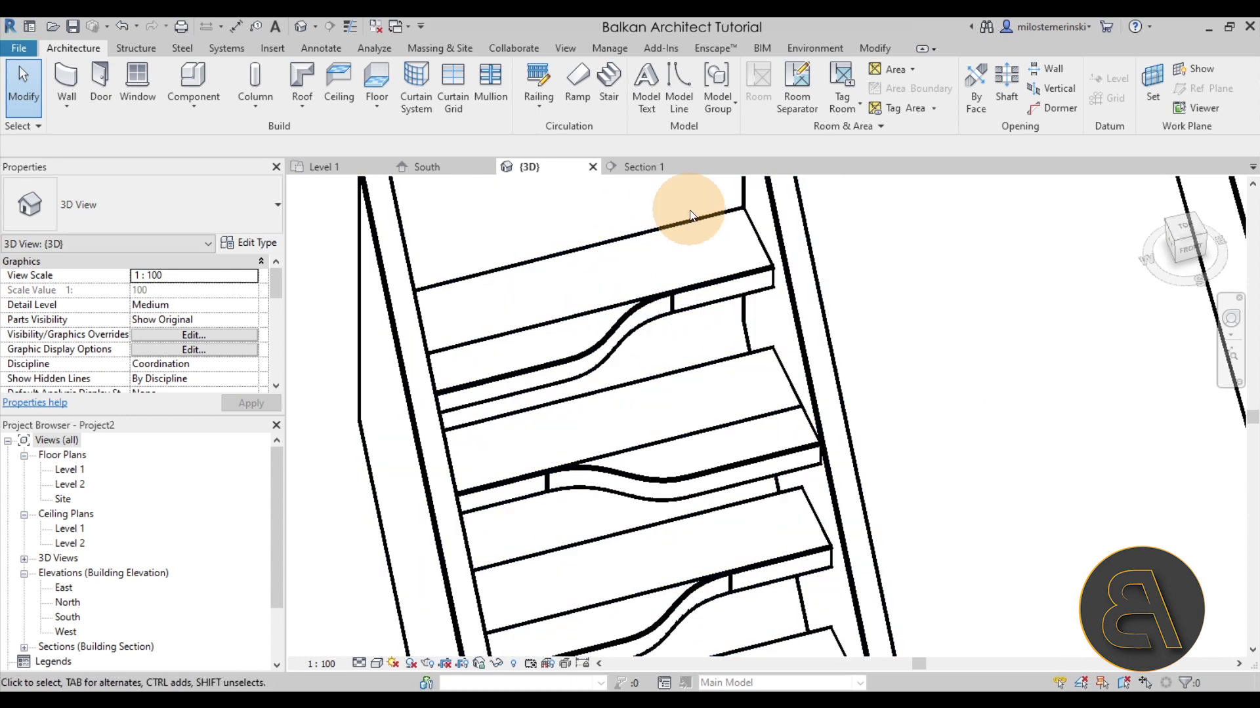
pyautogui.click(873, 49)
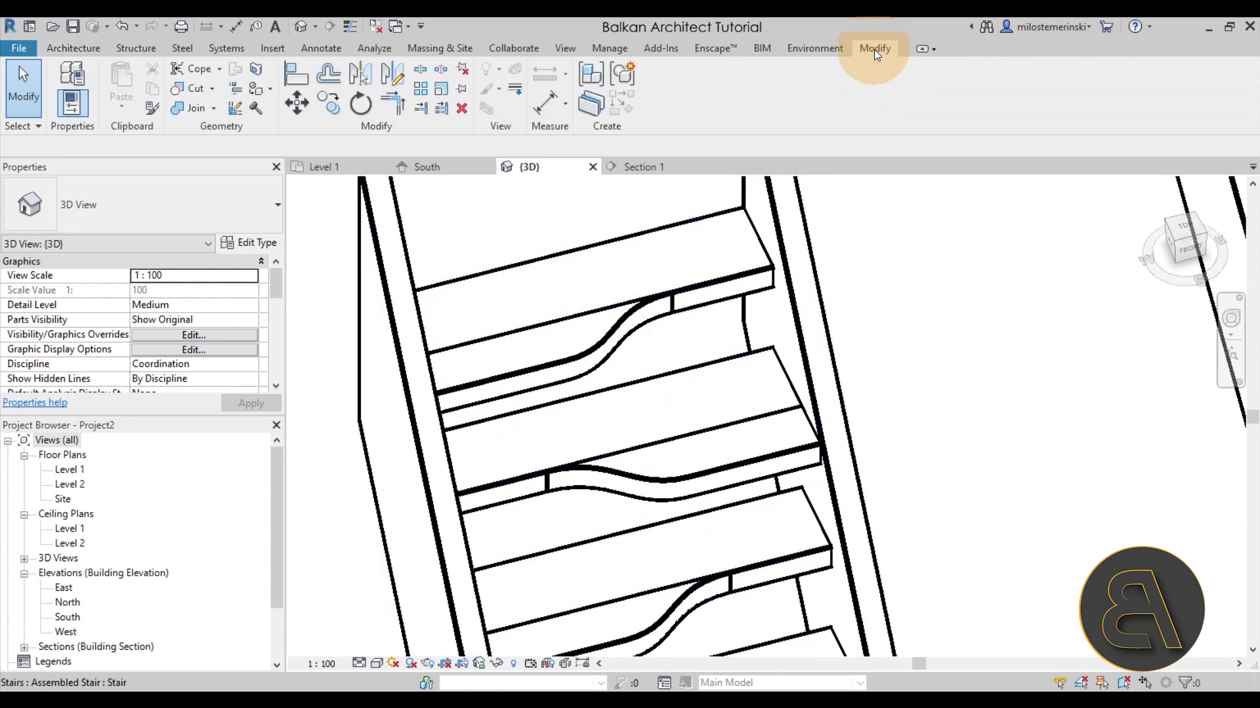
# - Use Linework with <Invisible lines> to hide three straight tread edges
pyautogui.click(517, 91)
pyautogui.click(690, 96)
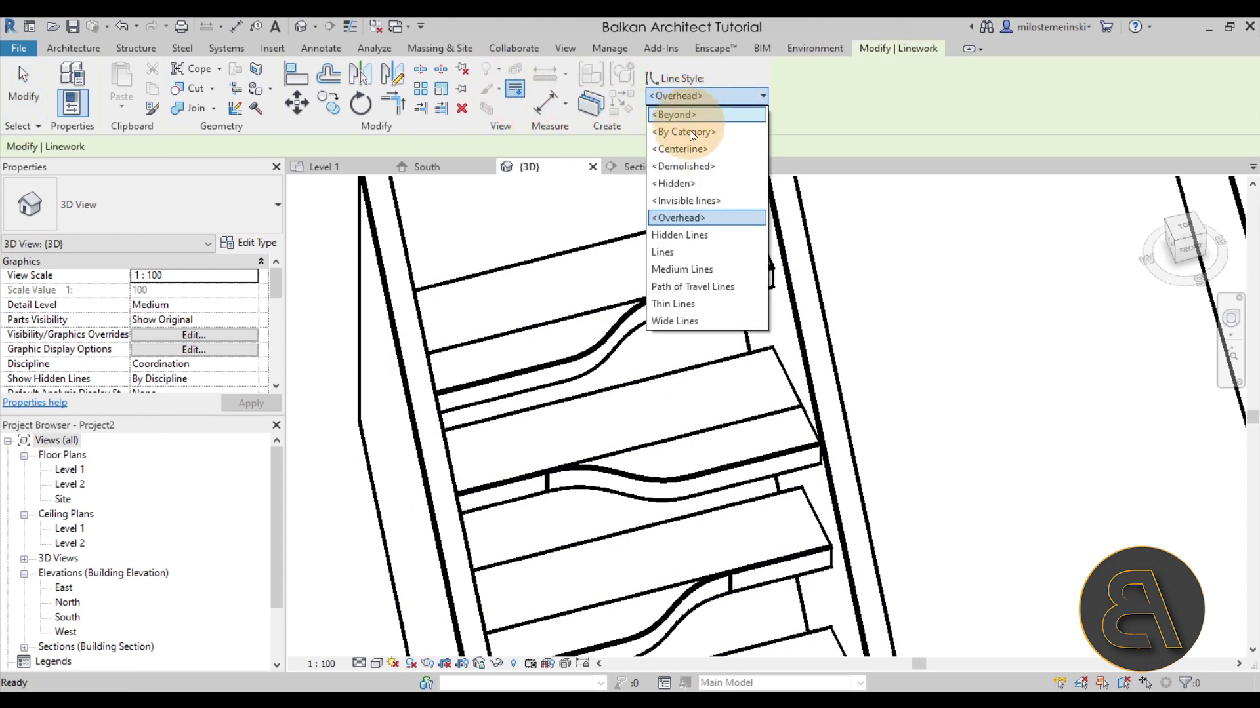
pyautogui.click(679, 202)
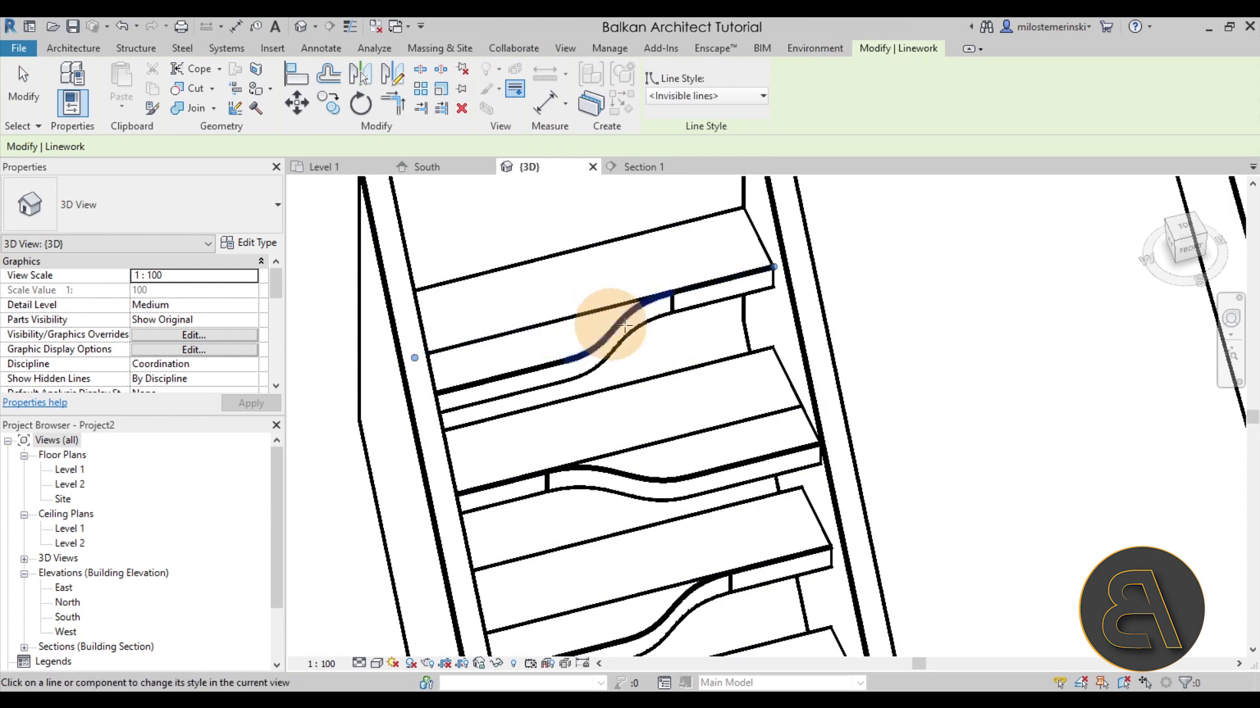
pyautogui.click(772, 267)
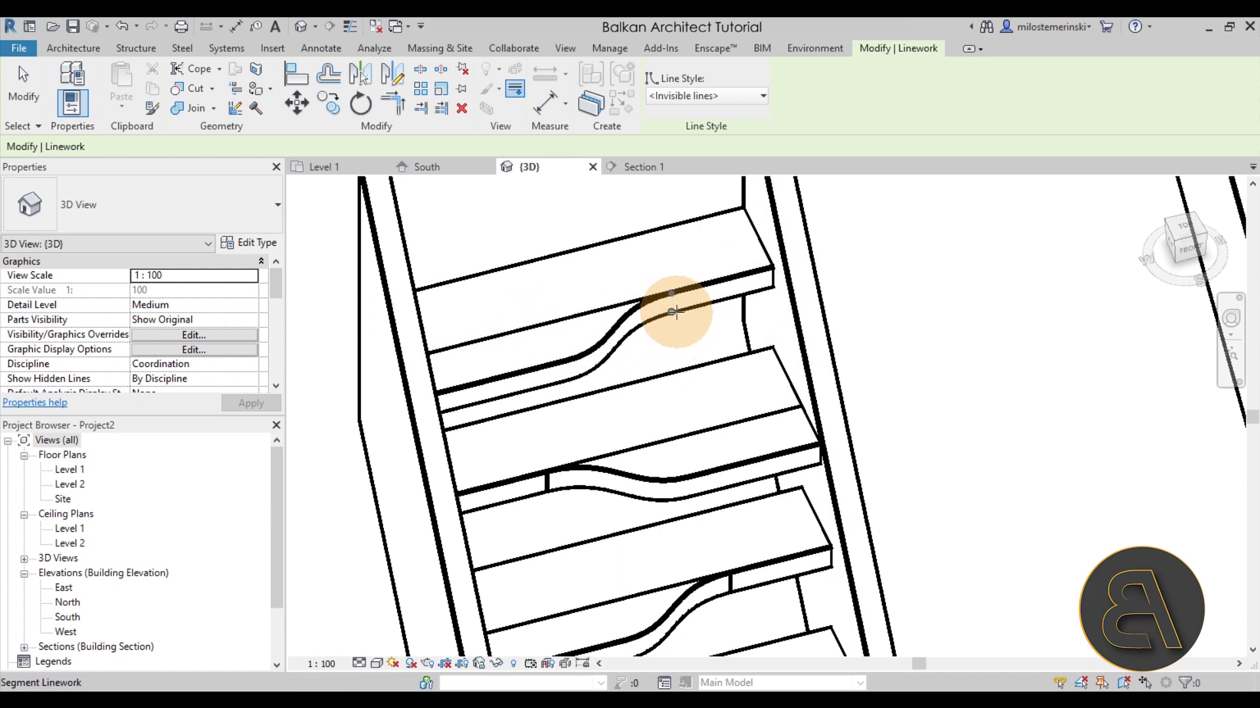
pyautogui.scroll(-3, 653, 295)
pyautogui.scroll(6, 582, 225)
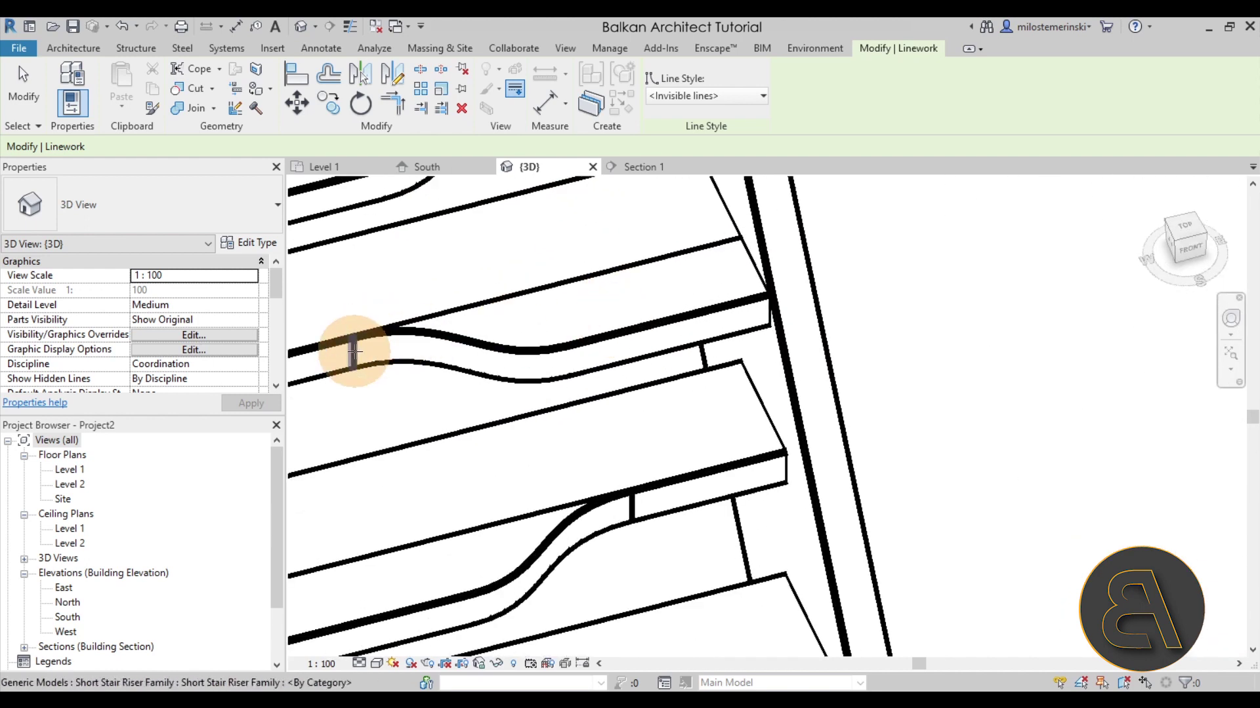
pyautogui.scroll(3, 505, 374)
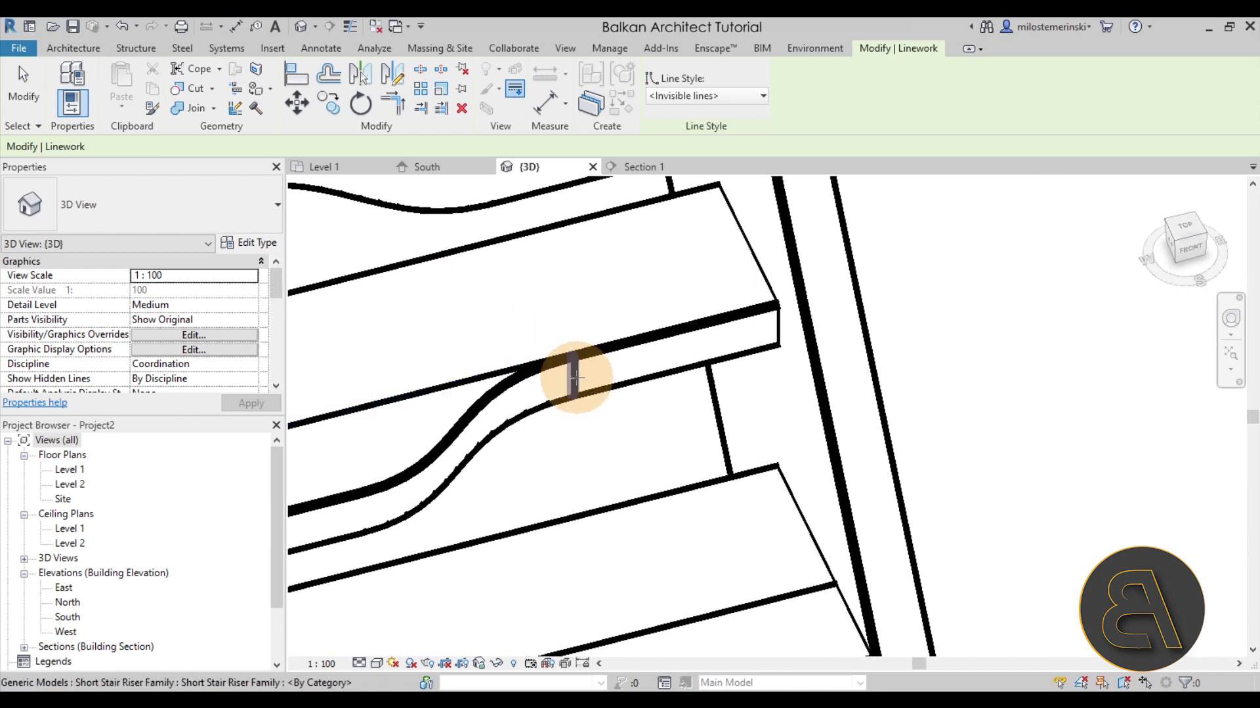
pyautogui.click(414, 394)
pyautogui.scroll(-2, 649, 316)
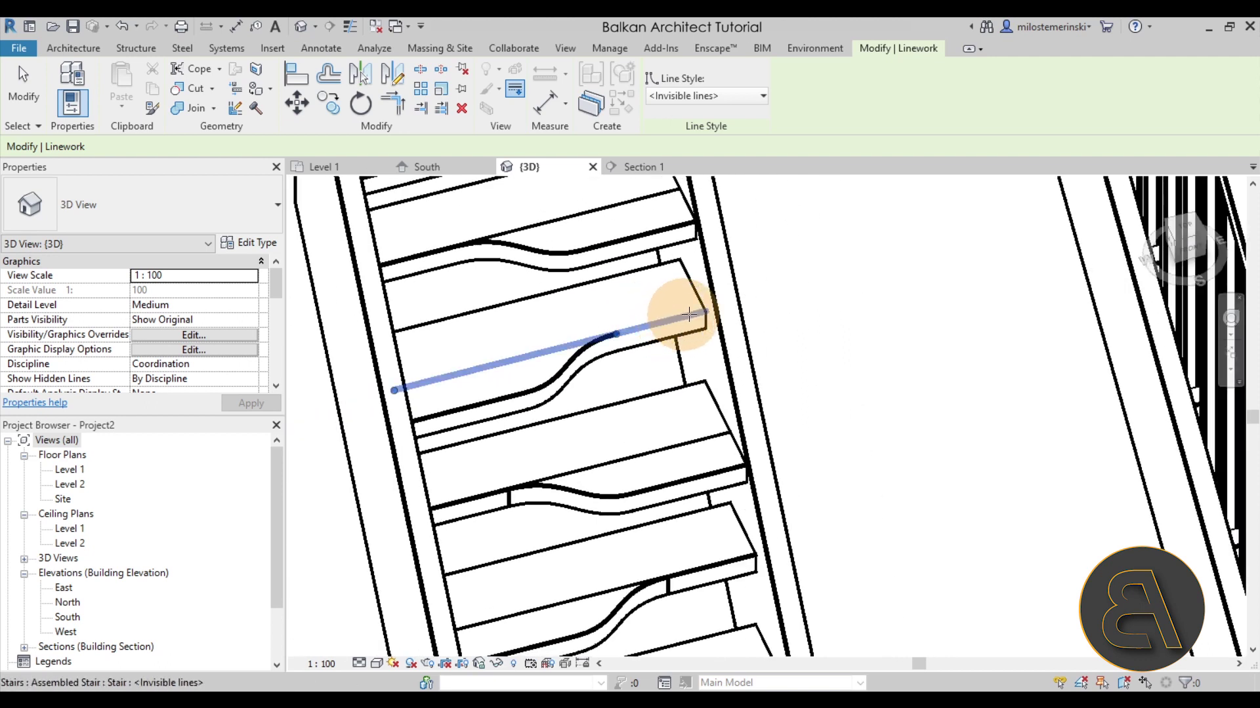
pyautogui.click(646, 326)
# - Restore the curved nosing line with <By Category> and shorten it to end at the curve
pyautogui.click(699, 96)
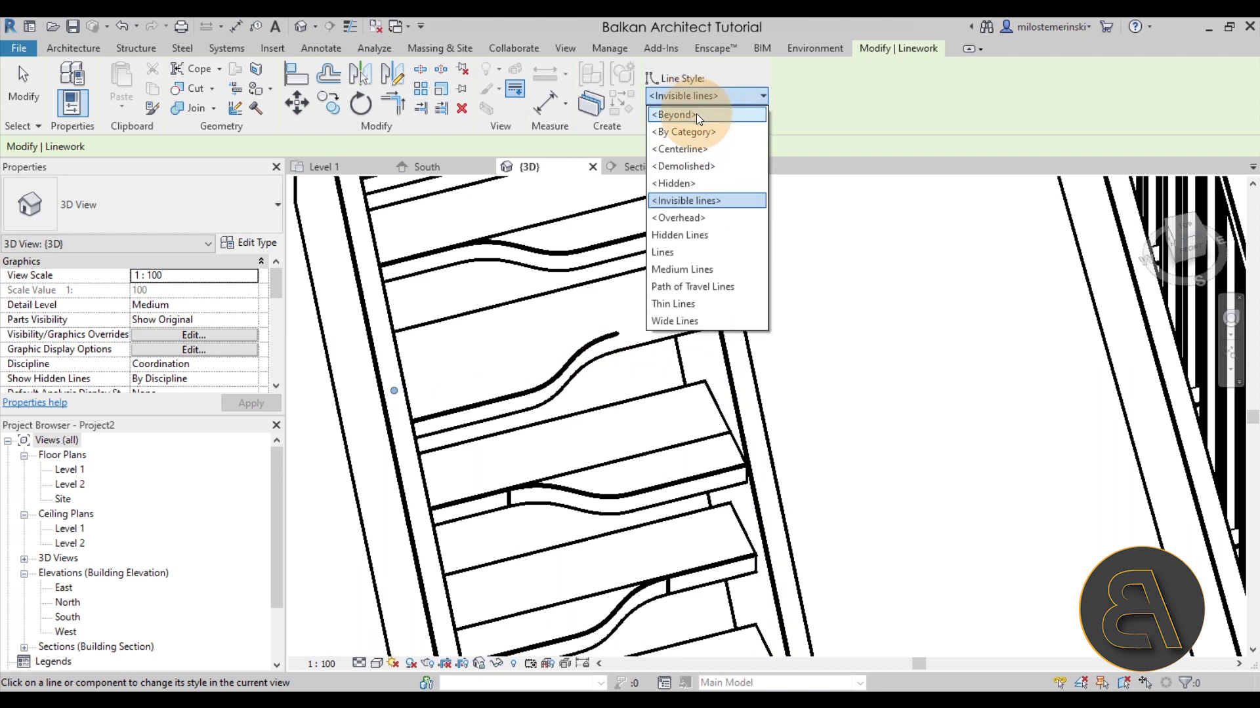
pyautogui.click(691, 131)
pyautogui.click(597, 343)
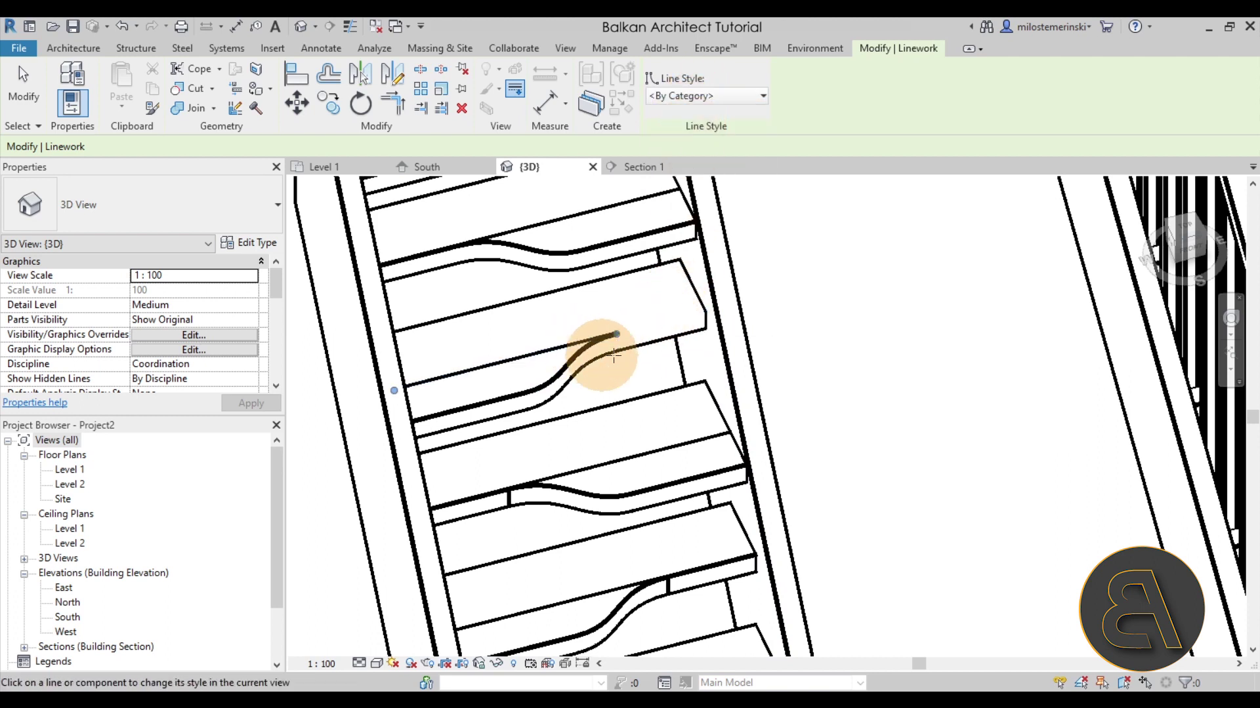
pyautogui.moveTo(616, 334); pyautogui.dragTo(705, 309)
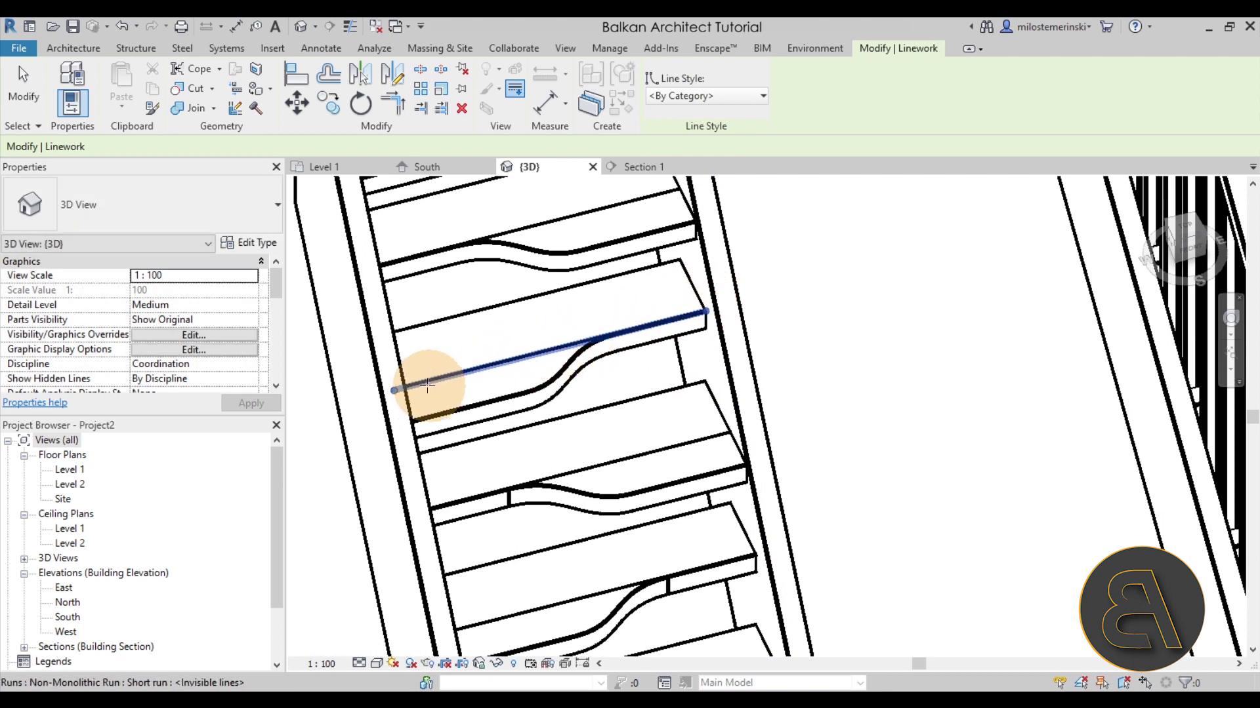
pyautogui.moveTo(403, 390); pyautogui.dragTo(617, 333)
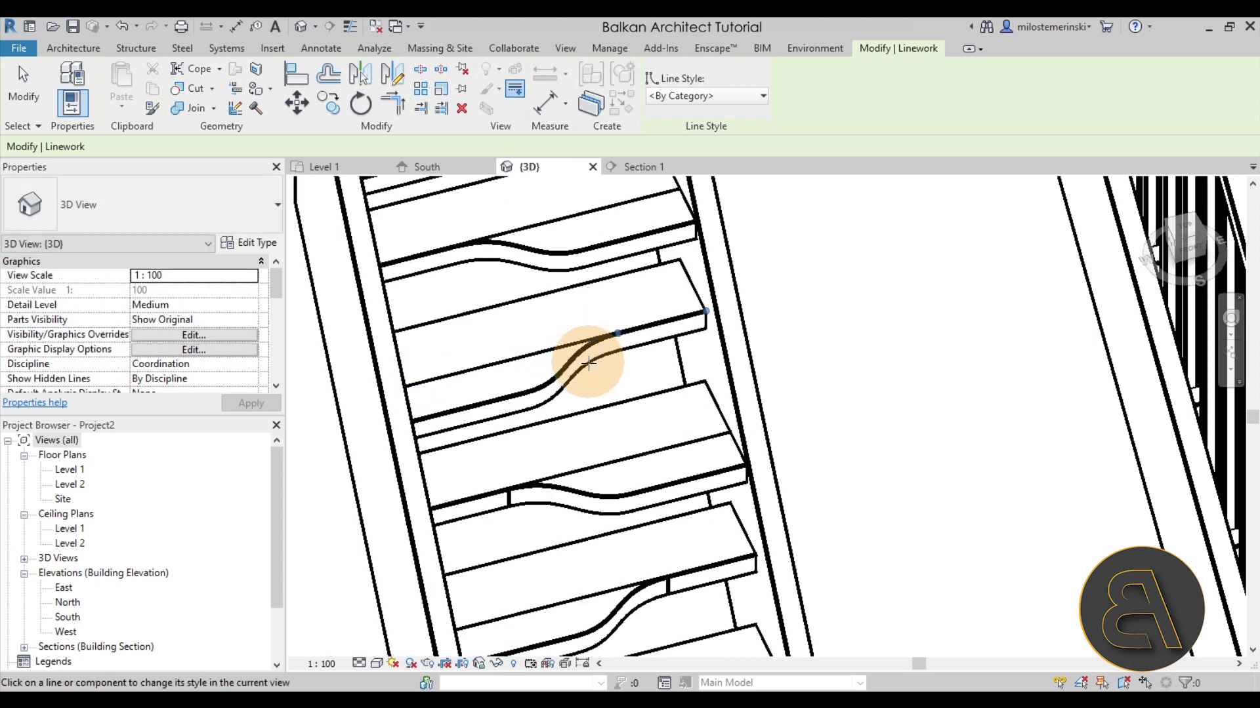
# - Switch the Linework style back to <Invisible lines> and hide the first straight tread edge
pyautogui.click(616, 332)
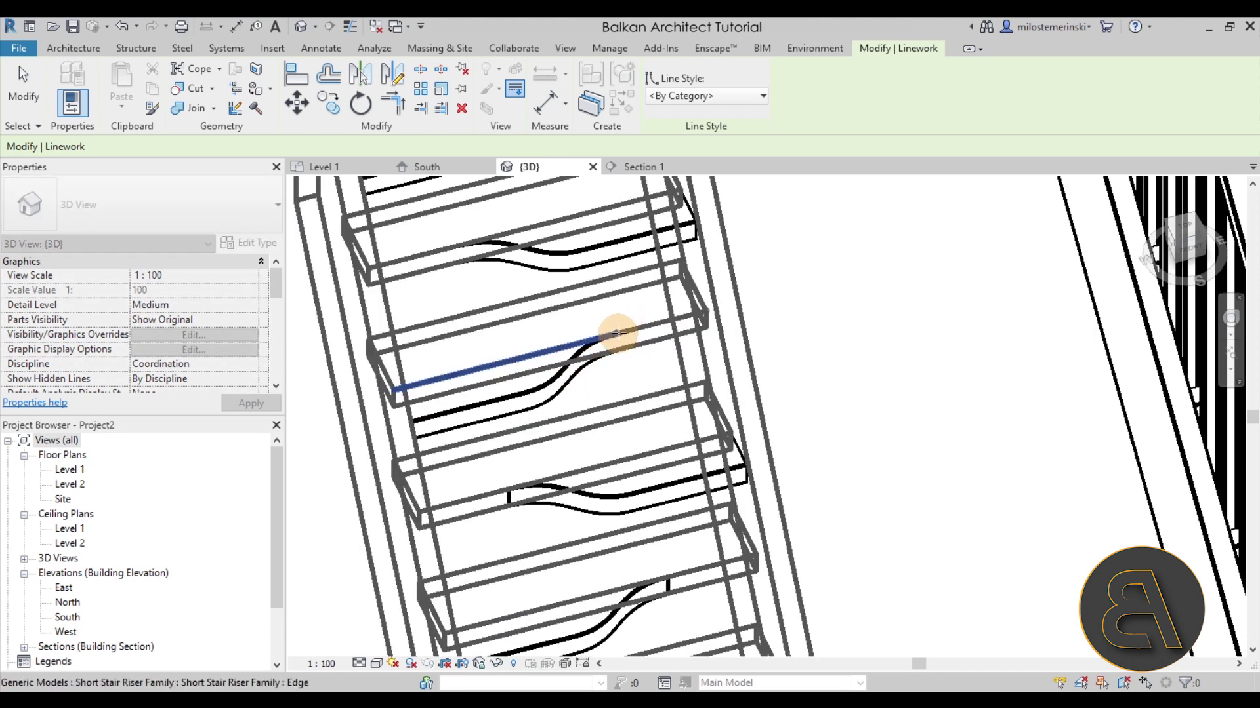
pyautogui.click(708, 97)
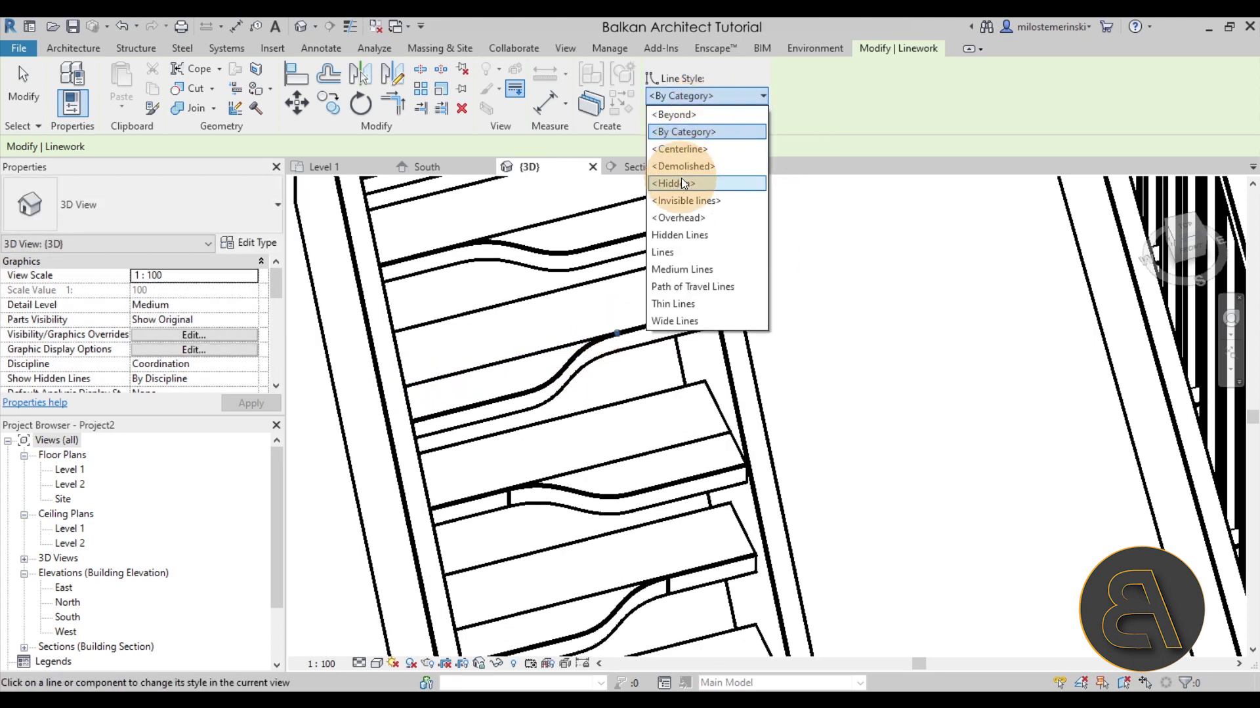
pyautogui.click(682, 200)
pyautogui.click(636, 407)
pyautogui.scroll(-1, 734, 276)
pyautogui.scroll(1, 562, 253)
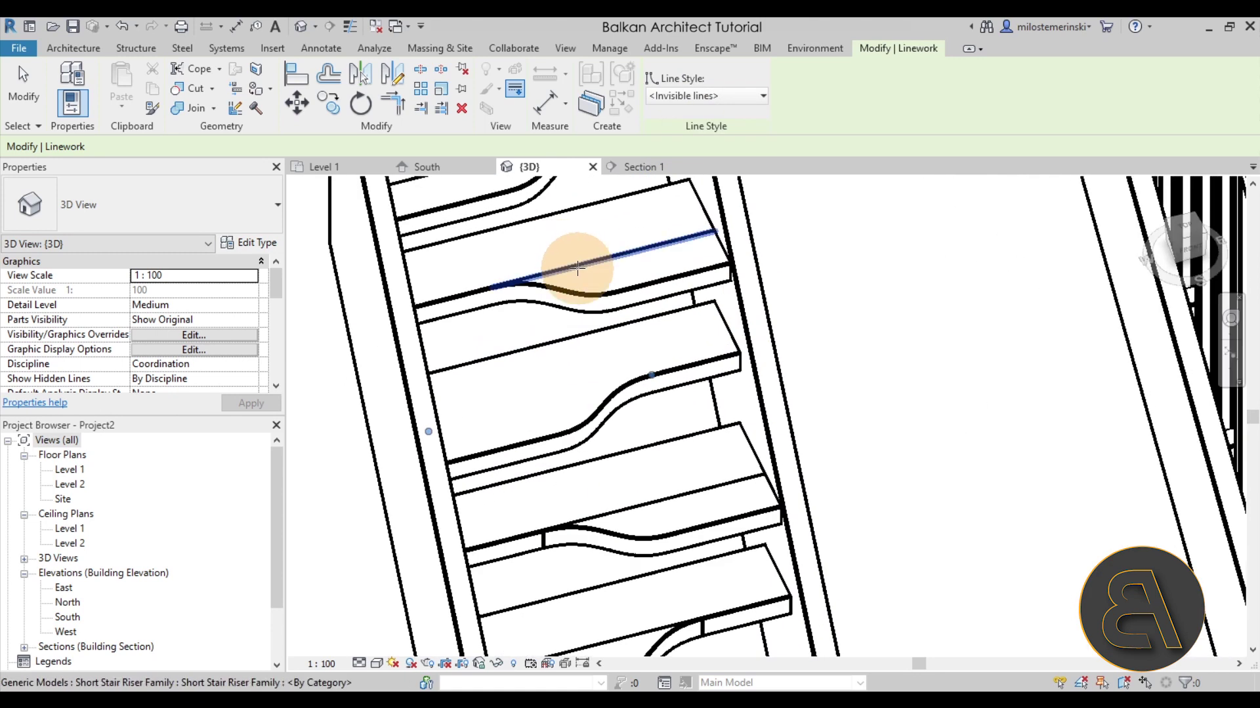
# - Hide the straight edges on several more treads, including the leftover piece beside the curve
pyautogui.click(578, 268)
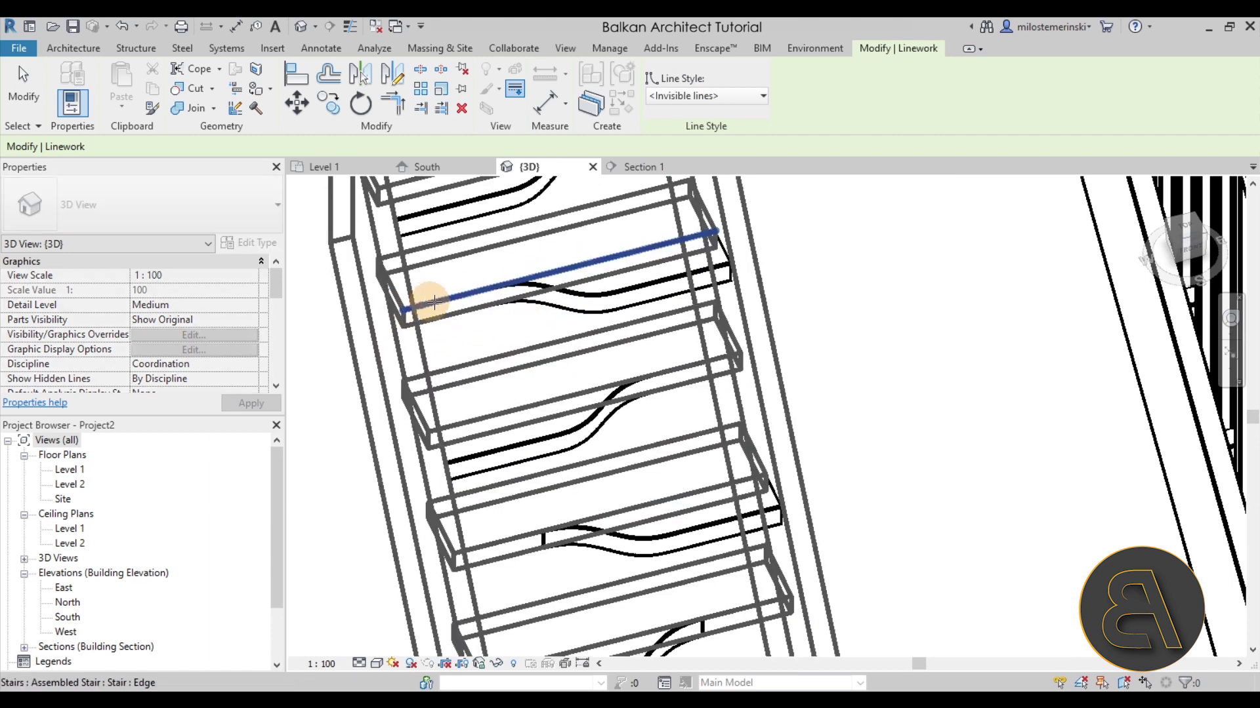
pyautogui.click(403, 307)
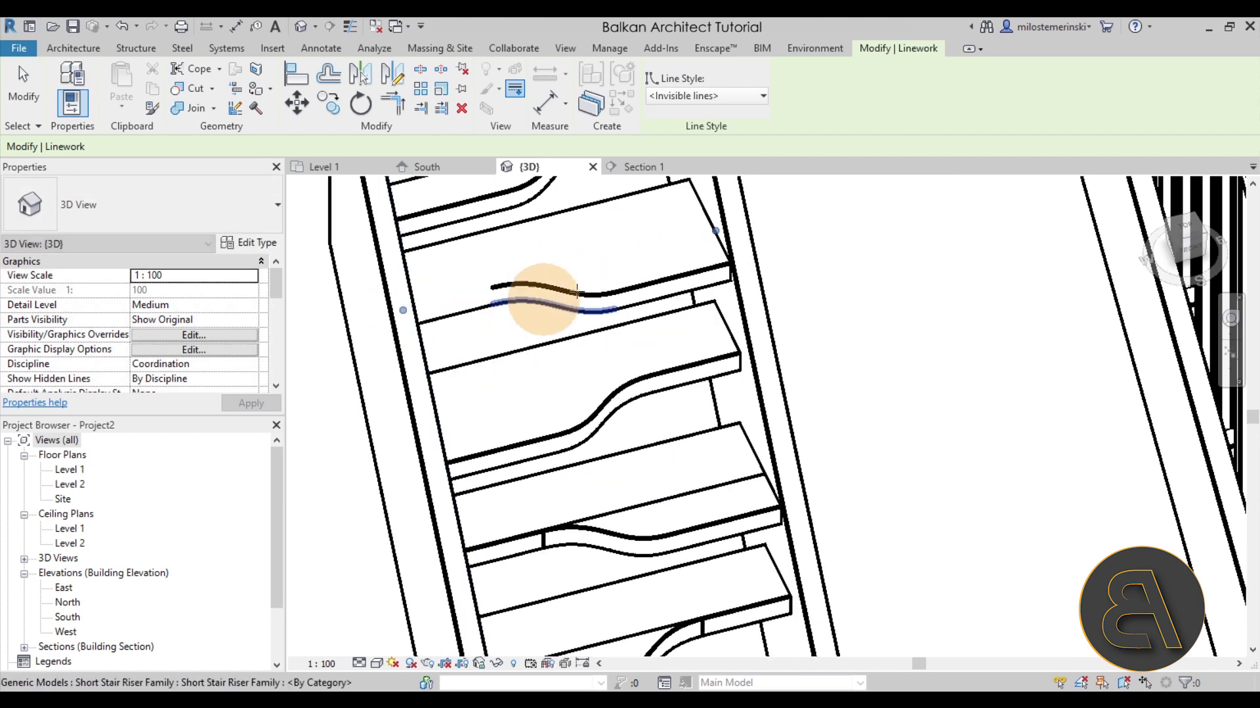
pyautogui.click(724, 226)
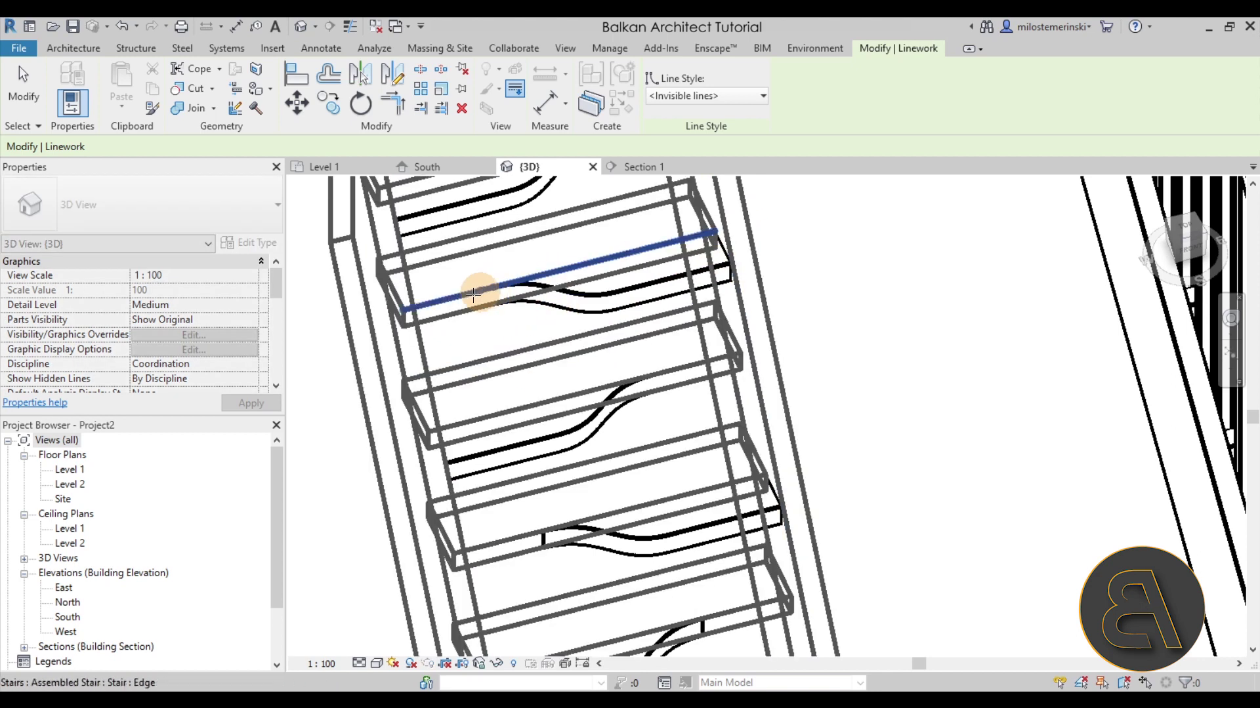
pyautogui.click(438, 307)
pyautogui.click(725, 225)
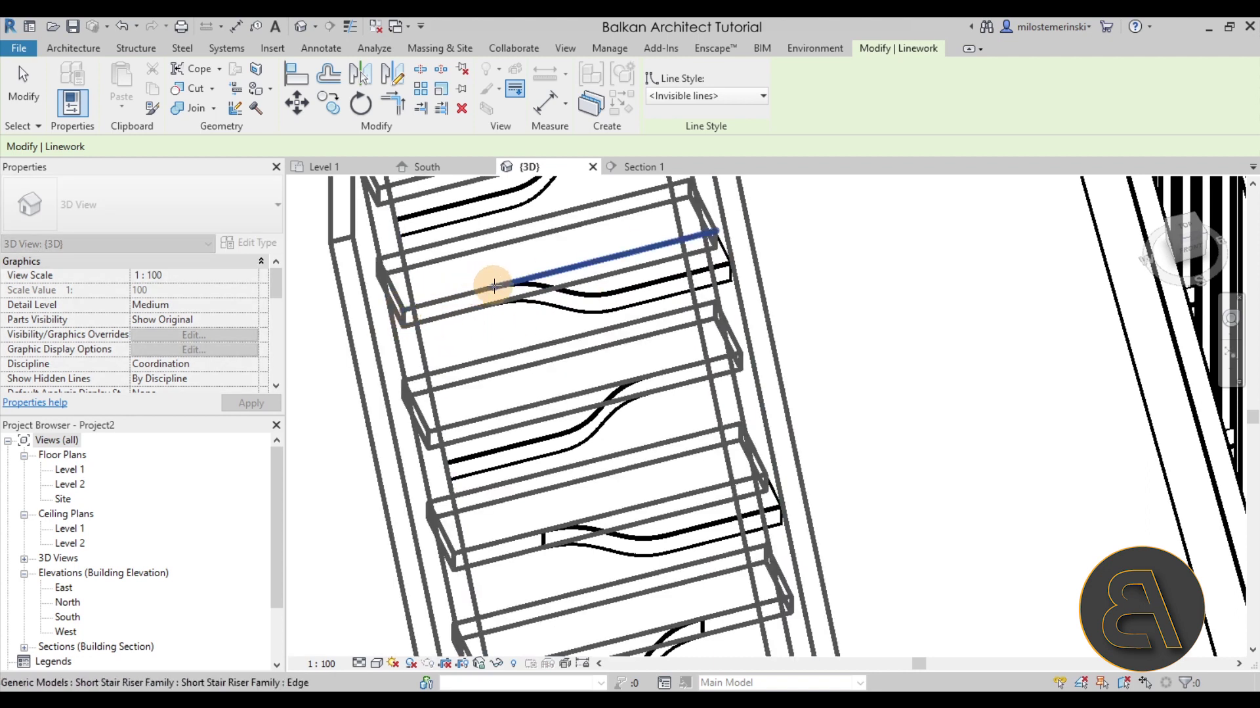
# - Orbit to a steeper angle and hide the straight edges on two hidden treads
pyautogui.scroll(-3, 624, 273)
pyautogui.moveTo(793, 437); pyautogui.dragTo(908, 501, button='middle')
pyautogui.scroll(5, 880, 584)
pyautogui.scroll(-3, 643, 315)
pyautogui.scroll(3, 520, 316)
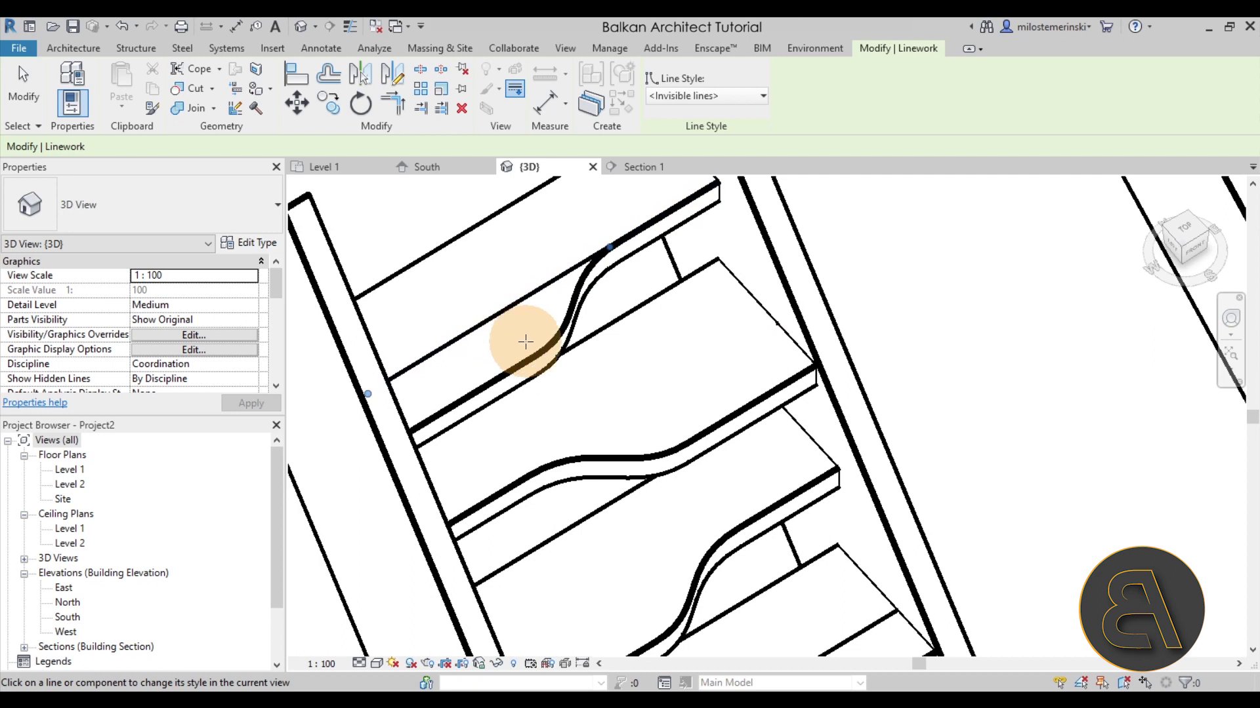
pyautogui.keyDown('shift'); pyautogui.moveTo(497, 332); pyautogui.dragTo(466, 302, button='middle'); pyautogui.keyUp('shift')
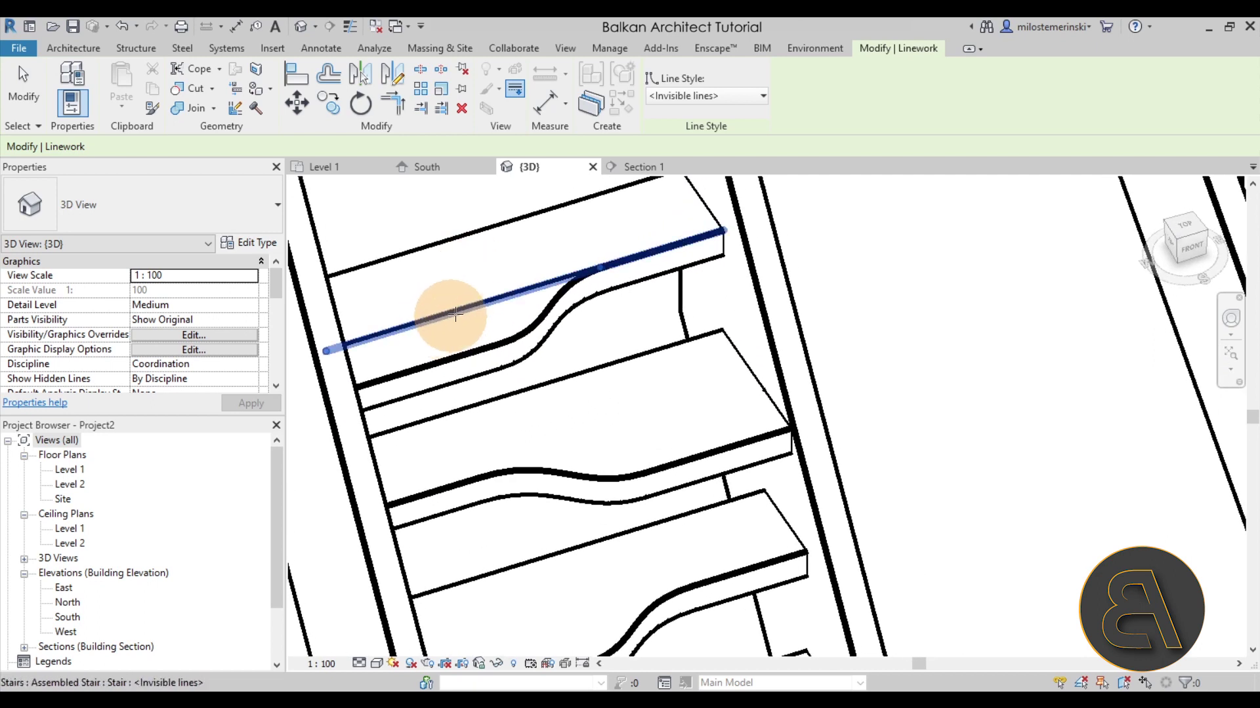
pyautogui.scroll(-3, 557, 329)
pyautogui.scroll(4, 553, 400)
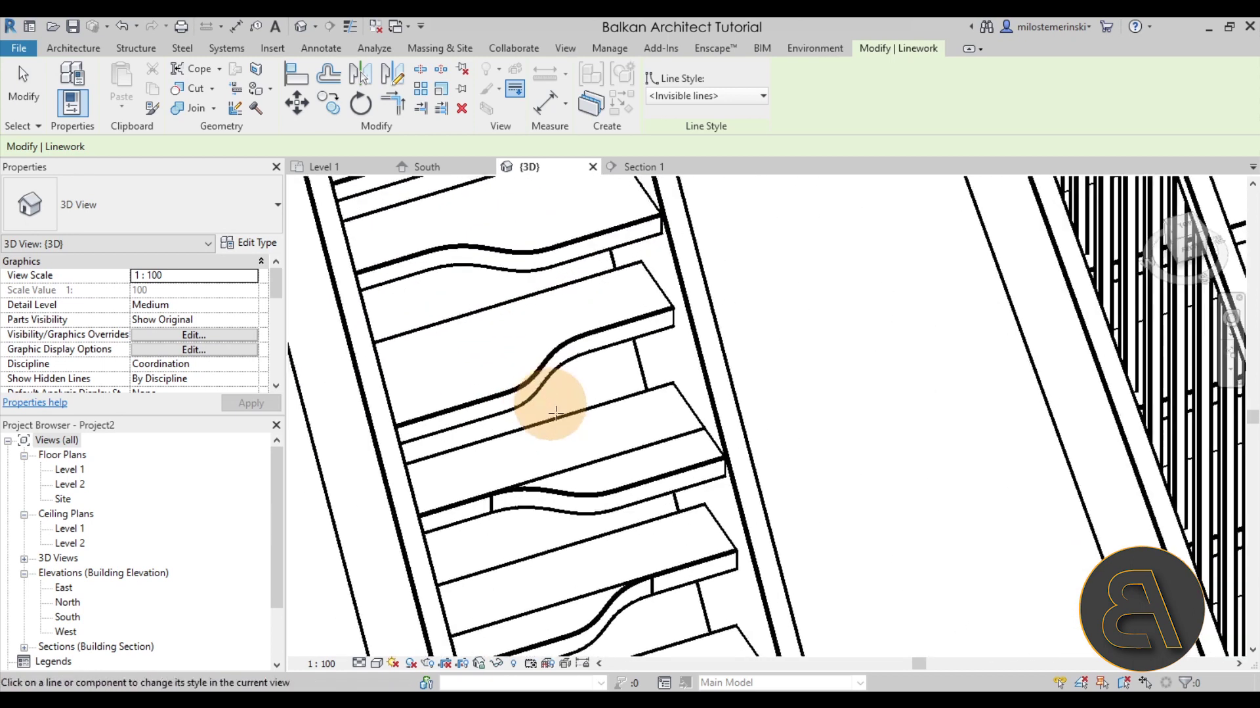
pyautogui.scroll(2, 533, 360)
pyautogui.click(555, 354)
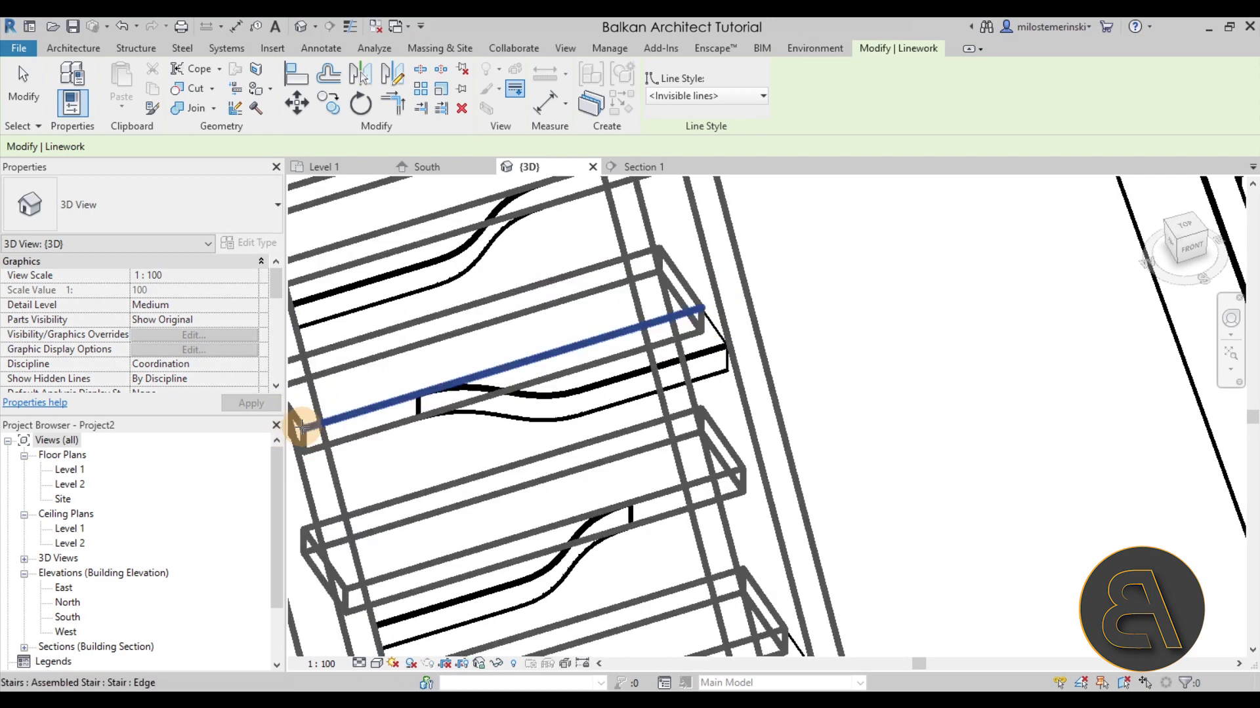
pyautogui.click(327, 418)
# - Exit Linework and orbit out to check the whole stair shows only curved nosings
pyautogui.scroll(-2, 400, 397)
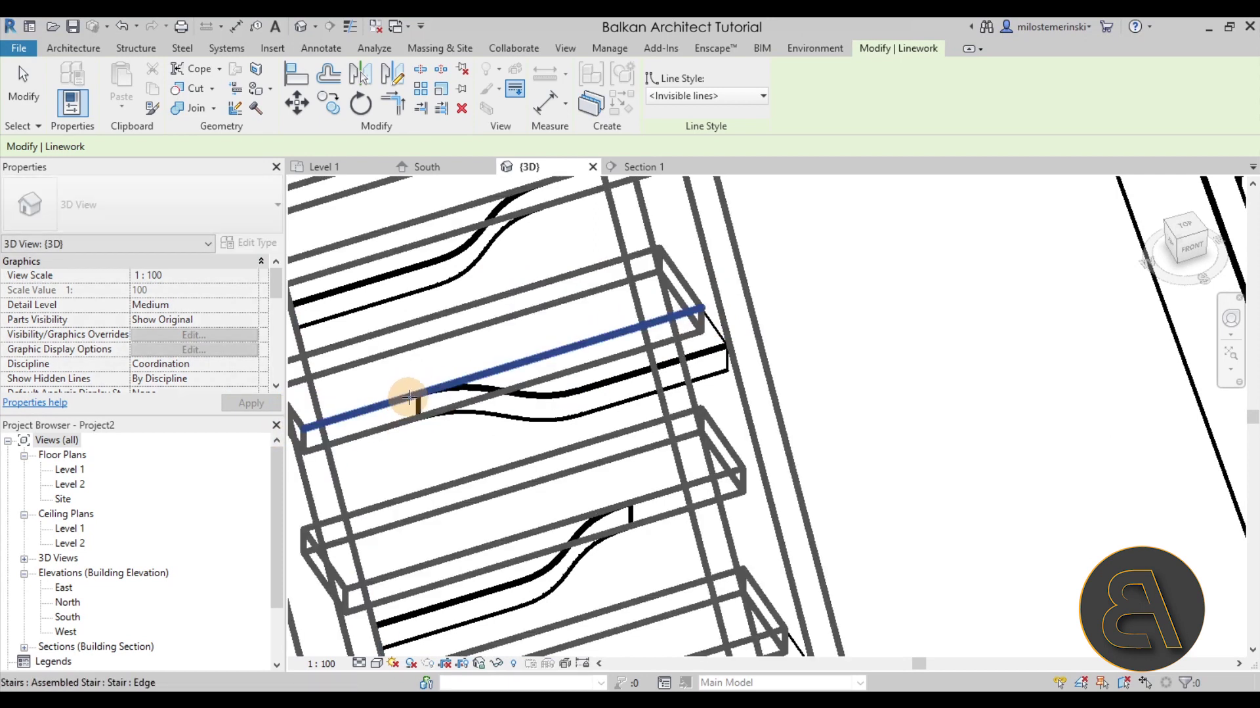
pyautogui.scroll(-2, 541, 311)
pyautogui.scroll(2, 525, 328)
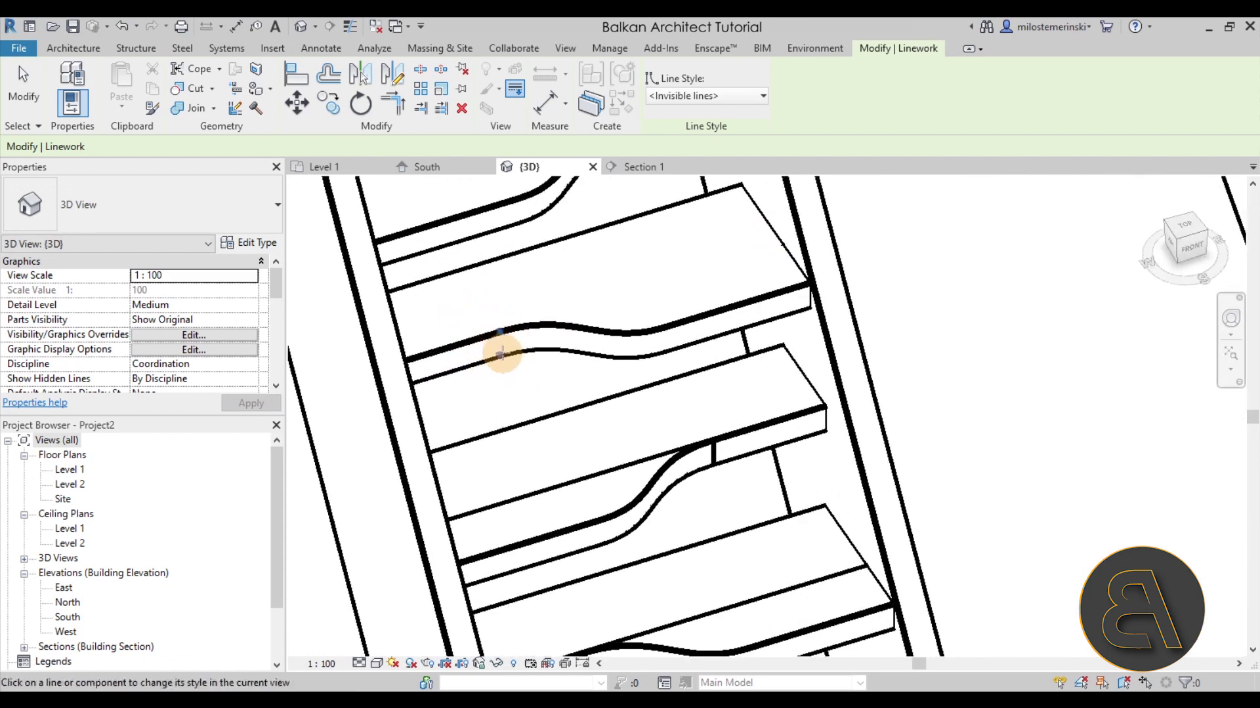
pyautogui.scroll(-3, 590, 381)
pyautogui.press('Escape')
pyautogui.scroll(-3, 679, 282)
pyautogui.keyDown('shift'); pyautogui.moveTo(679, 281); pyautogui.dragTo(750, 452, button='middle'); pyautogui.keyUp('shift')
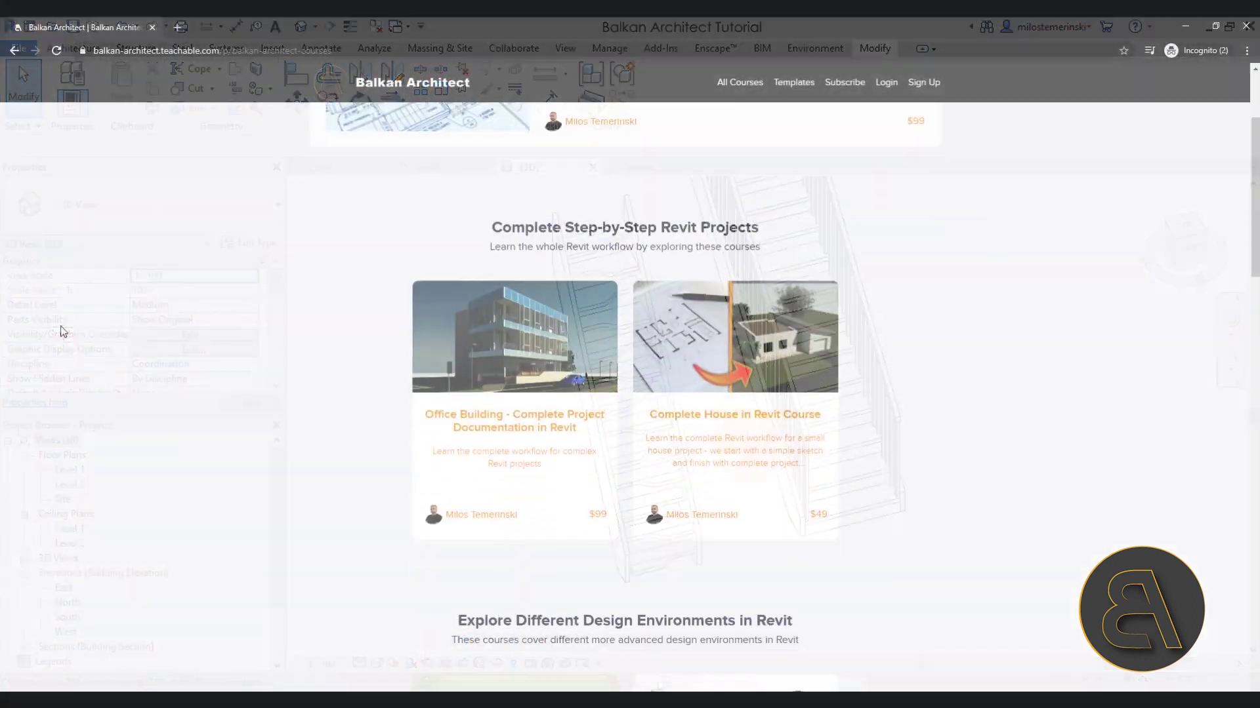
pyautogui.scroll(-10, 63, 331)
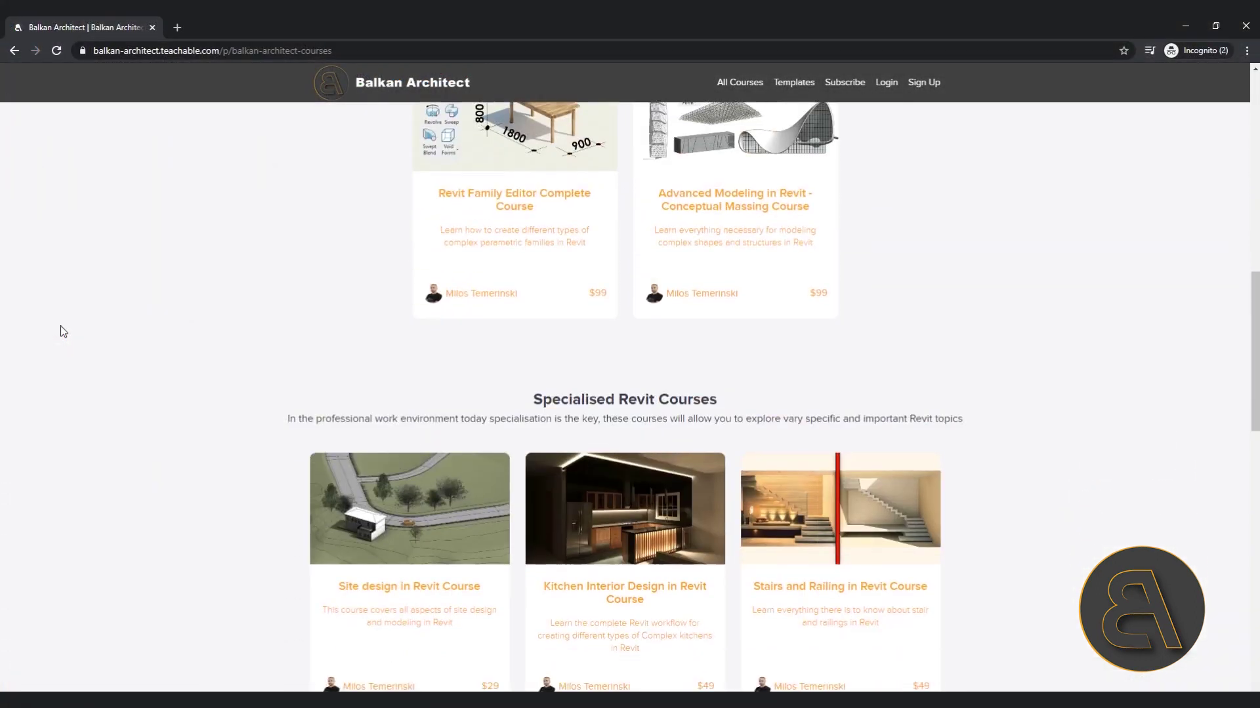
pyautogui.scroll(-7, 63, 332)
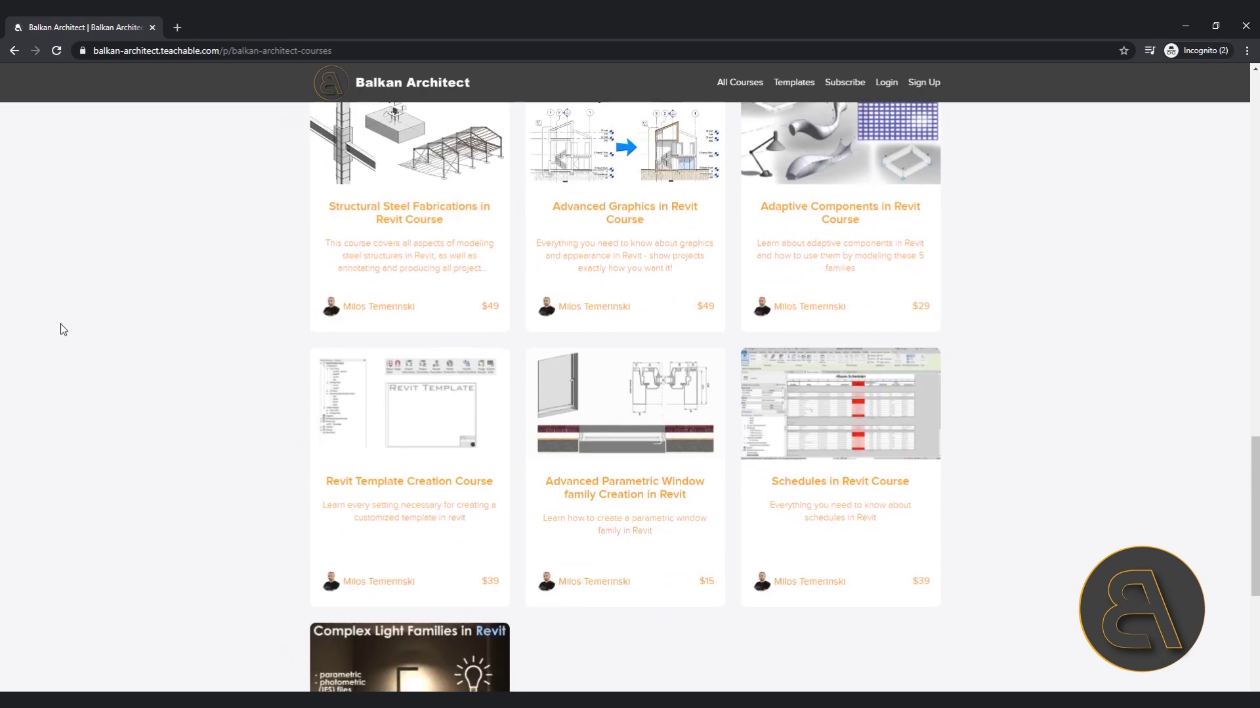
pyautogui.scroll(-4, 62, 330)
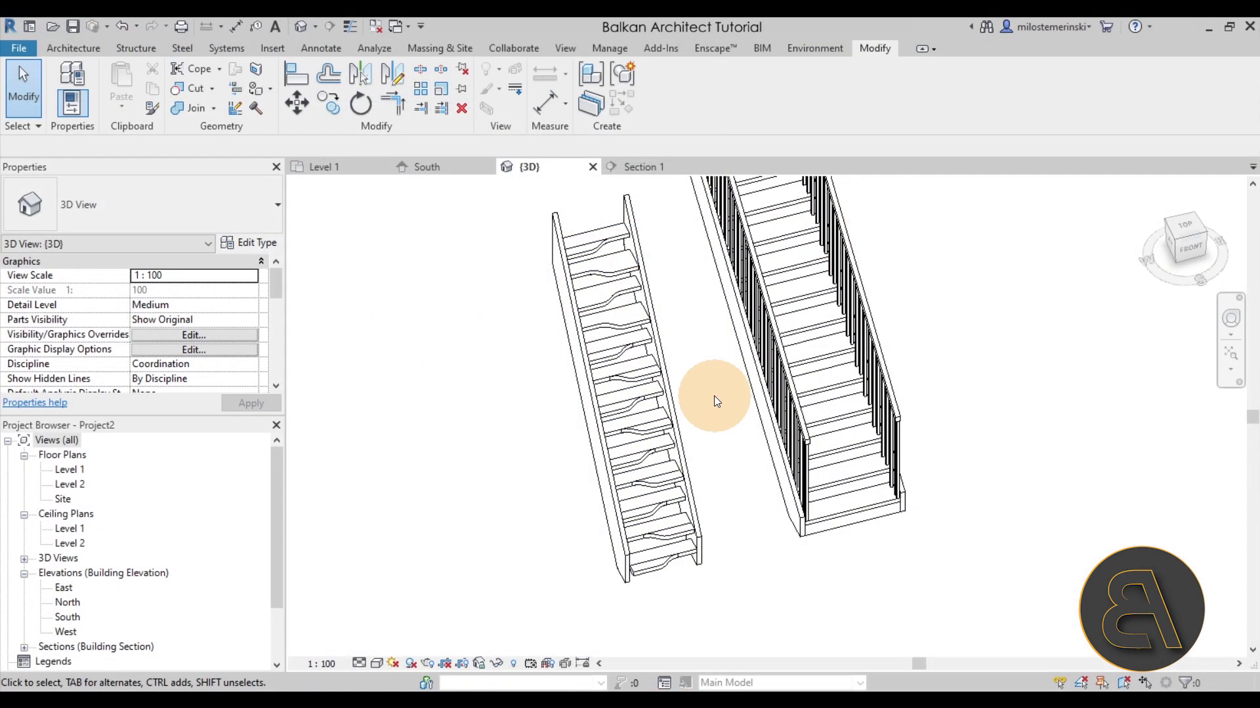